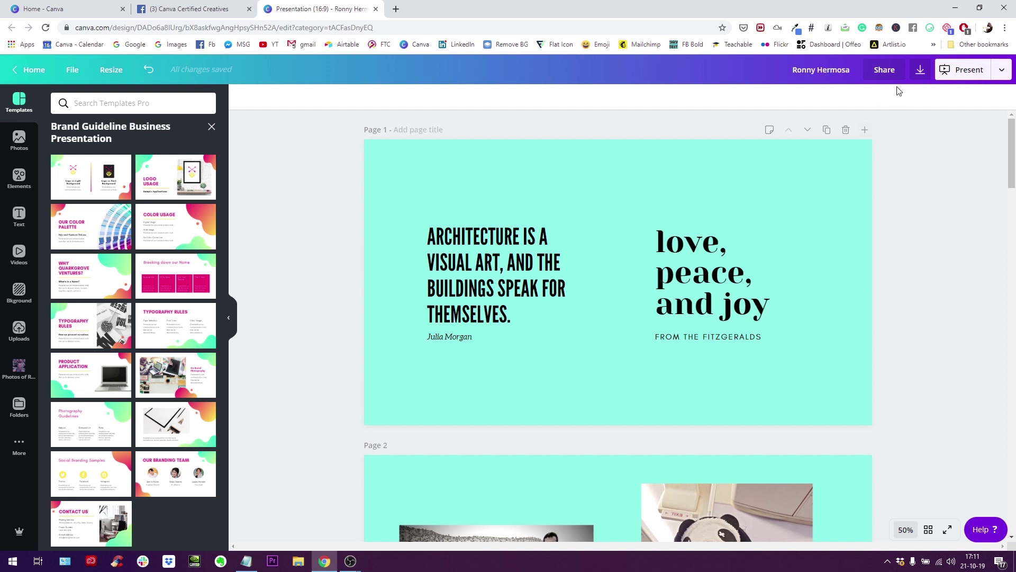
# - Select page 1's teal background and copy its style with the paint roller
pyautogui.click(817, 189)
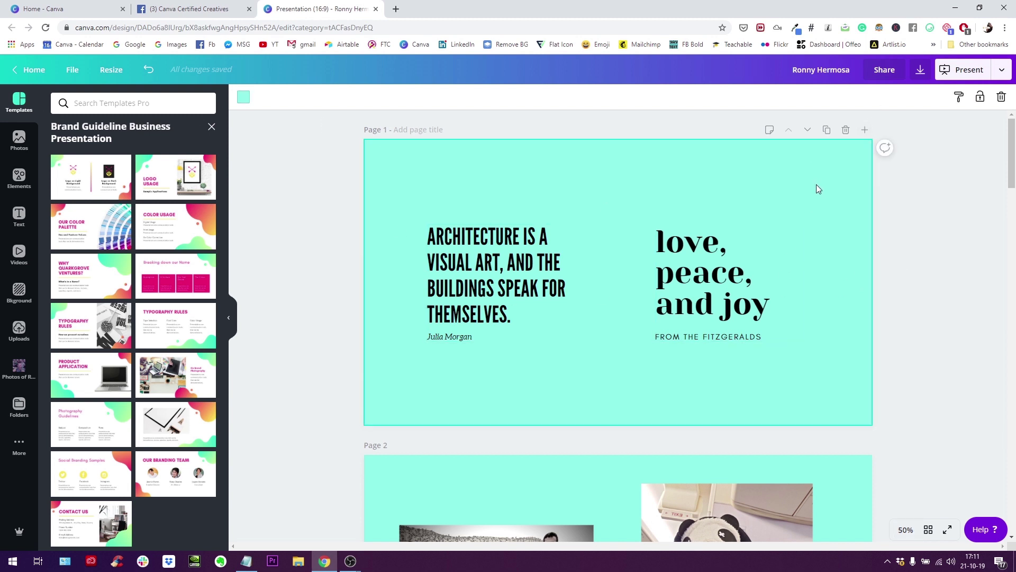
pyautogui.click(957, 101)
pyautogui.click(956, 100)
pyautogui.scroll(-3, 879, 363)
pyautogui.scroll(-3, 878, 363)
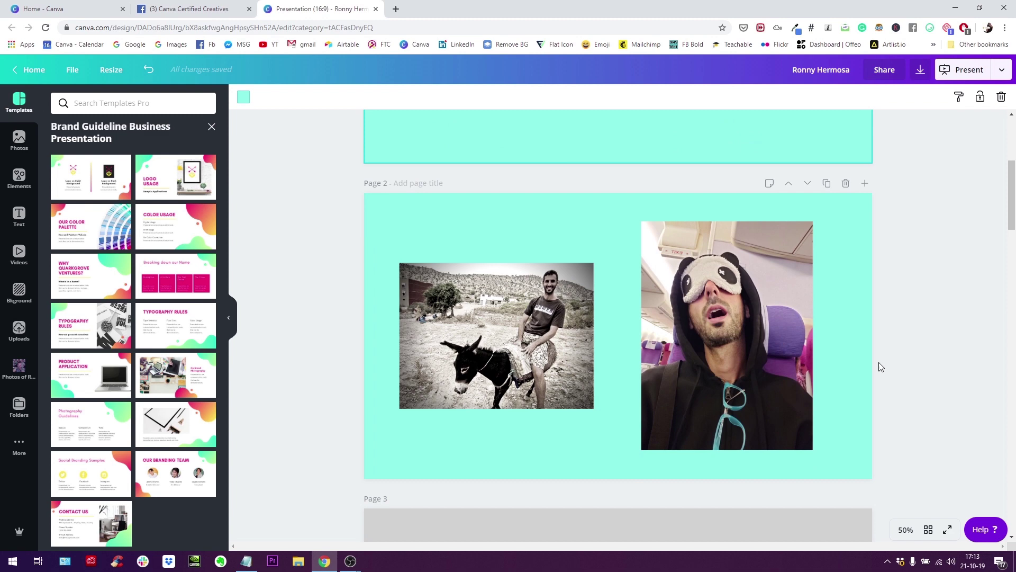
pyautogui.scroll(5, 878, 365)
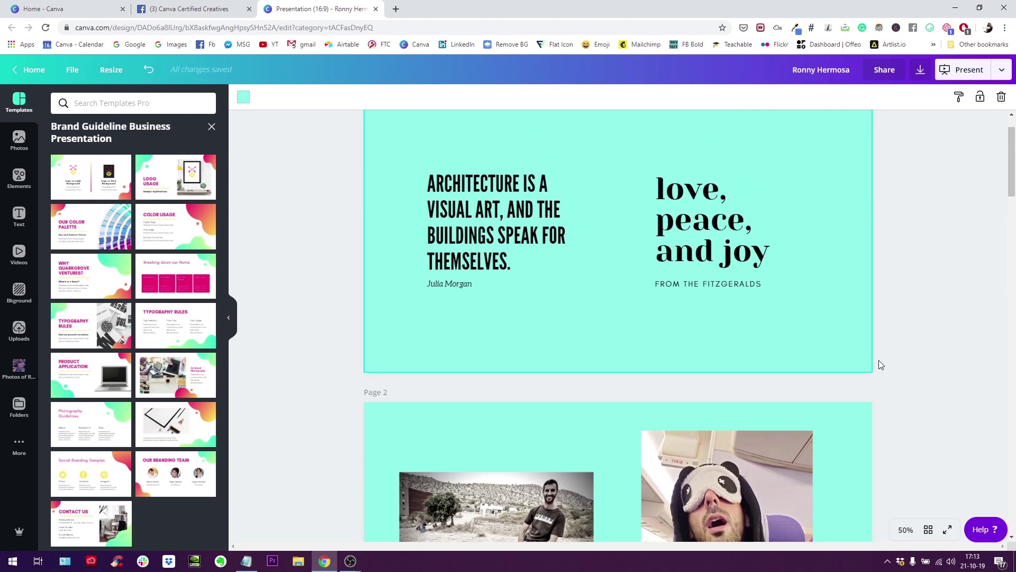
pyautogui.scroll(-1, 878, 365)
pyautogui.scroll(1, 877, 318)
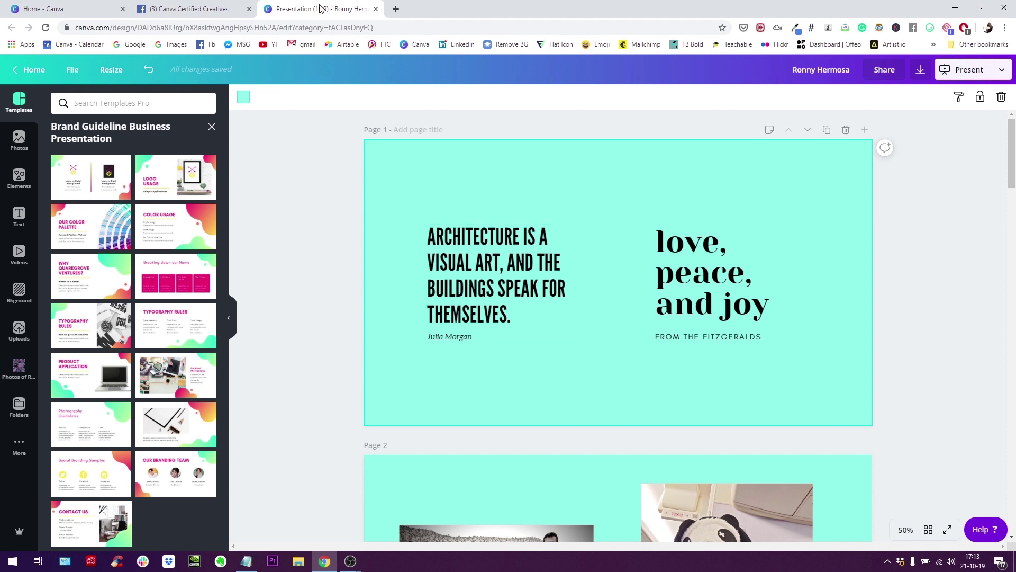
pyautogui.click(191, 14)
pyautogui.scroll(-5, 363, 291)
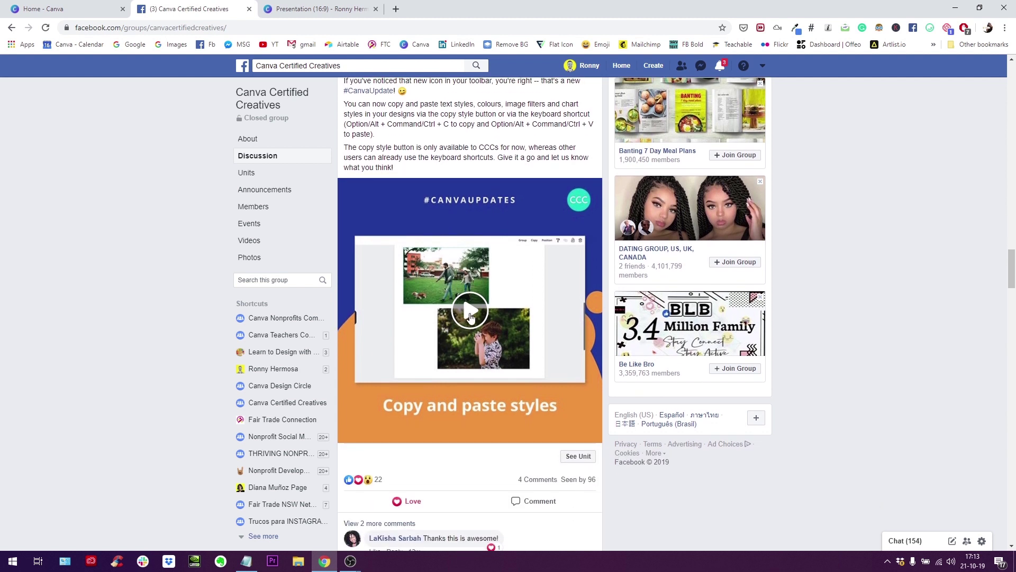
pyautogui.click(471, 316)
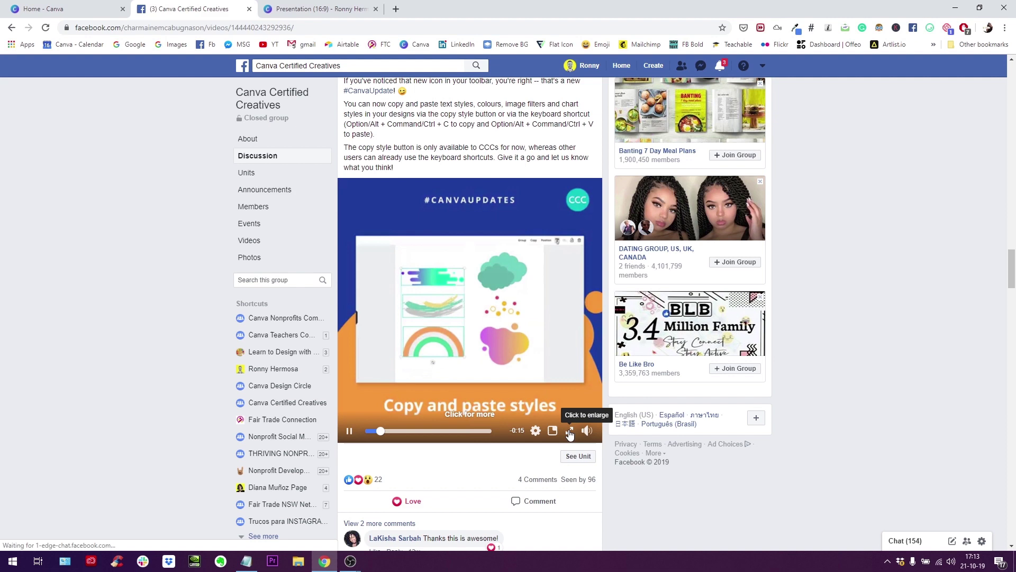
pyautogui.click(569, 432)
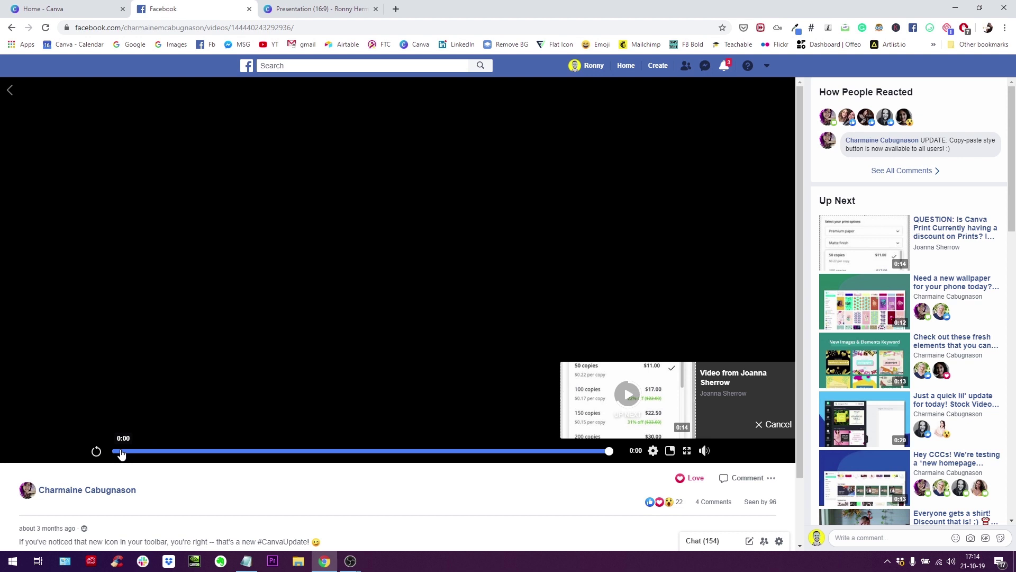
pyautogui.click(121, 452)
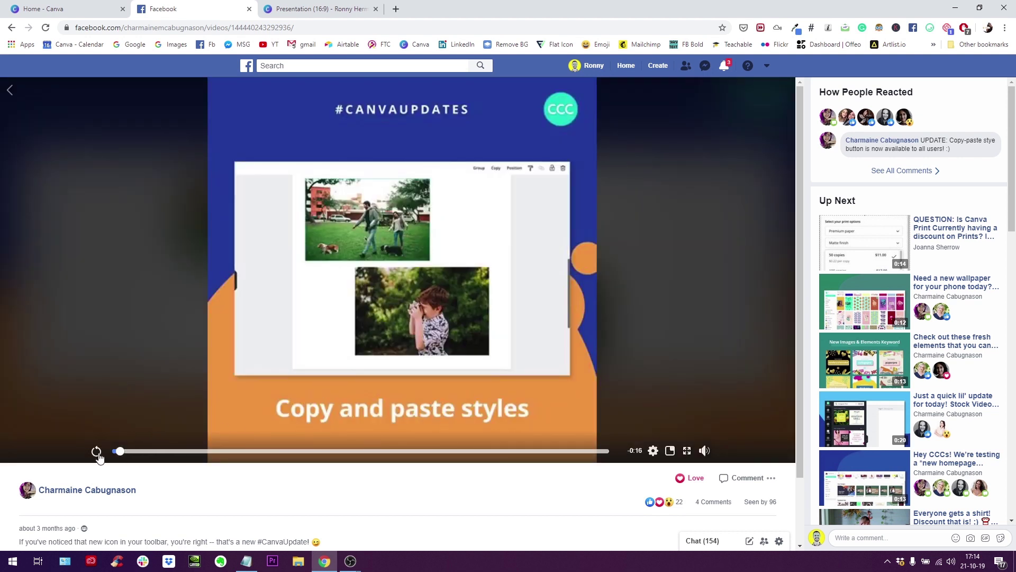
pyautogui.click(97, 453)
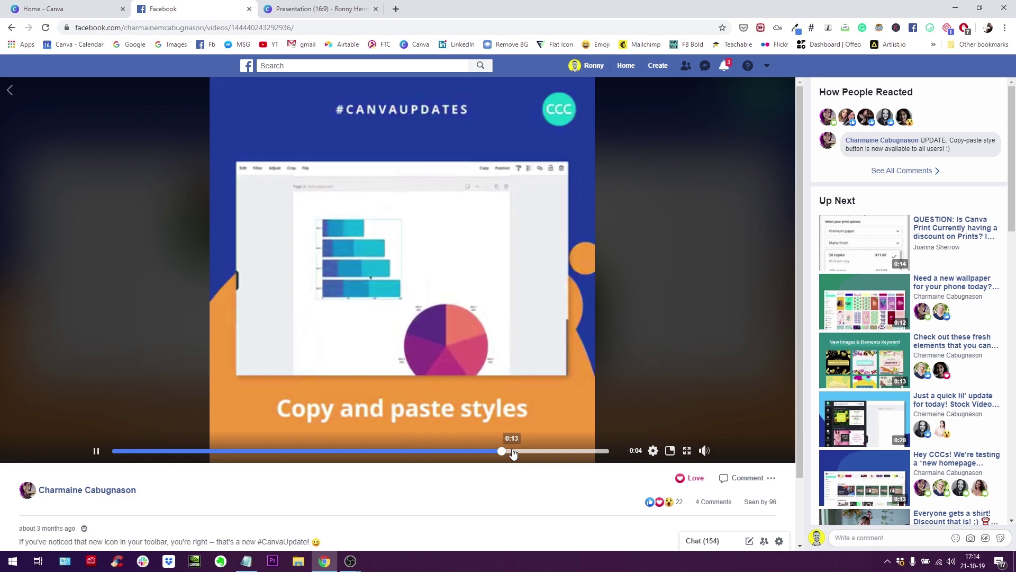
pyautogui.click(97, 450)
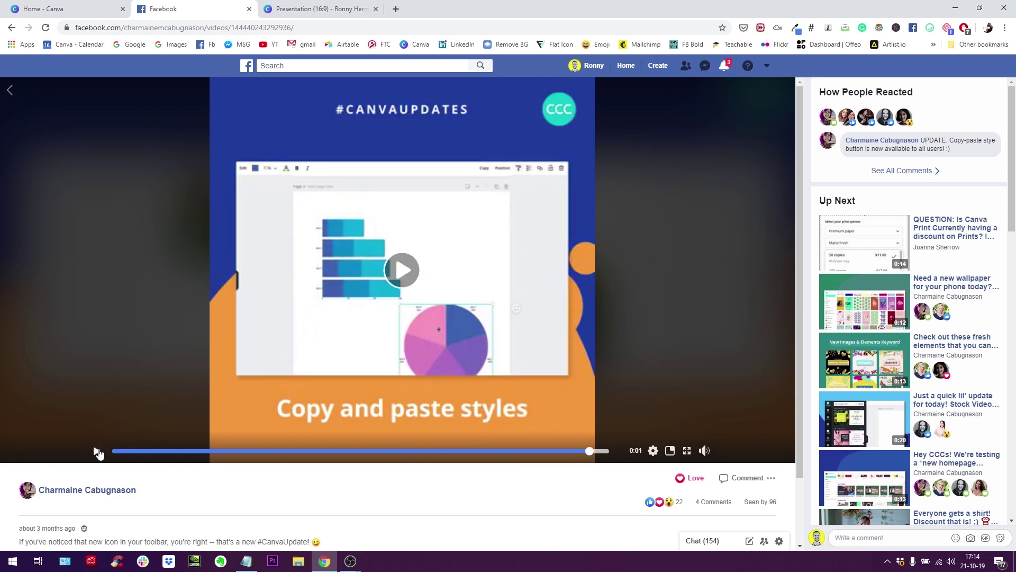
pyautogui.click(321, 11)
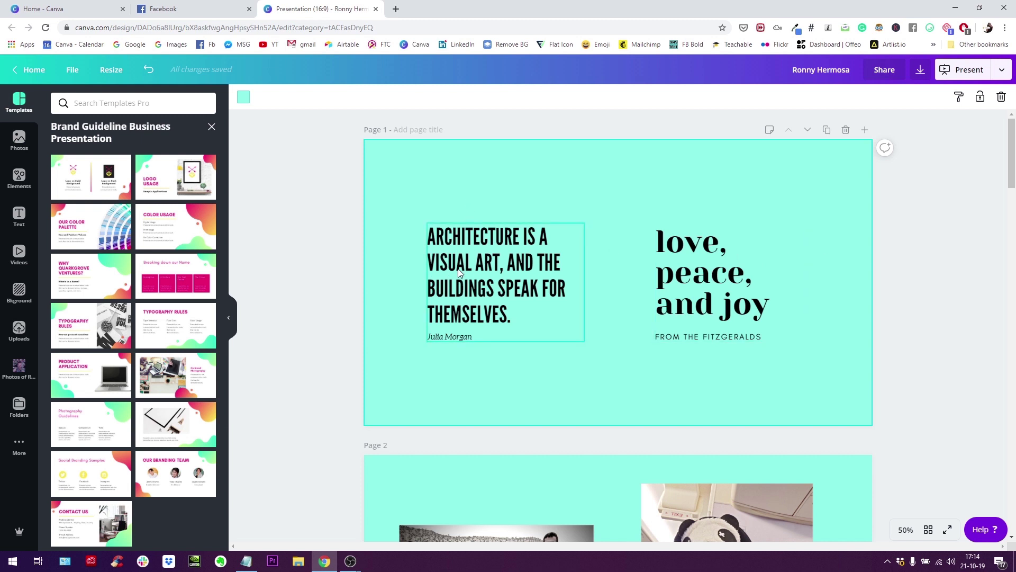
# - Ungroup the architecture quote from its author name and select the quote text alone
pyautogui.click(478, 243)
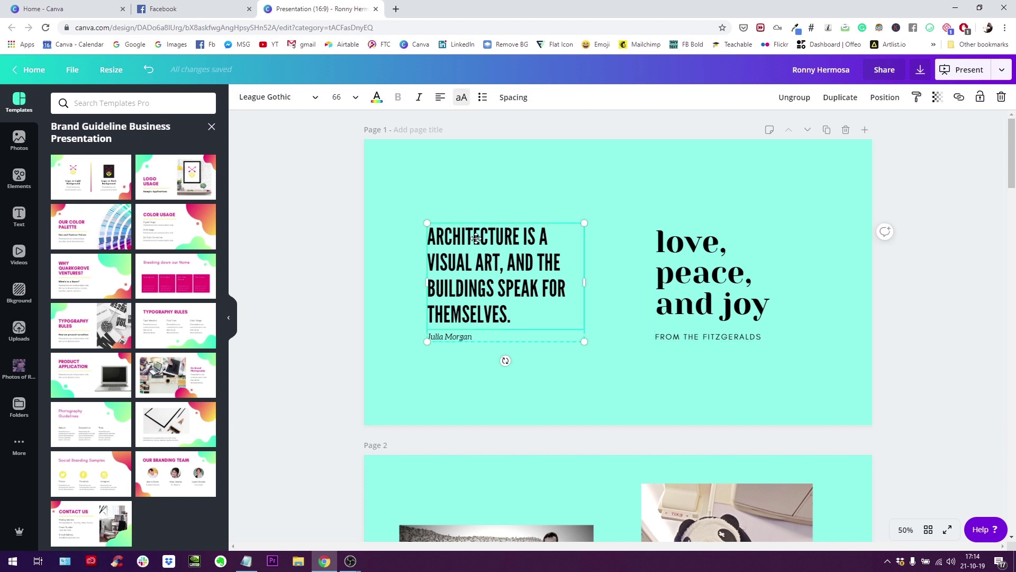
pyautogui.click(479, 201)
pyautogui.click(466, 238)
pyautogui.click(794, 97)
pyautogui.click(382, 270)
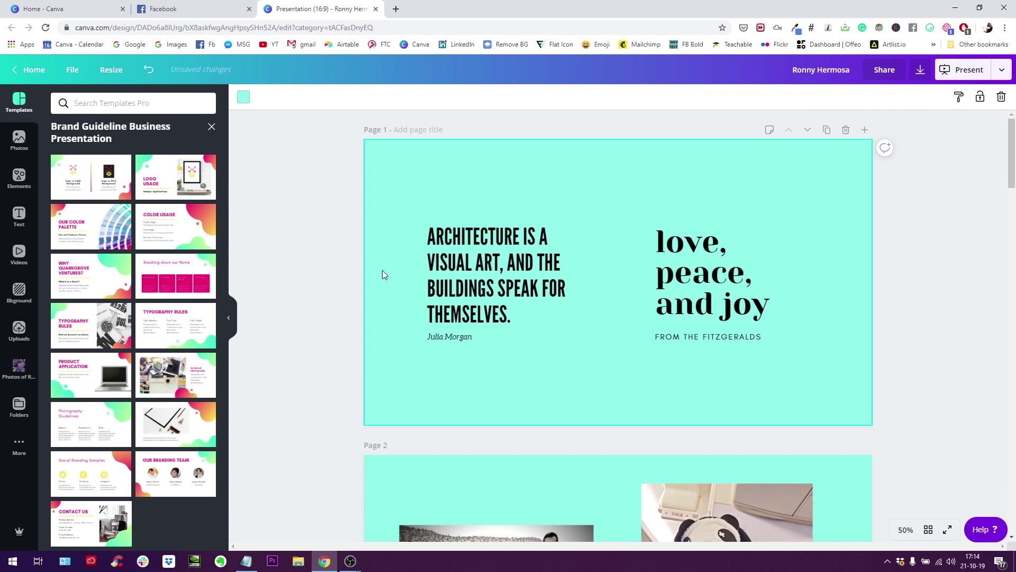
pyautogui.click(460, 268)
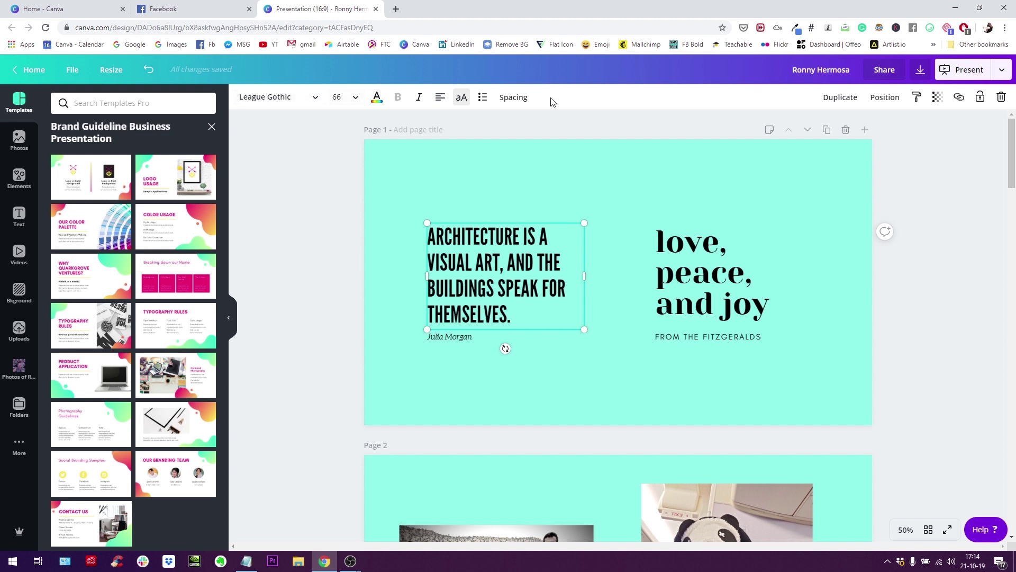
# - Check the quote's spacing, then paste its text style onto love, peace, and joy
pyautogui.click(516, 98)
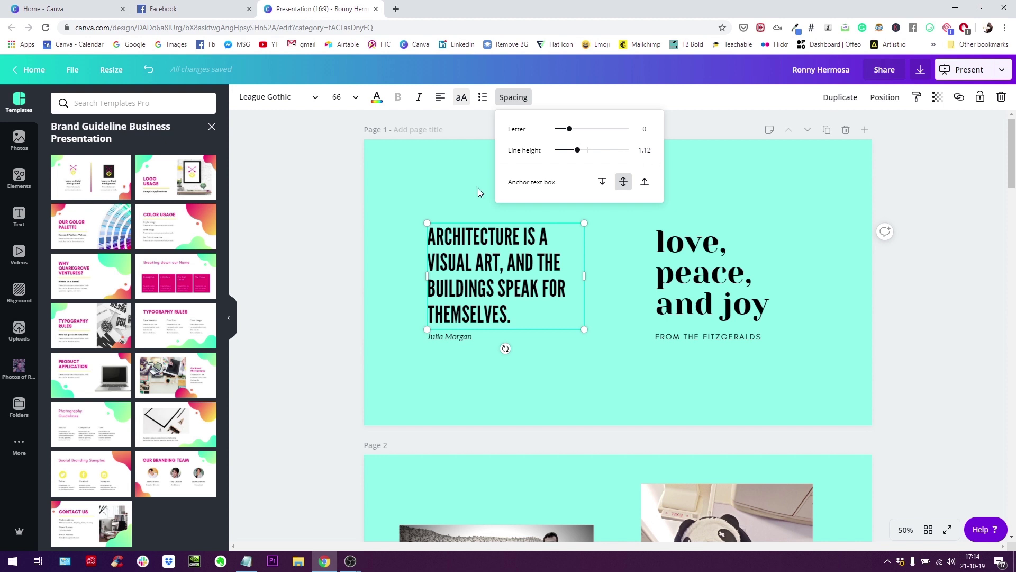
pyautogui.click(418, 191)
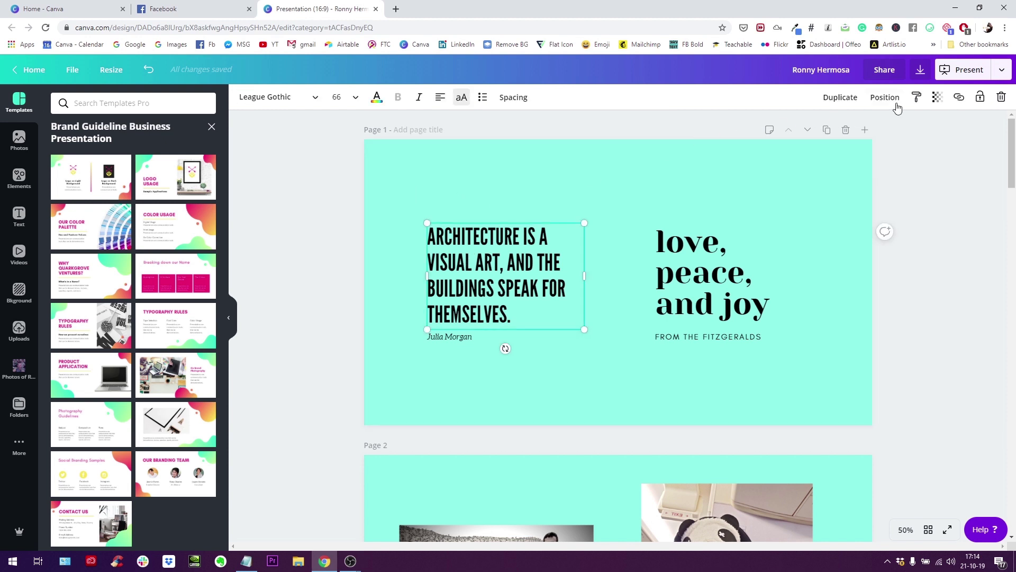
pyautogui.click(918, 98)
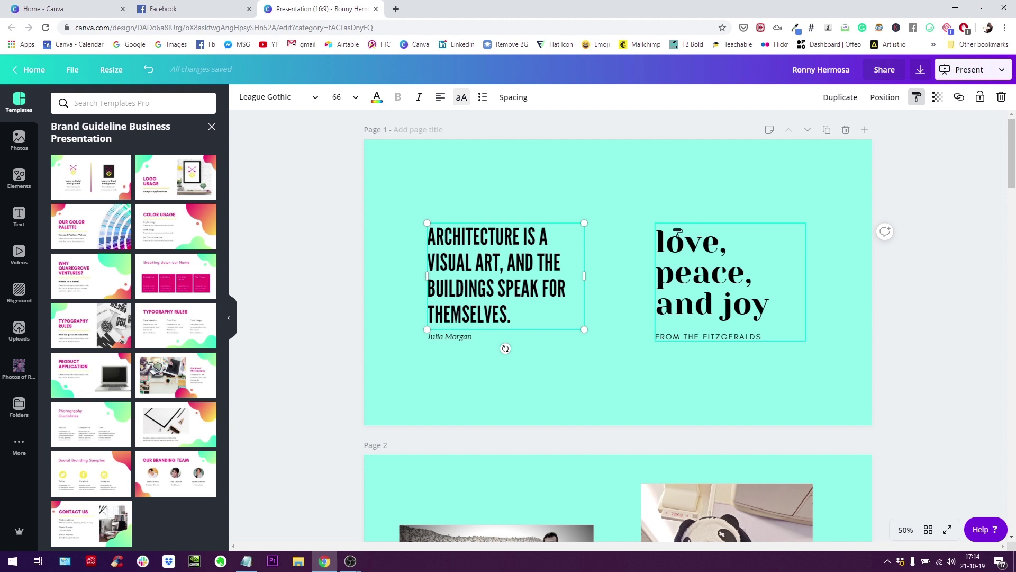
pyautogui.click(712, 278)
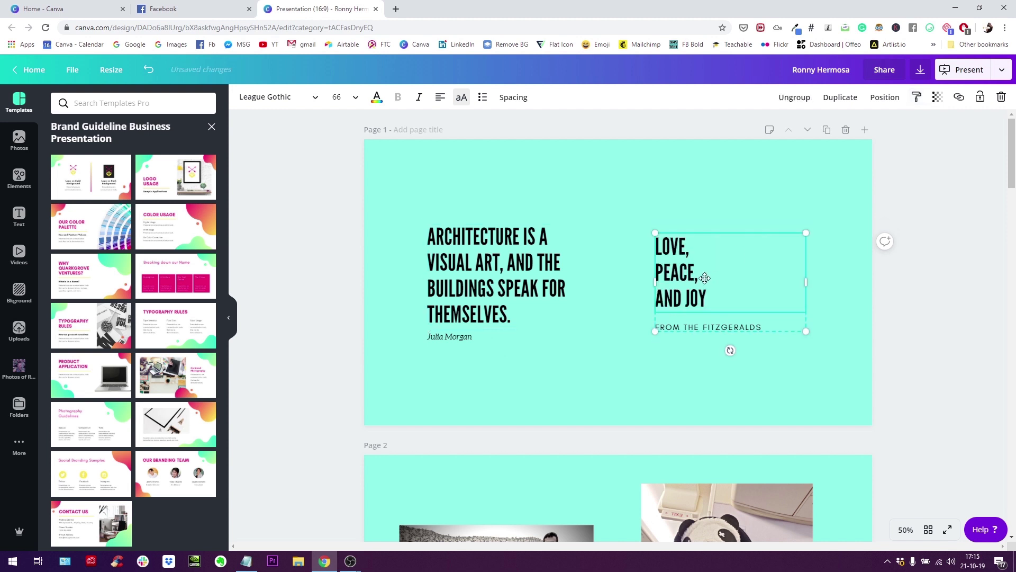
# - Ungroup LOVE, PEACE, AND JOY from its caption and compare its line spacing with the quote's
pyautogui.click(516, 243)
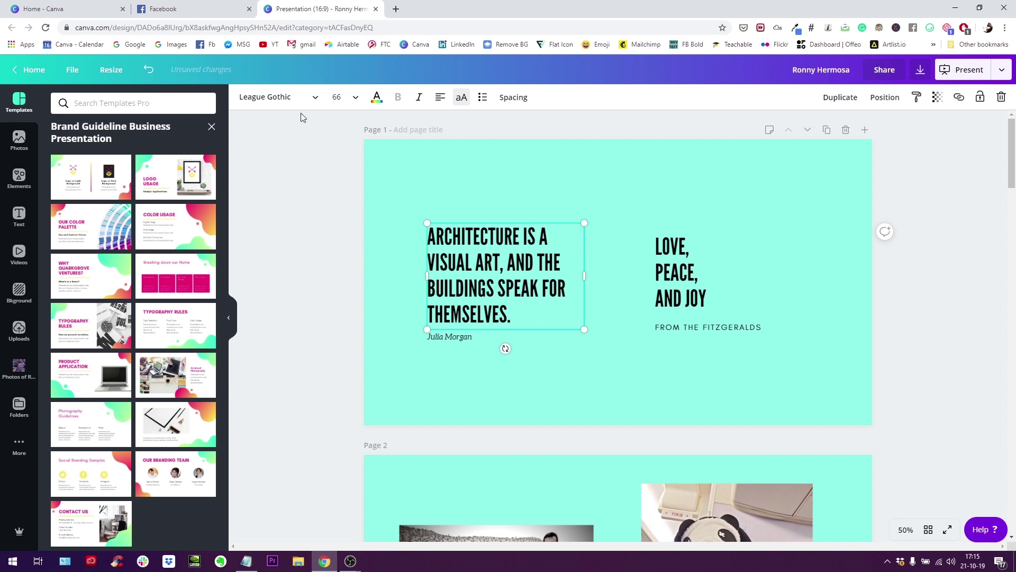
pyautogui.click(670, 254)
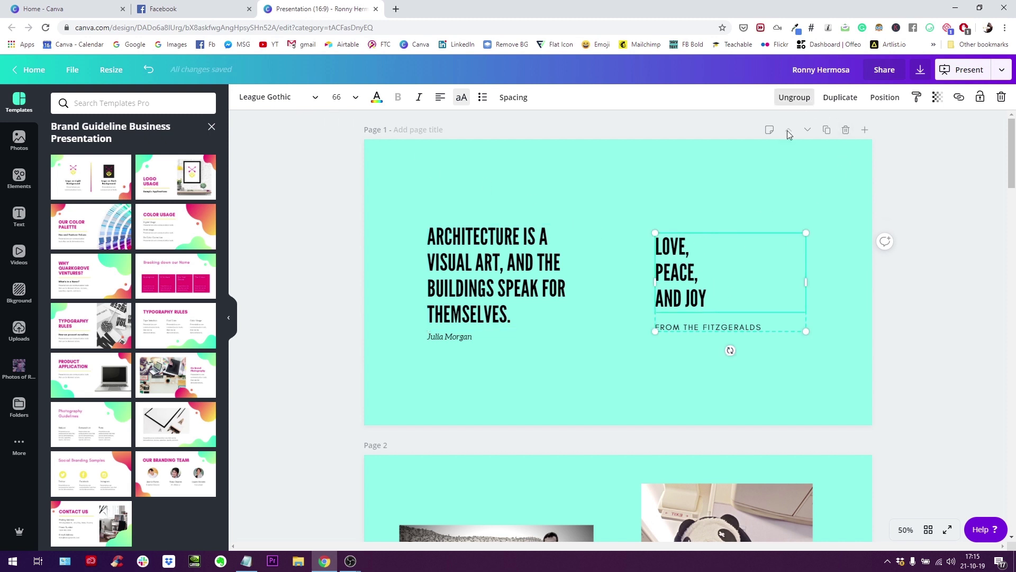
pyautogui.click(794, 97)
pyautogui.click(673, 271)
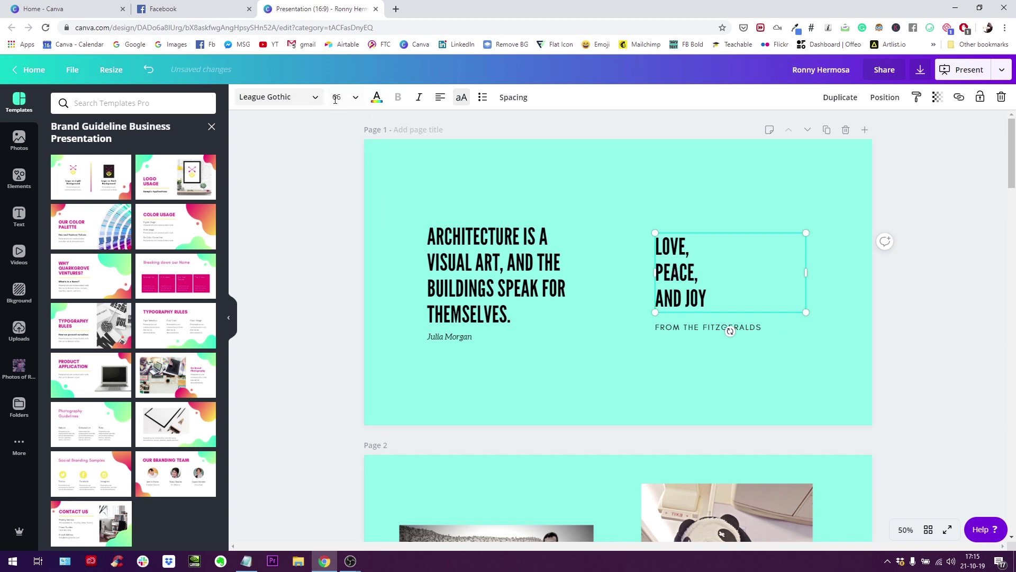
pyautogui.click(511, 99)
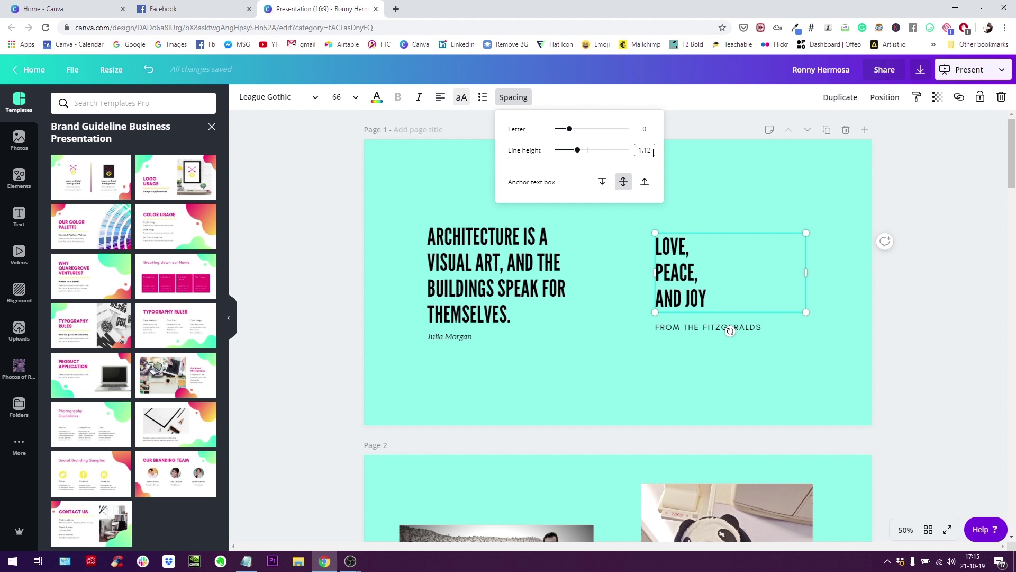
pyautogui.click(497, 275)
pyautogui.click(513, 97)
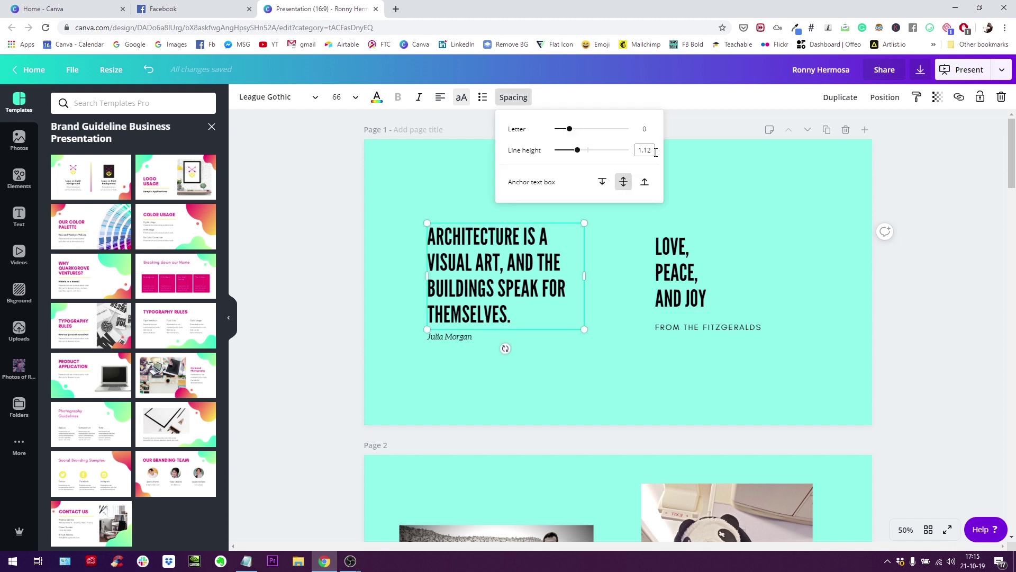
pyautogui.click(619, 243)
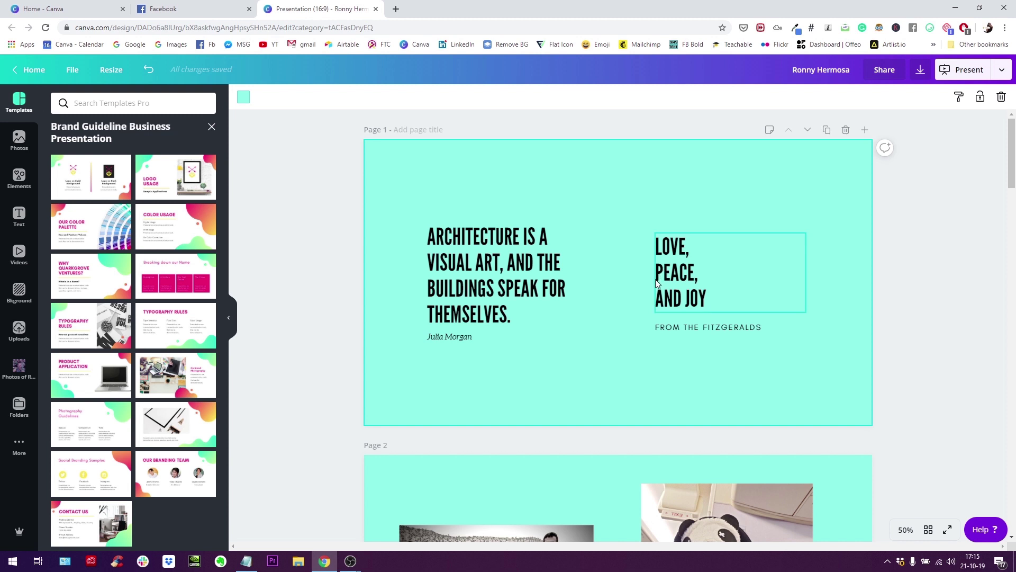
# - Undo the style change and regroup the architecture quote with its author name
pyautogui.hotkey('ctrl', 'z')
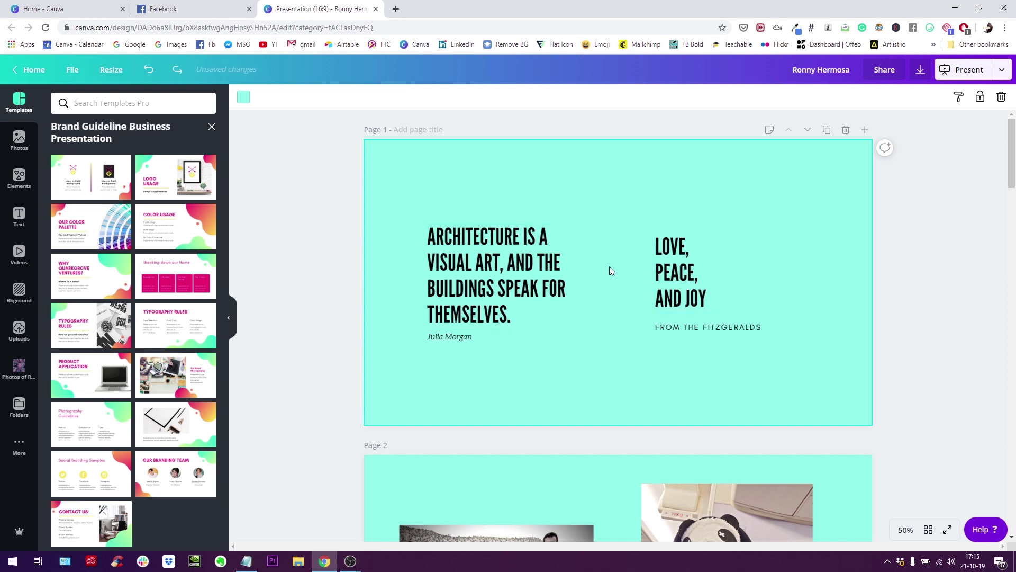
pyautogui.click(148, 70)
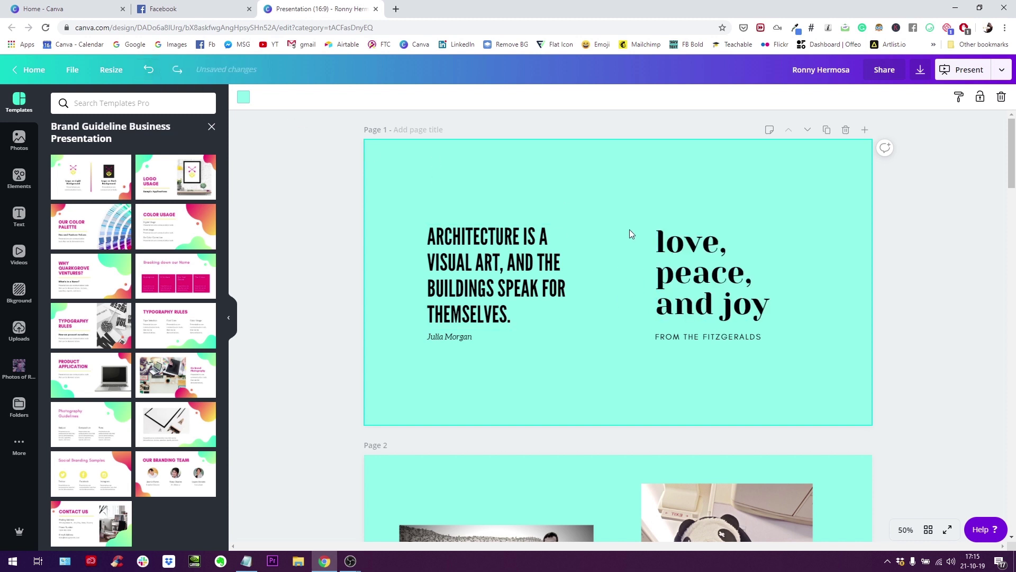
pyautogui.click(728, 339)
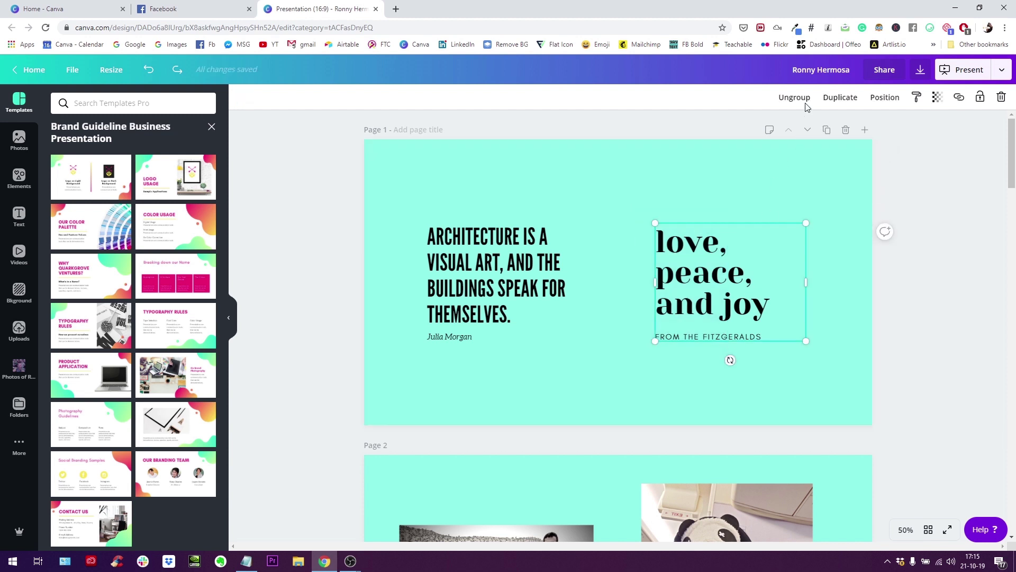
pyautogui.moveTo(408, 201); pyautogui.dragTo(484, 337)
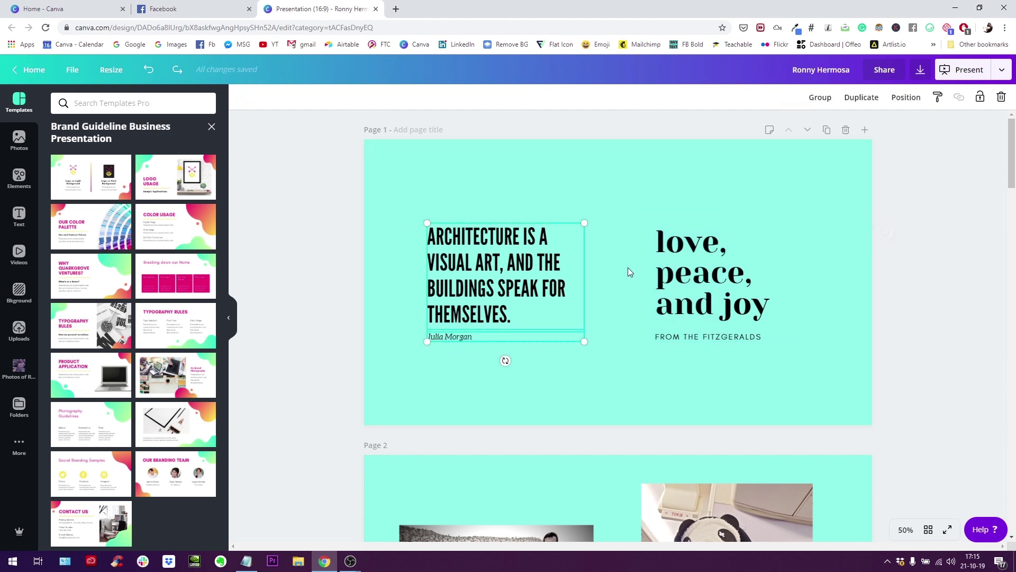
pyautogui.click(819, 98)
pyautogui.click(539, 191)
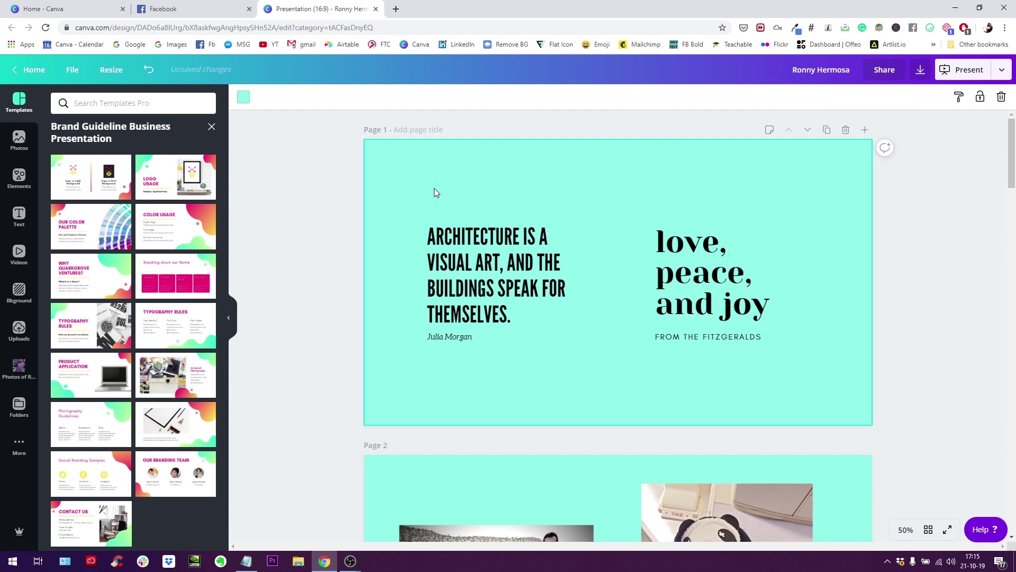
pyautogui.click(449, 338)
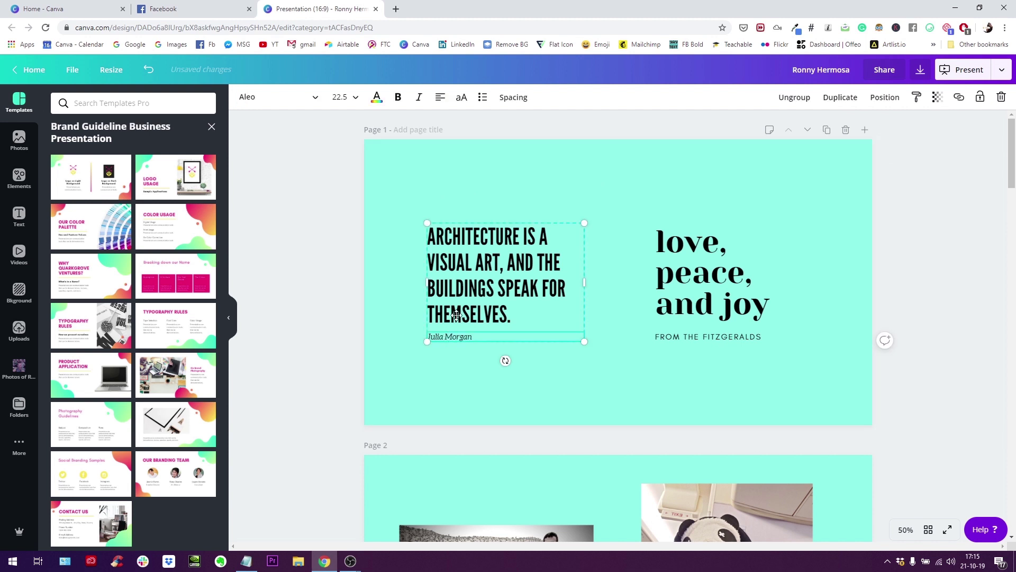
pyautogui.click(447, 362)
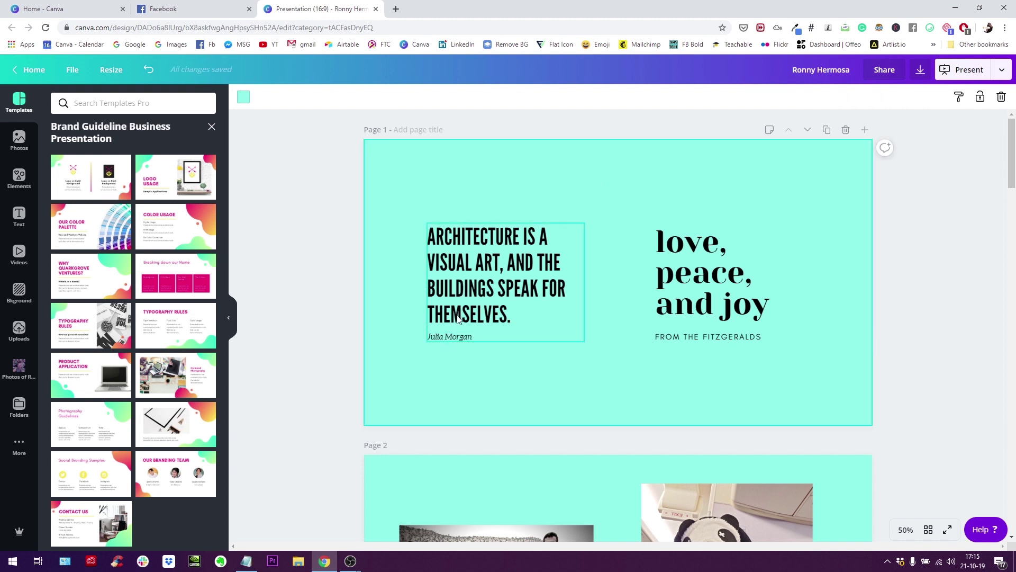
# - Regroup the love, peace, and joy heading with its caption, then select the quote group
pyautogui.click(714, 336)
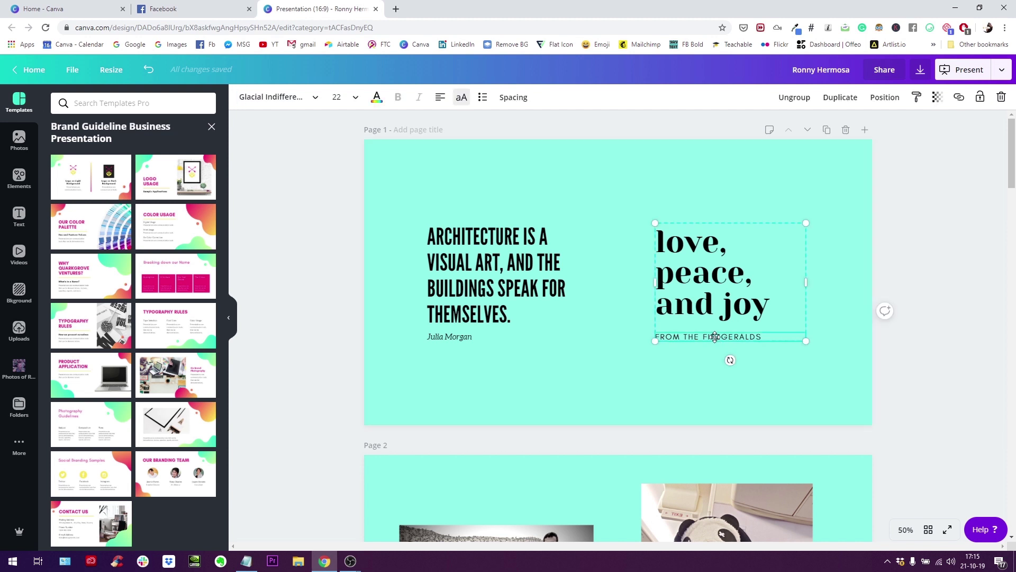
pyautogui.click(794, 98)
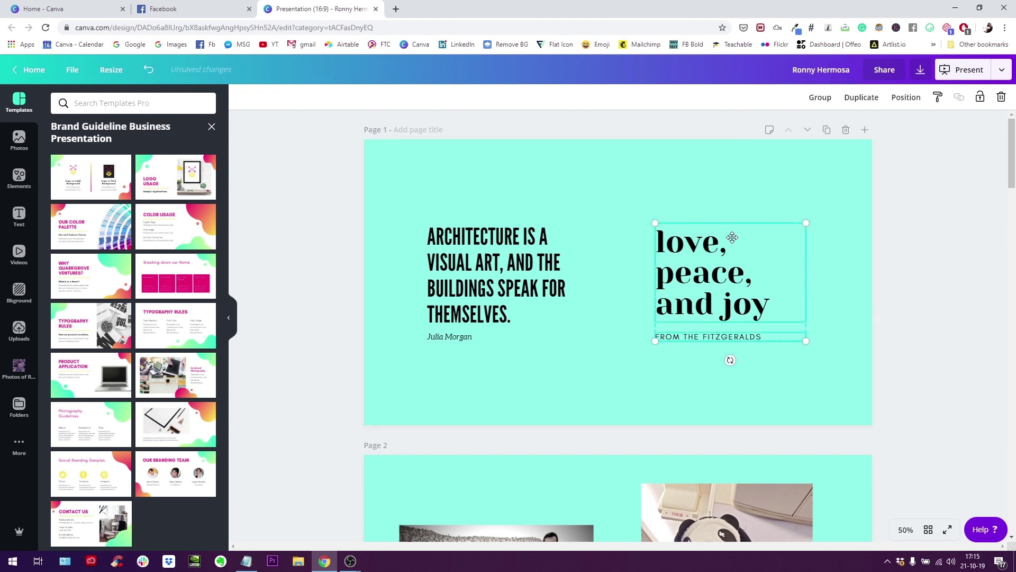
pyautogui.click(680, 342)
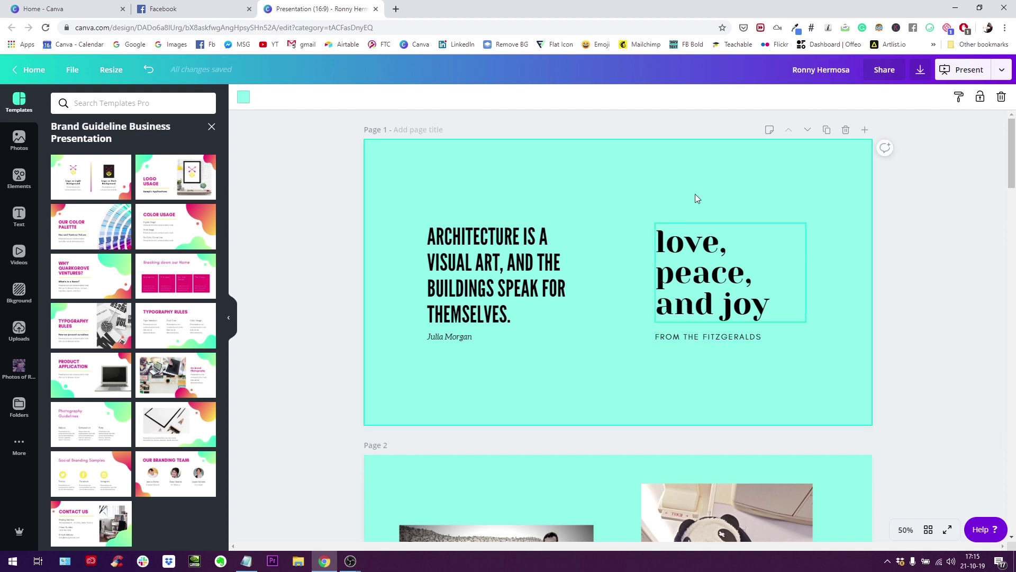
pyautogui.moveTo(640, 200); pyautogui.dragTo(718, 347)
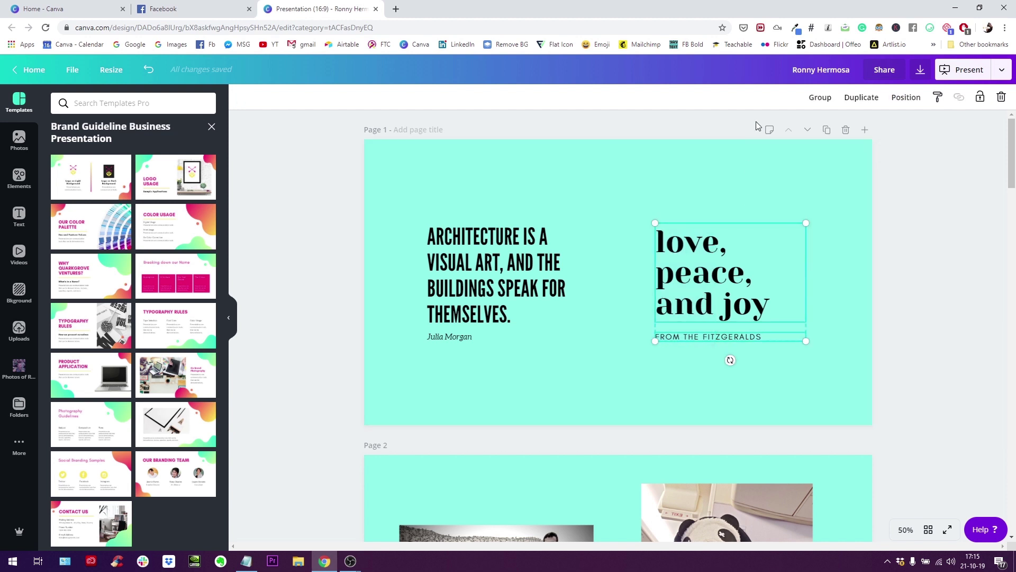
pyautogui.click(820, 98)
pyautogui.click(614, 205)
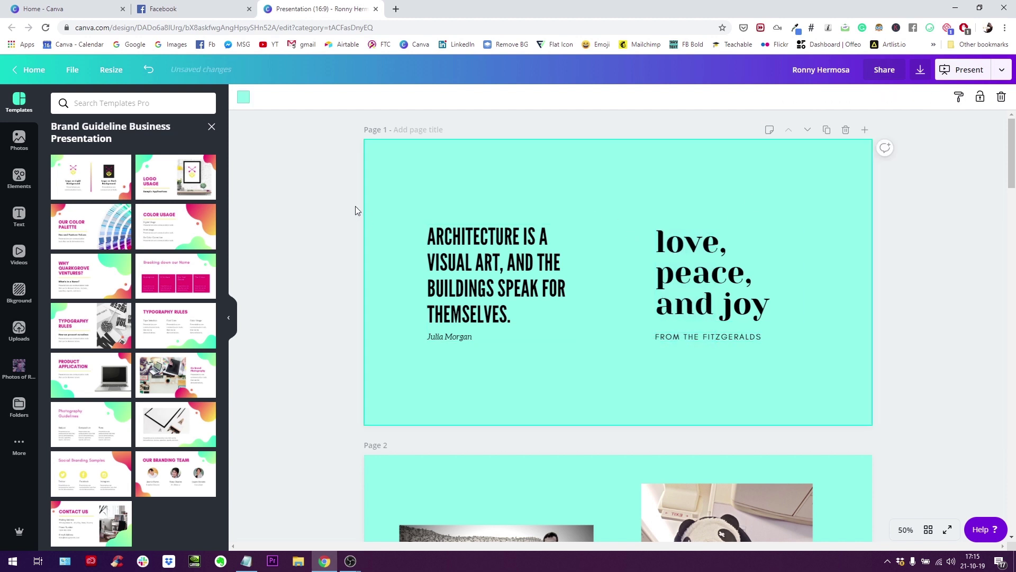
pyautogui.moveTo(408, 176); pyautogui.dragTo(555, 399)
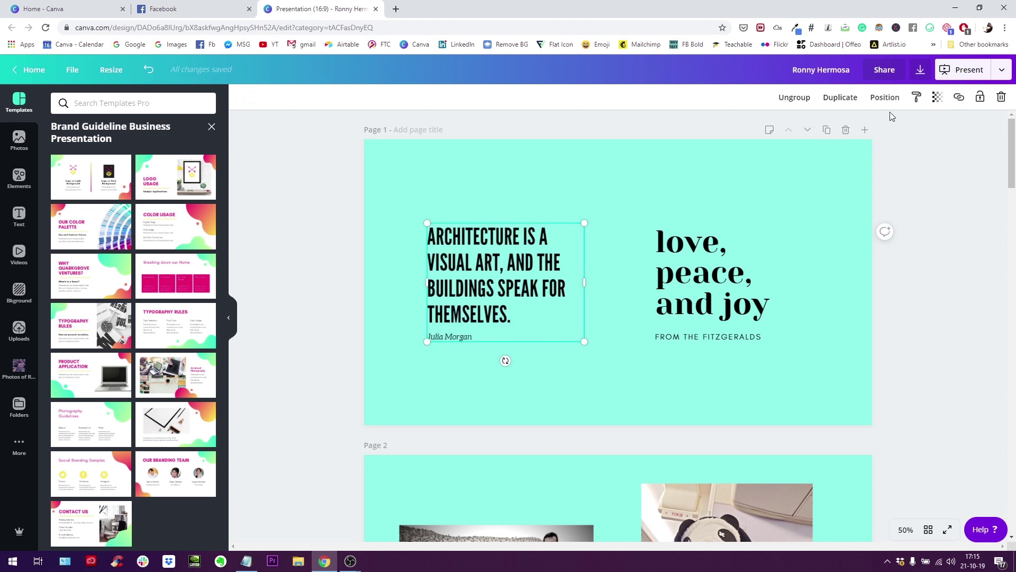
# - Paste the quote group's style onto the love, peace, and joy group and compare their fonts
pyautogui.click(918, 99)
pyautogui.moveTo(637, 199); pyautogui.dragTo(798, 383)
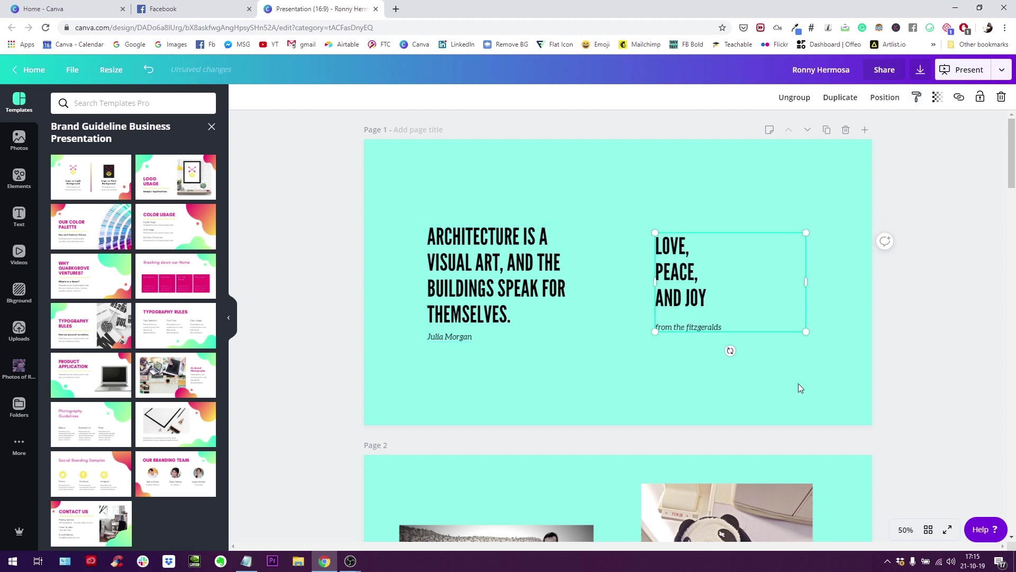
pyautogui.click(580, 344)
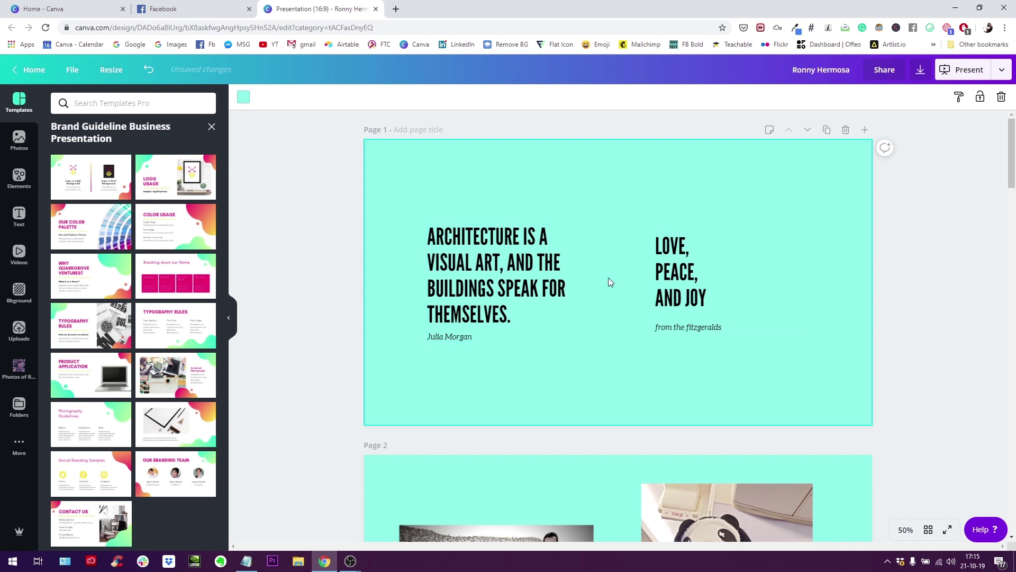
pyautogui.click(691, 316)
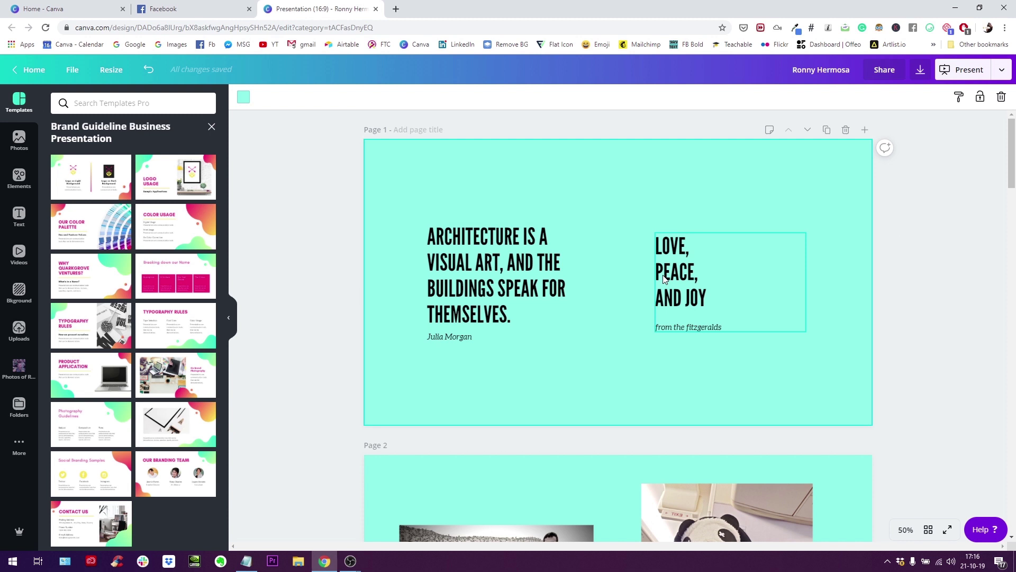
pyautogui.click(685, 327)
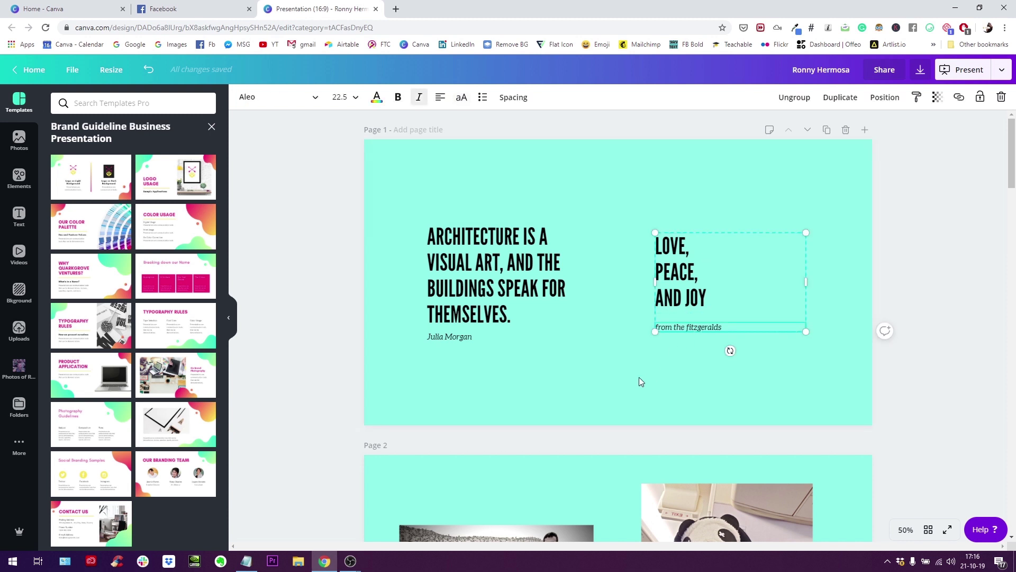
pyautogui.click(463, 331)
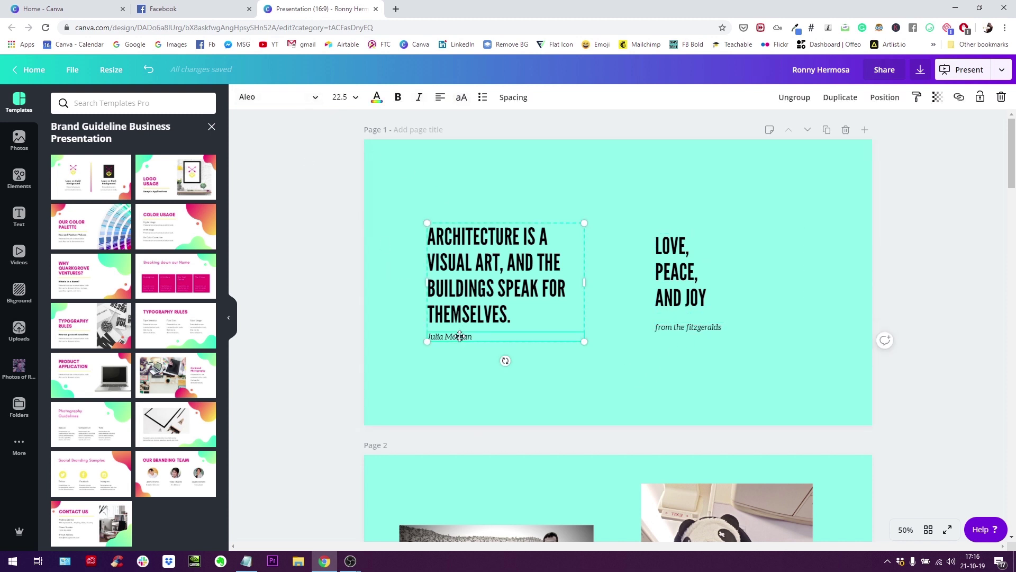
pyautogui.click(411, 249)
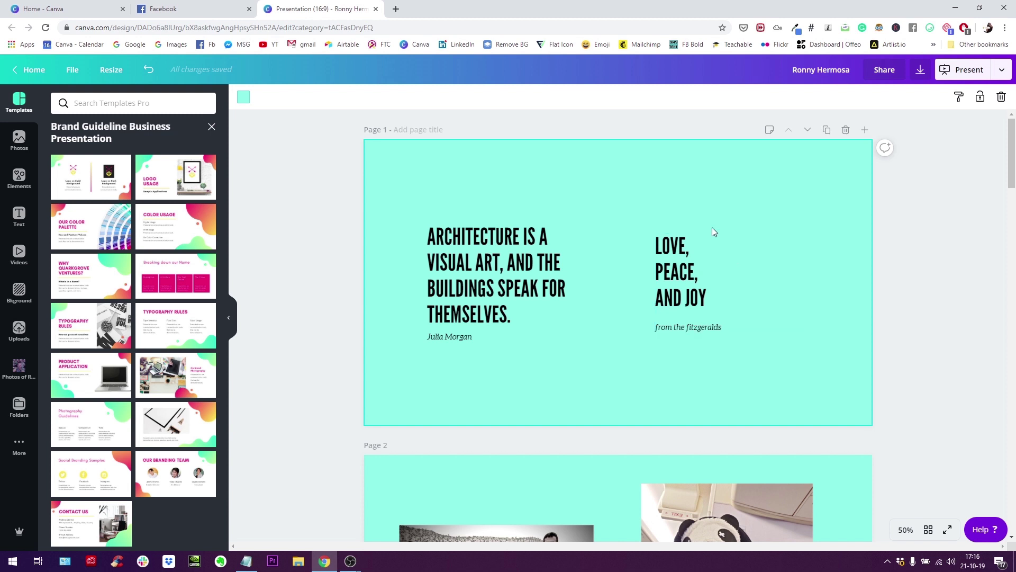
# - On page 2, inspect the donkey photo's adjustment settings and filter code
pyautogui.scroll(-3, 680, 291)
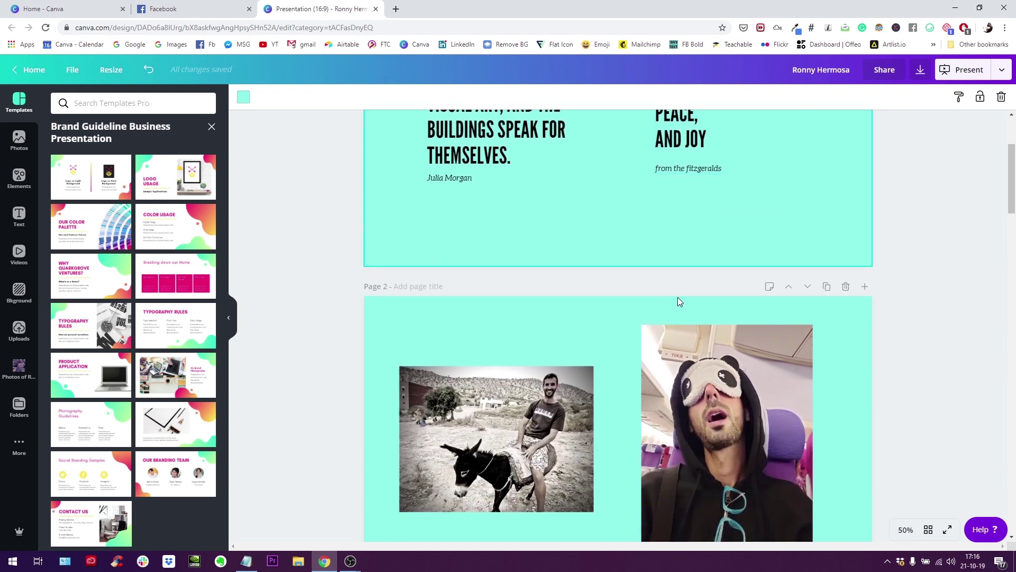
pyautogui.scroll(-1, 677, 302)
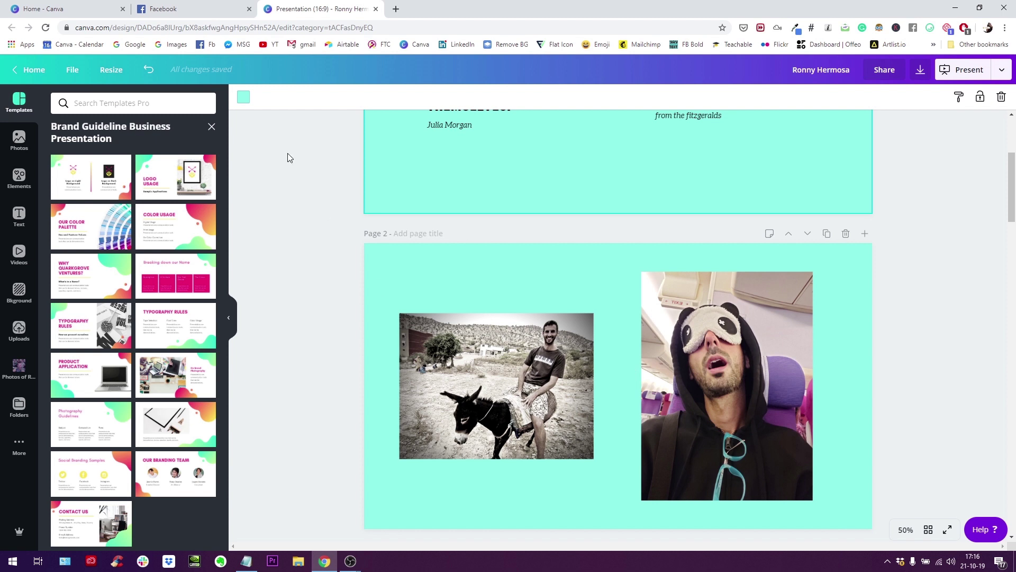
pyautogui.click(501, 368)
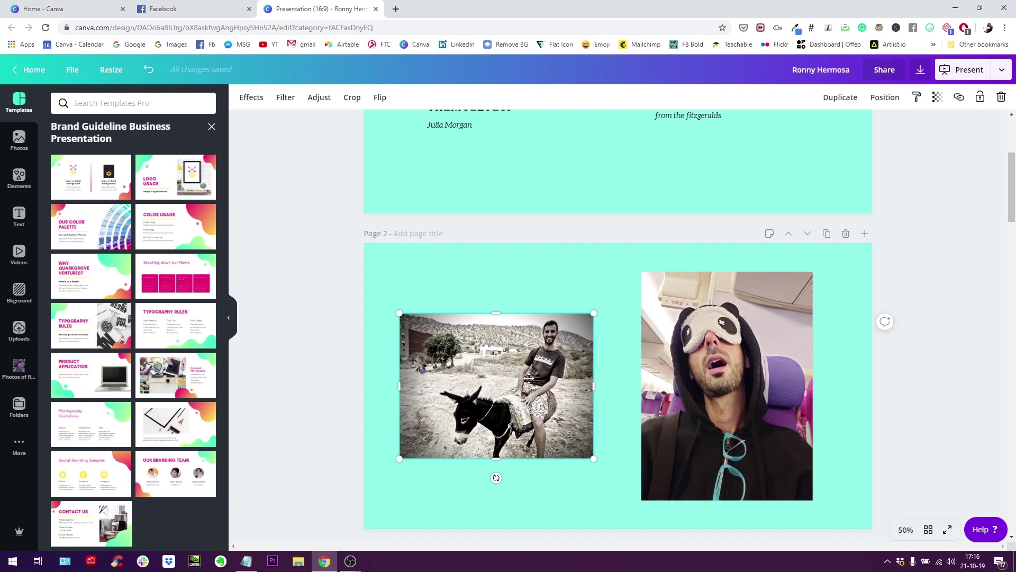
pyautogui.click(314, 101)
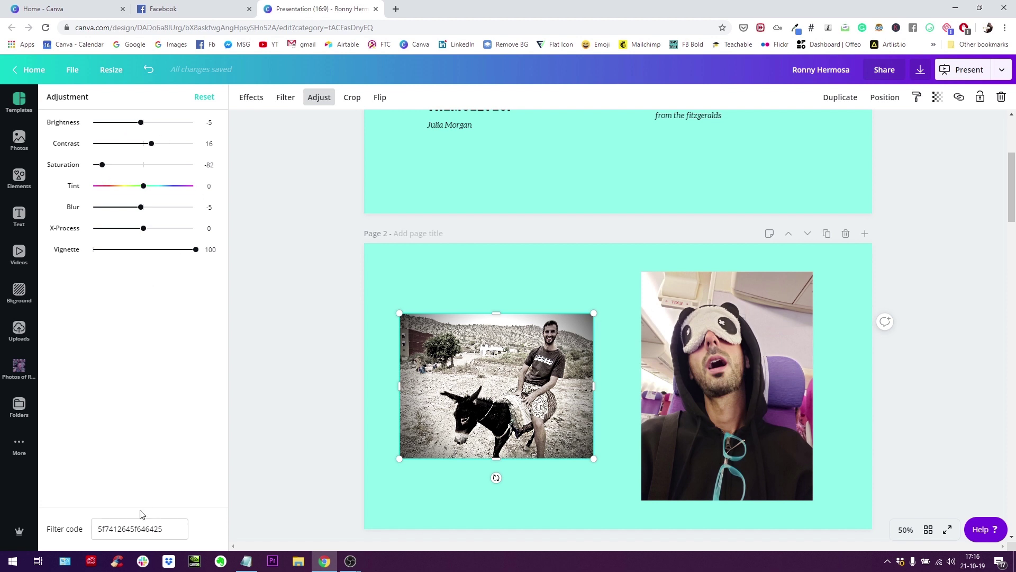
pyautogui.click(145, 527)
pyautogui.doubleClick(149, 527)
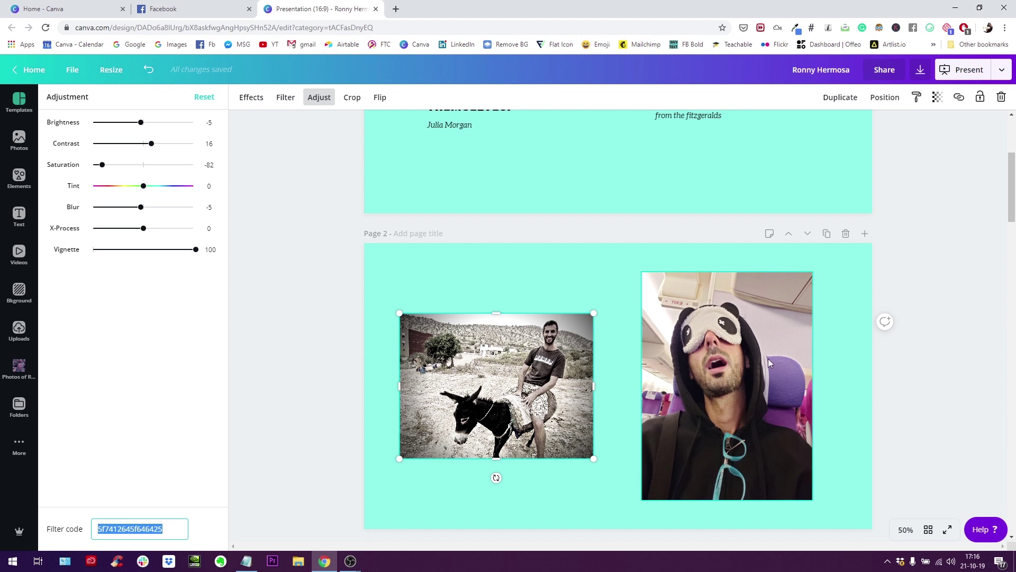
pyautogui.click(366, 368)
# - Copy the donkey photo's black-and-white style onto the panda photo
pyautogui.click(518, 373)
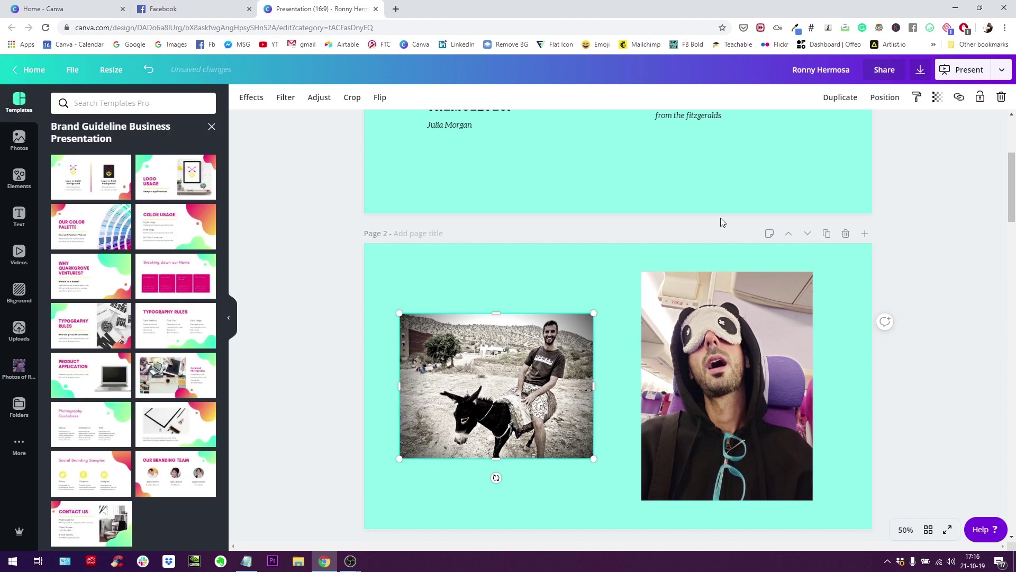
pyautogui.click(917, 97)
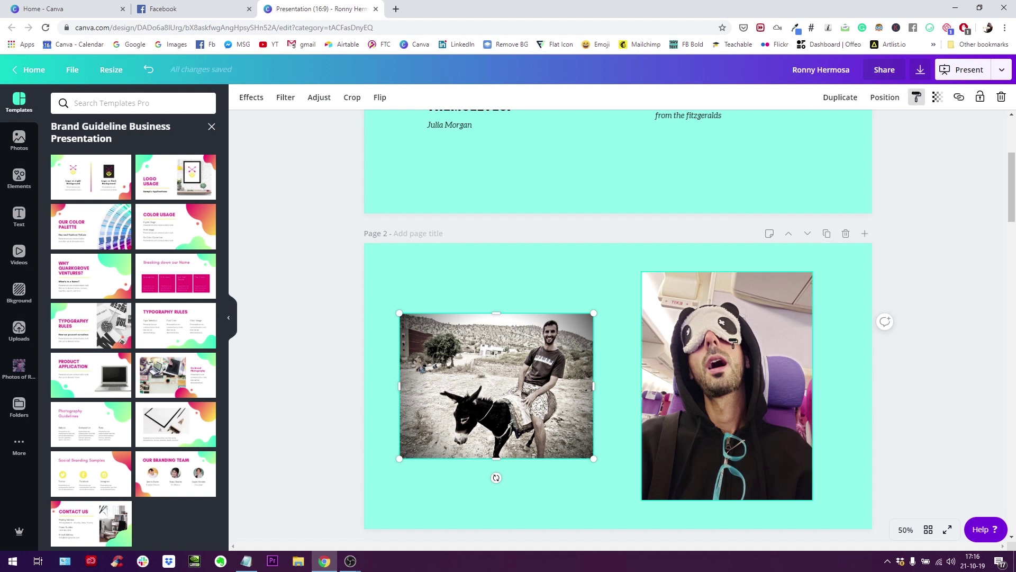
pyautogui.click(734, 371)
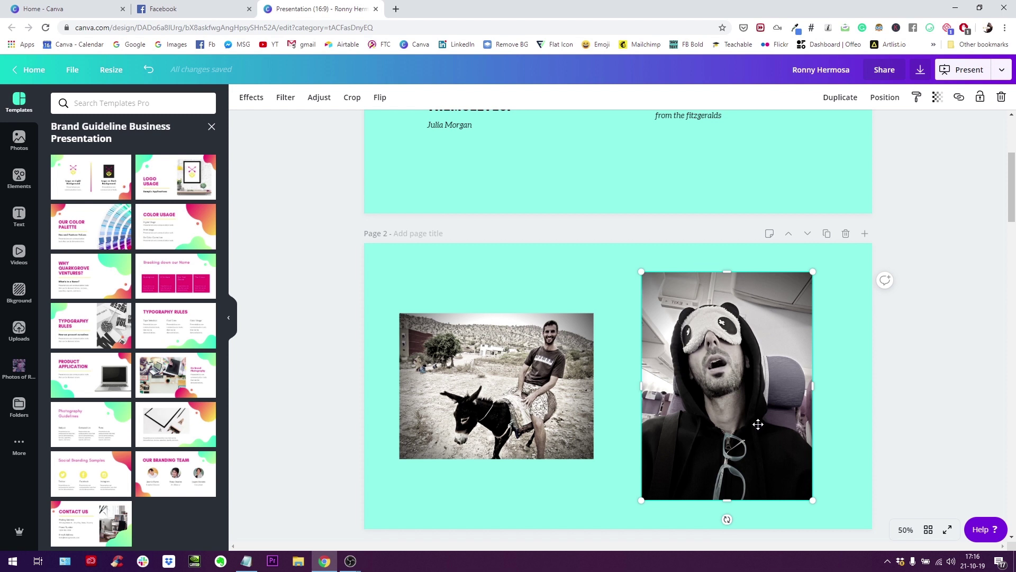
pyautogui.scroll(-2, 681, 359)
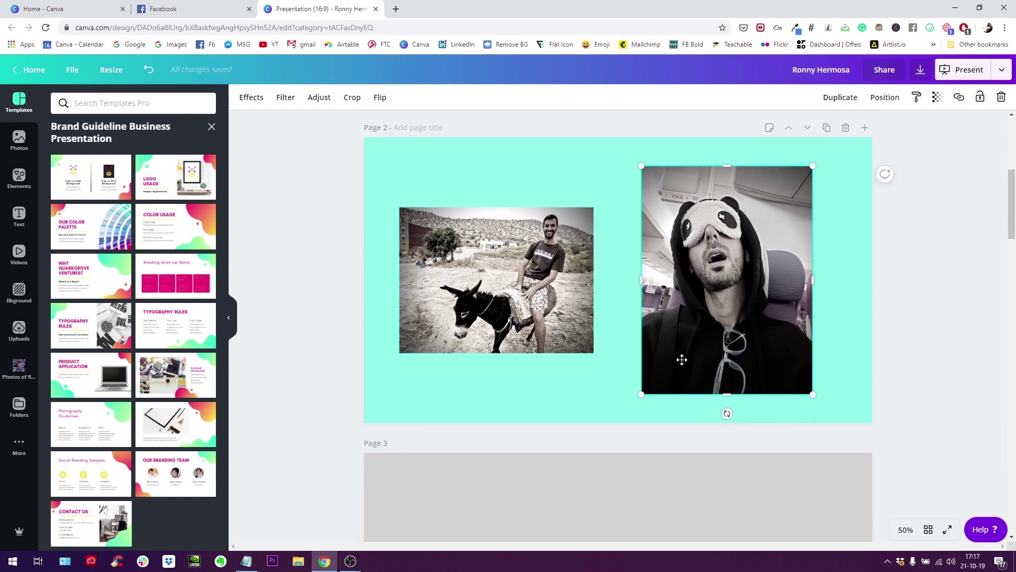
pyautogui.scroll(1, 682, 359)
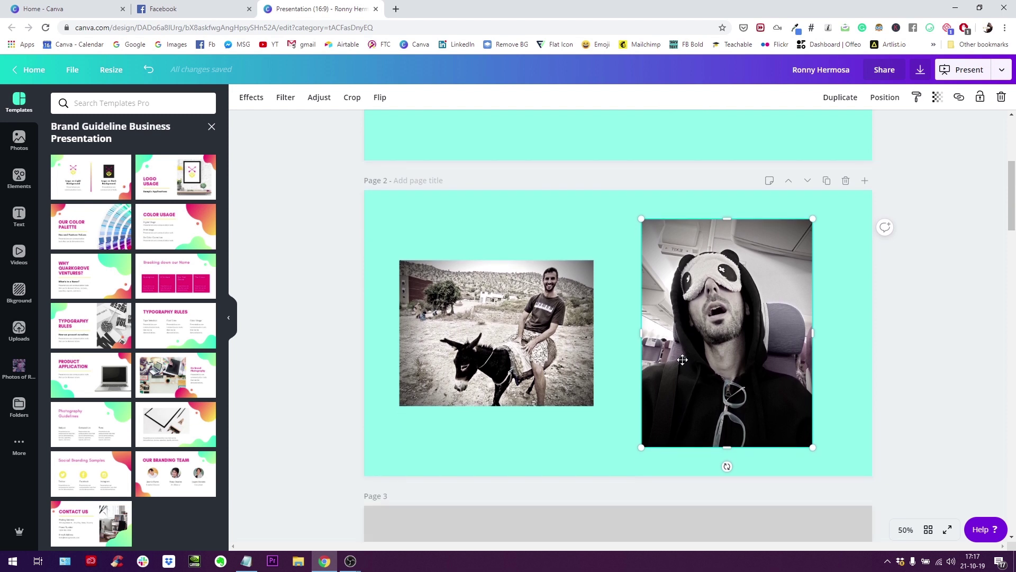
pyautogui.scroll(1, 682, 359)
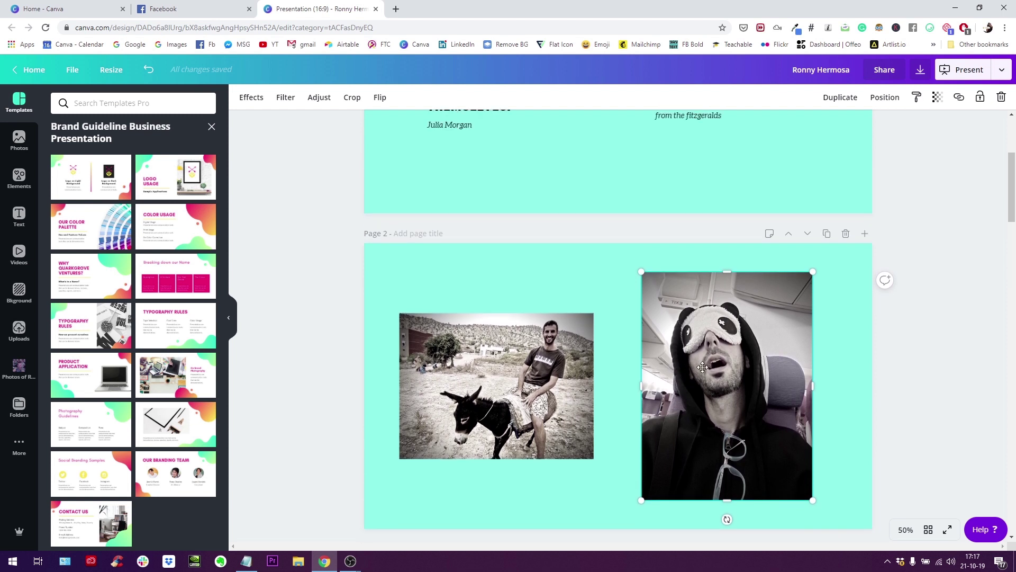
# - Undo the restyle, shrink the panda photo and duplicate it into a repositioned 2x2 grid
pyautogui.click(149, 69)
pyautogui.moveTo(641, 500); pyautogui.dragTo(746, 378)
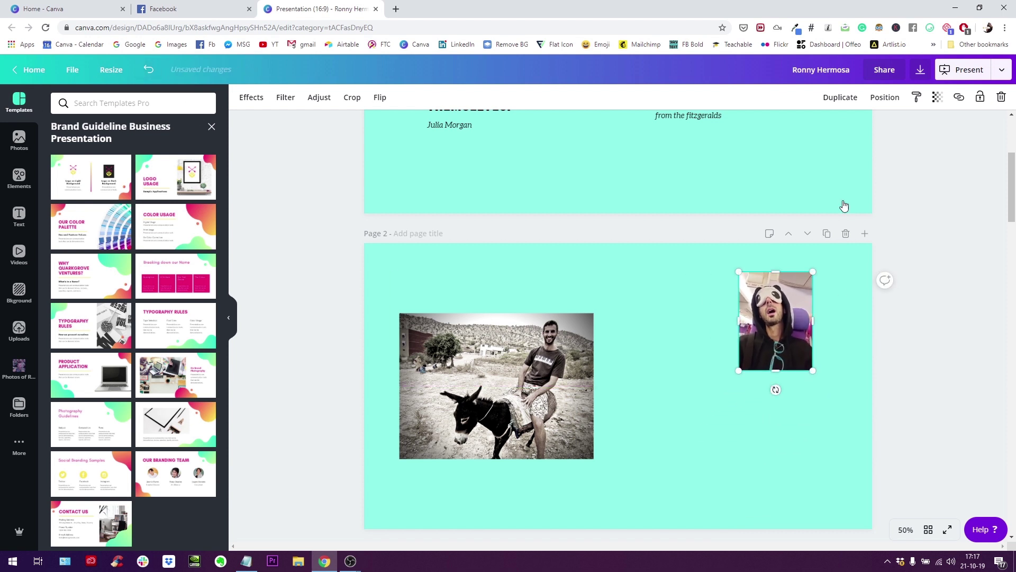
pyautogui.click(840, 97)
pyautogui.click(840, 97)
pyautogui.moveTo(789, 324); pyautogui.dragTo(714, 433)
pyautogui.click(840, 96)
pyautogui.moveTo(789, 364); pyautogui.dragTo(787, 454)
pyautogui.click(514, 354)
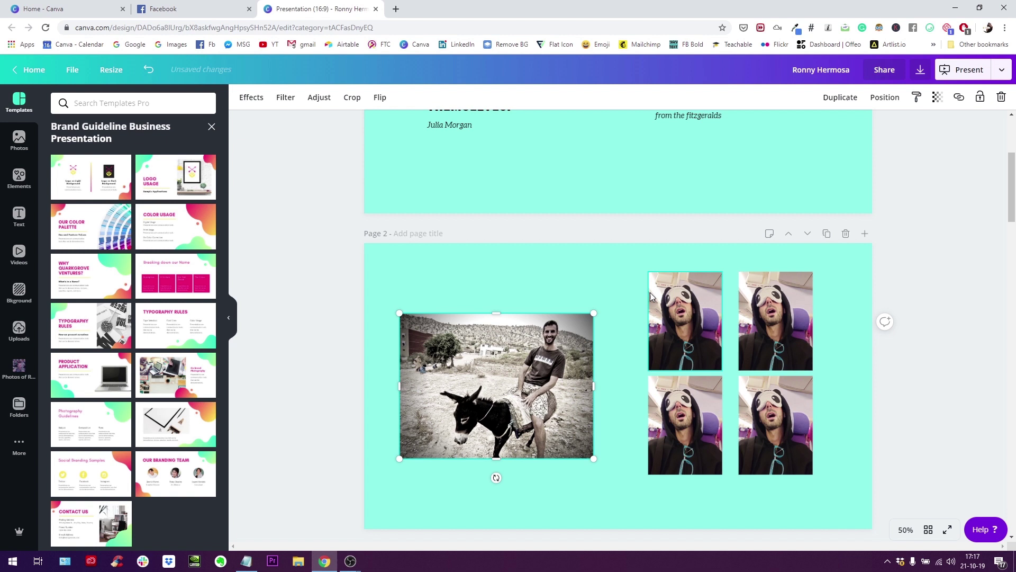
pyautogui.moveTo(618, 275); pyautogui.dragTo(767, 475)
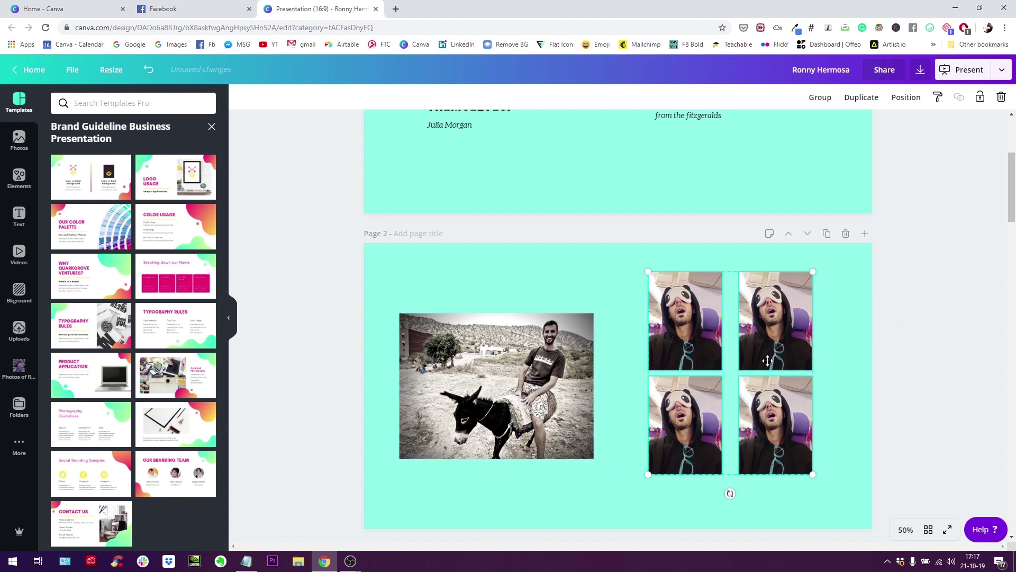
pyautogui.moveTo(767, 361)
pyautogui.mouseDown()
pyautogui.moveTo(770, 371)
pyautogui.moveTo(783, 358)
pyautogui.mouseUp()
pyautogui.click(608, 297)
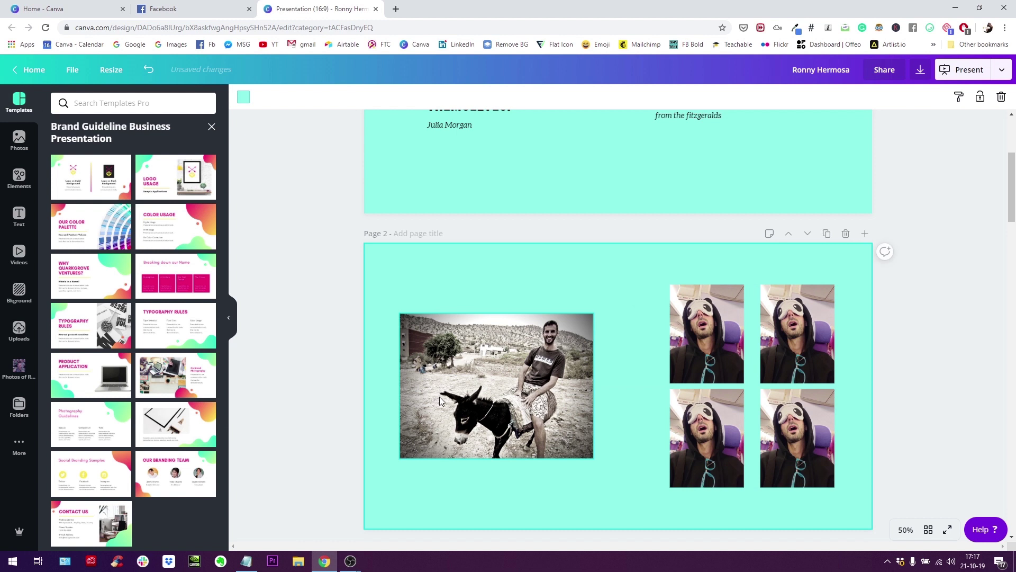
# - Copy the donkey photo's style onto all four panda photos at once
pyautogui.click(538, 386)
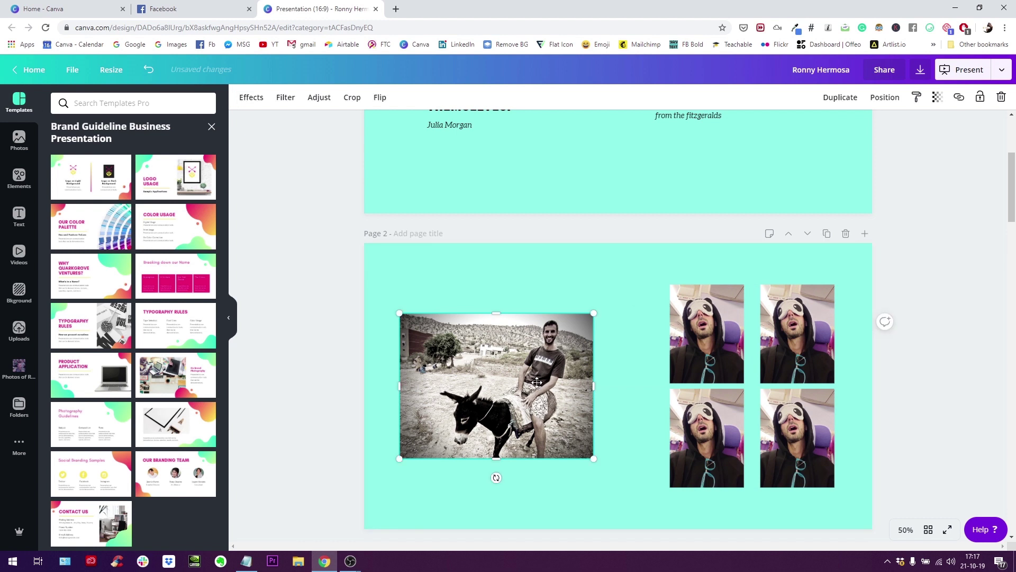
pyautogui.click(917, 98)
pyautogui.moveTo(646, 261); pyautogui.dragTo(850, 516)
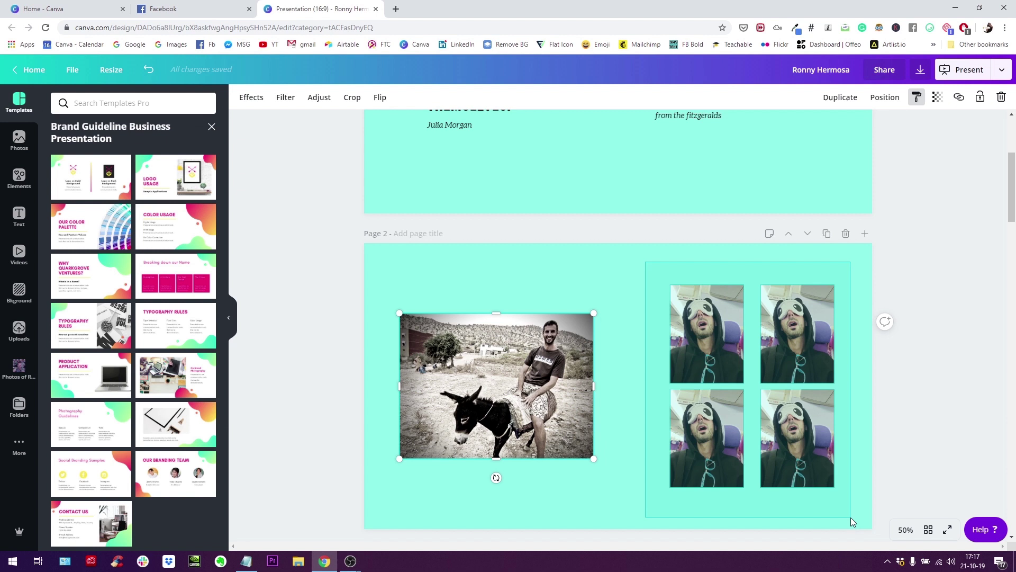
pyautogui.moveTo(850, 517); pyautogui.dragTo(851, 516)
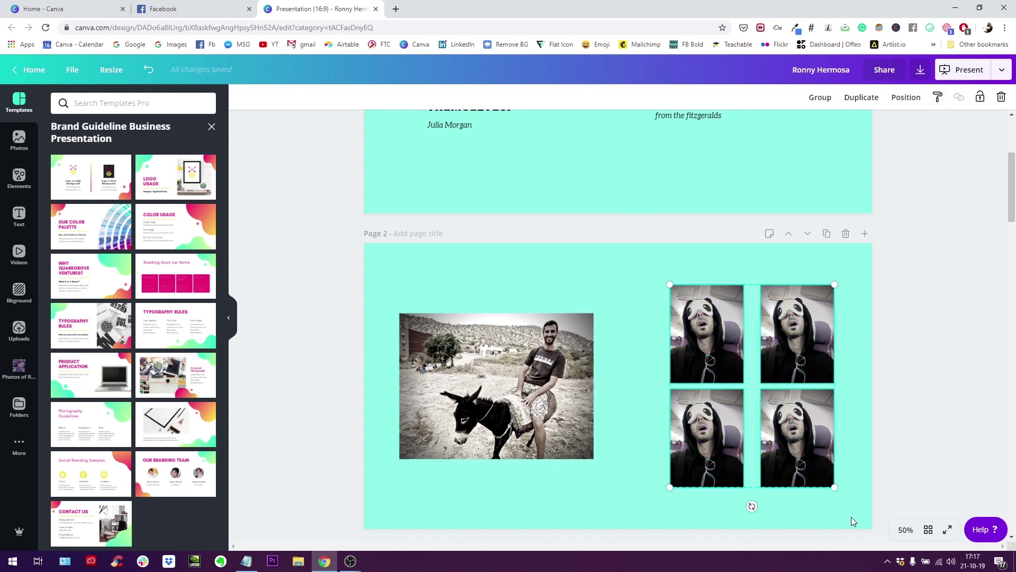
pyautogui.click(609, 329)
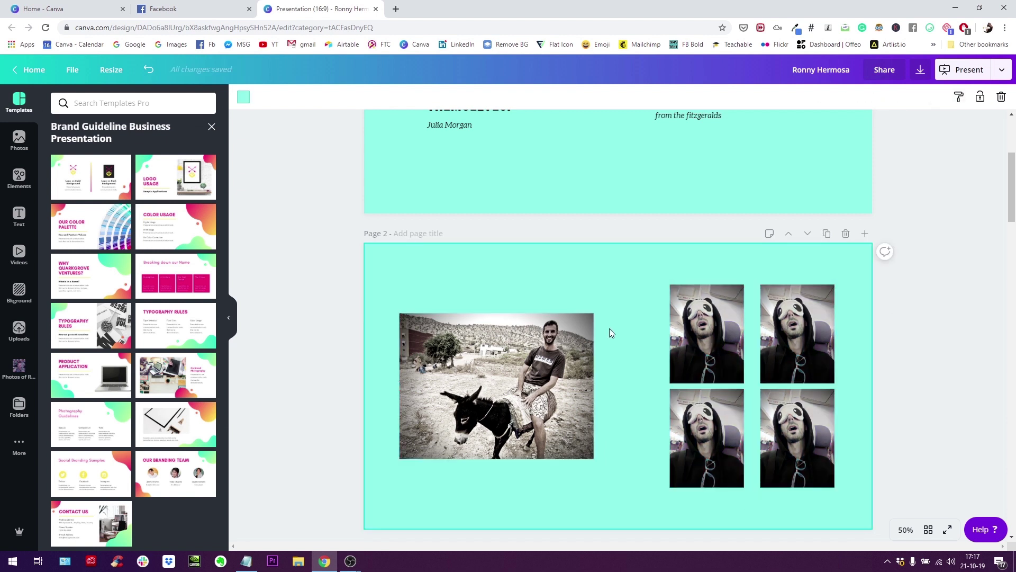
# - Scroll to page 3 and inspect the yellow bubble, purple bubble and teal panda
pyautogui.scroll(-2, 759, 318)
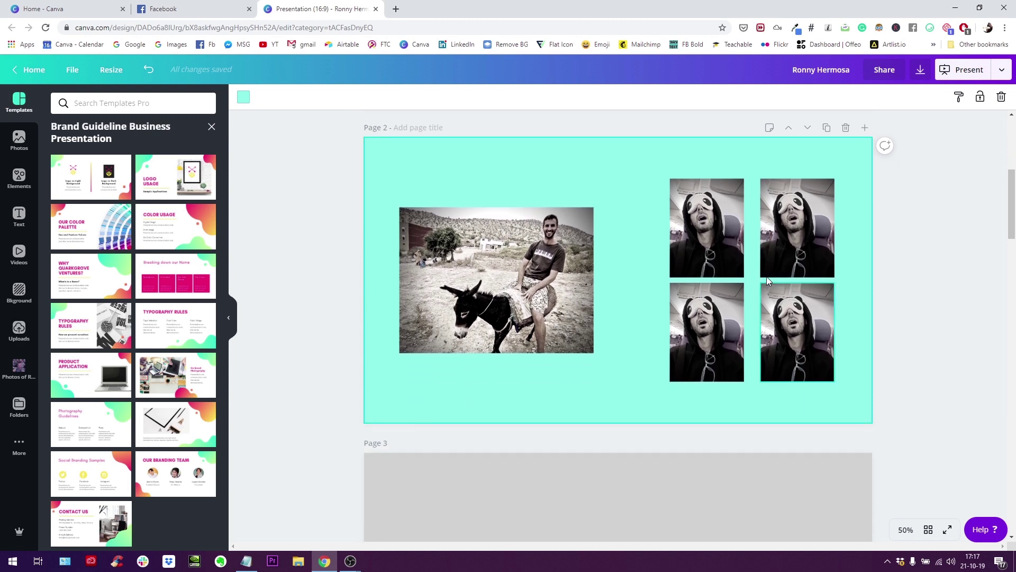
pyautogui.scroll(-5, 774, 214)
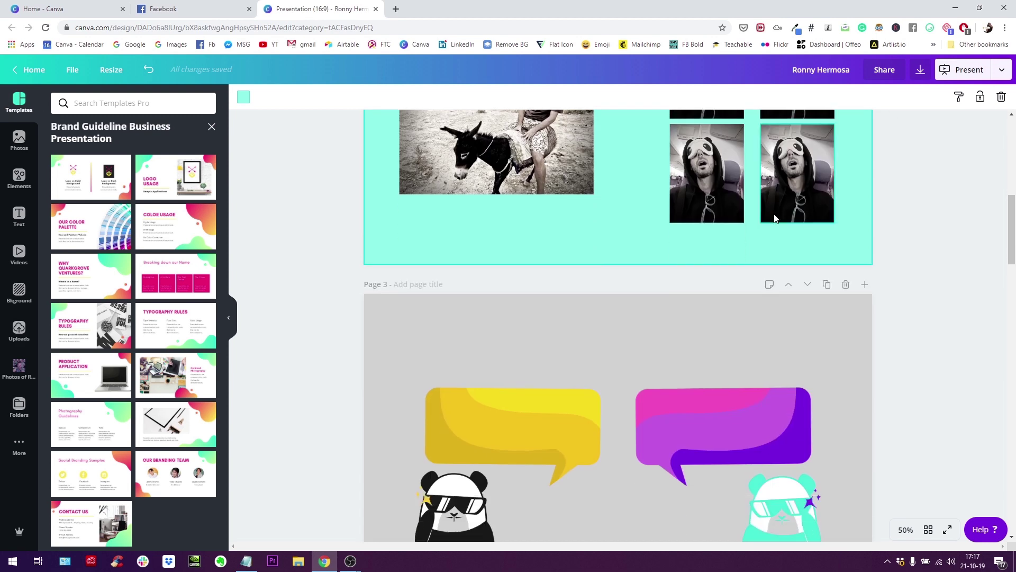
pyautogui.scroll(-1, 774, 214)
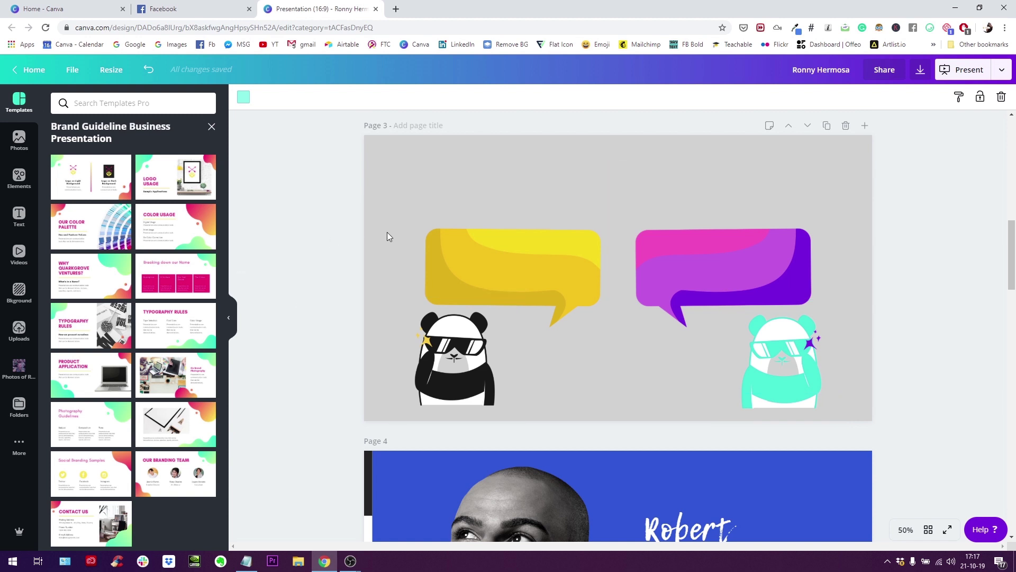
pyautogui.click(509, 263)
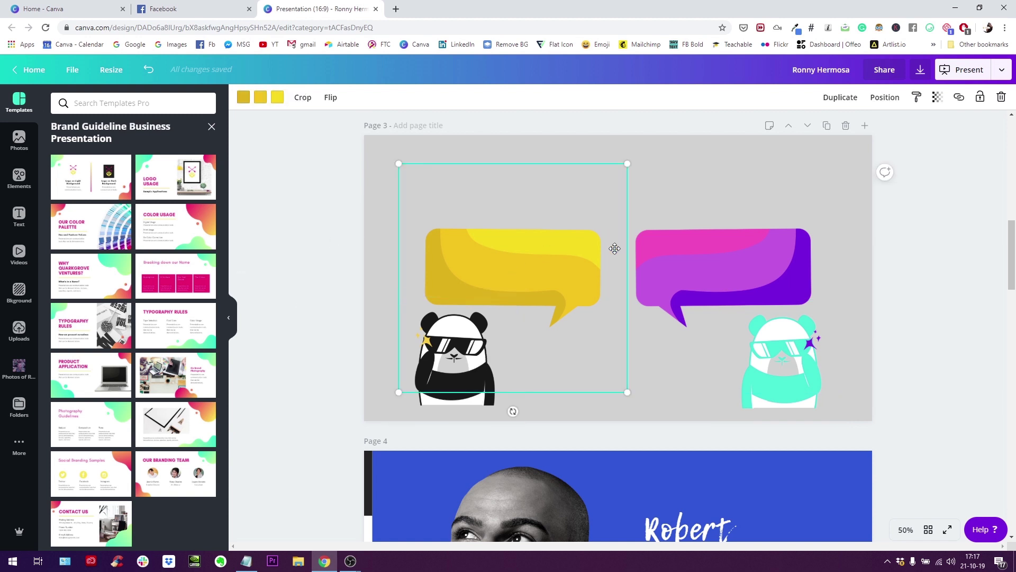
pyautogui.click(720, 265)
pyautogui.click(801, 385)
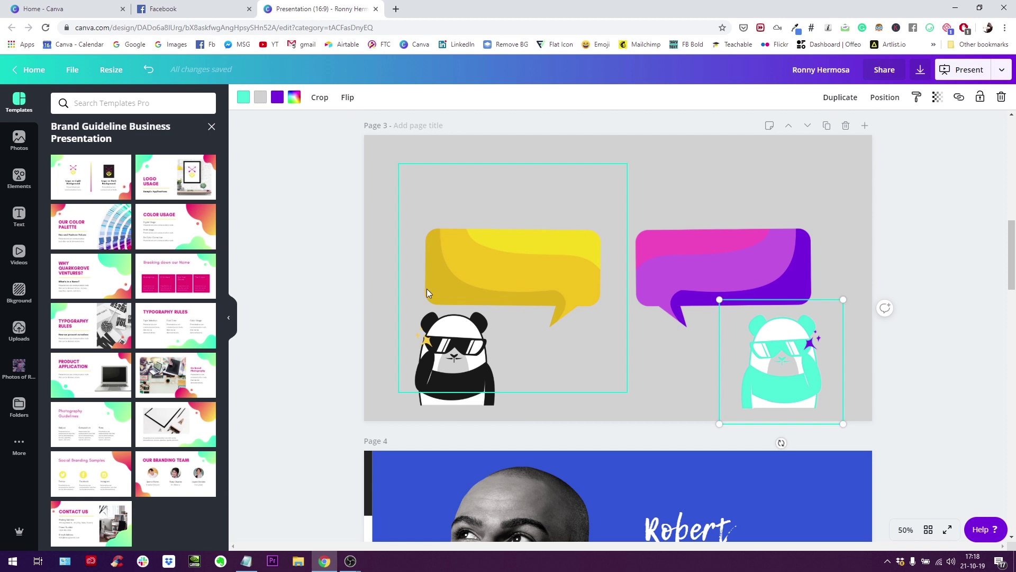
pyautogui.click(332, 227)
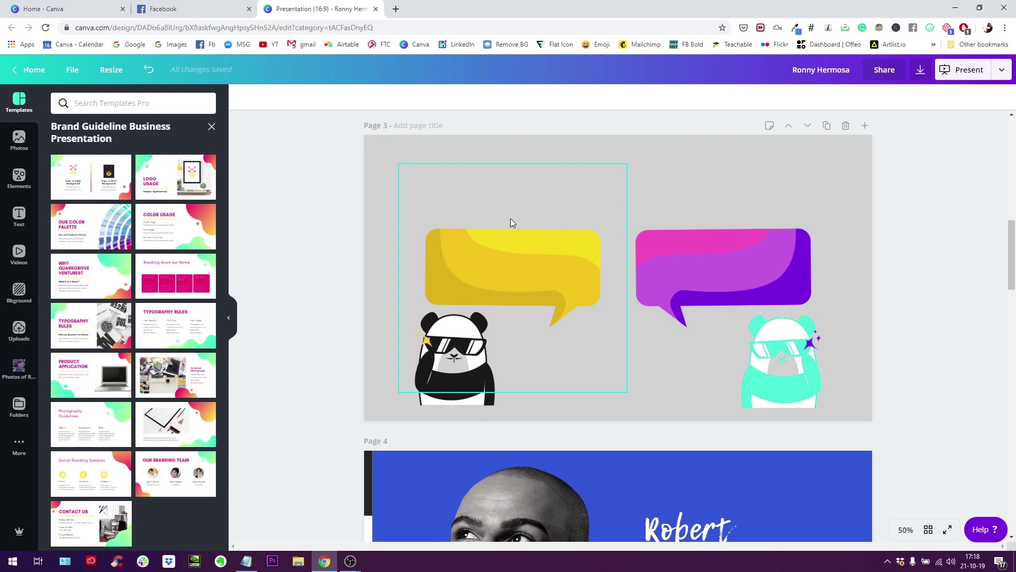
# - Select the yellow bubble with its black-and-white panda and copy their style with Ctrl+Alt+C
pyautogui.click(469, 392)
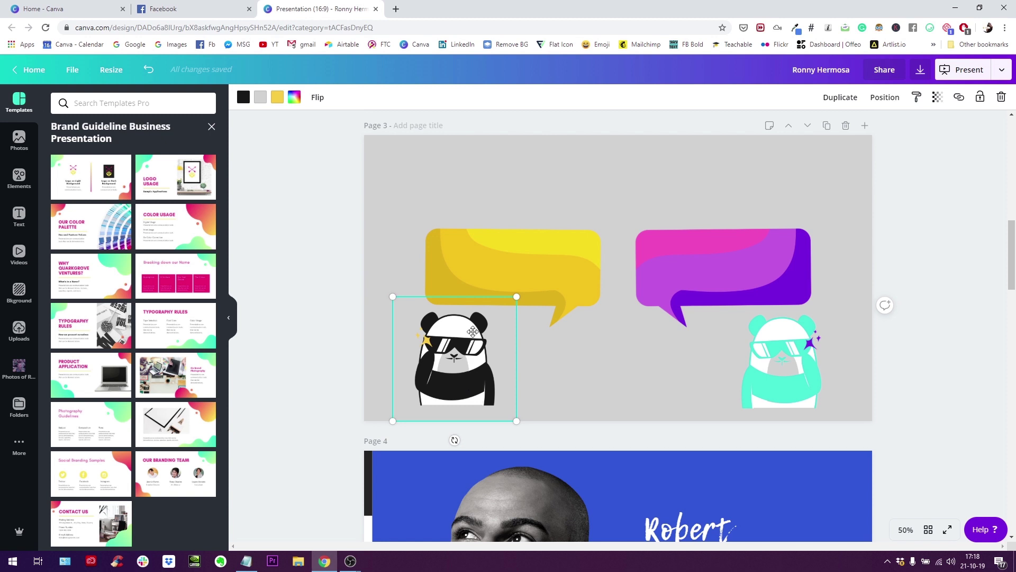
pyautogui.click(482, 247)
pyautogui.moveTo(321, 221); pyautogui.dragTo(484, 410)
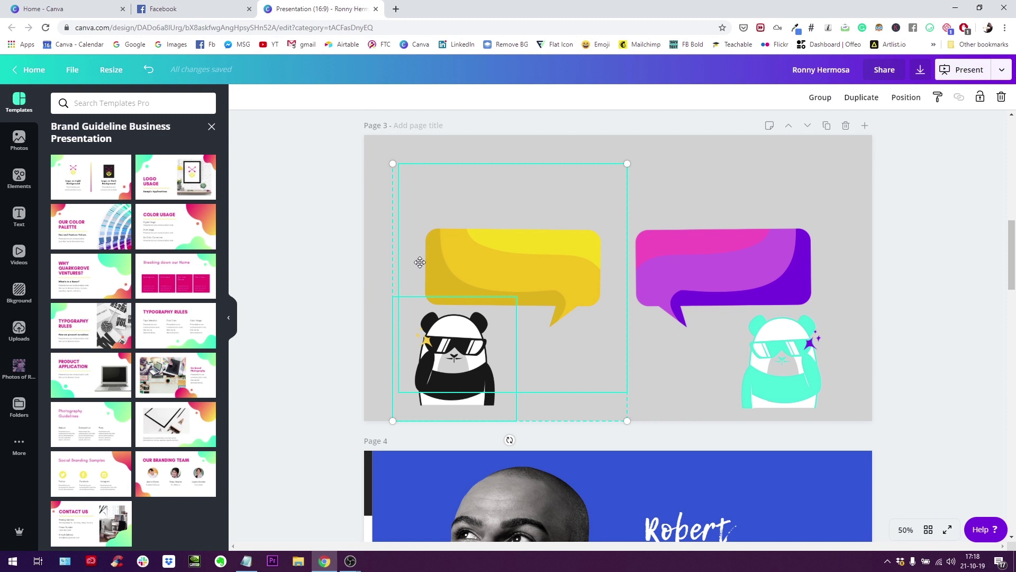
pyautogui.press('alt')
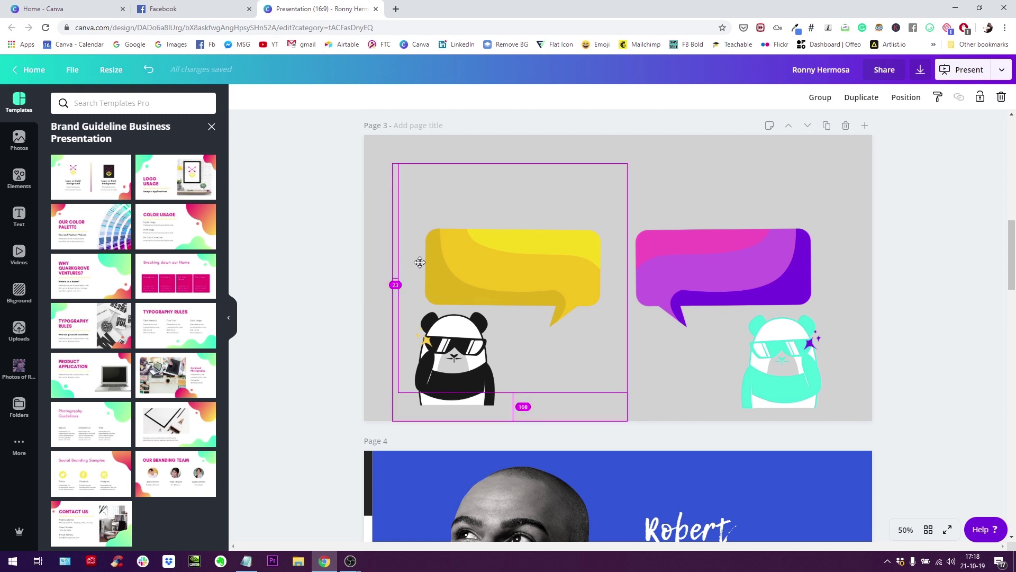
pyautogui.hotkey('ctrl', 'alt', 'c')
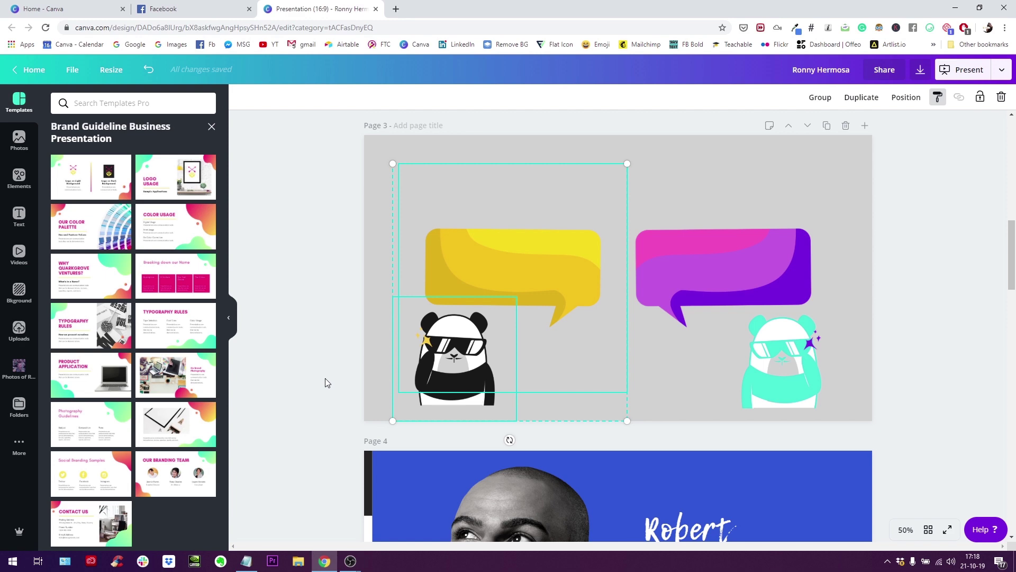
pyautogui.click(247, 562)
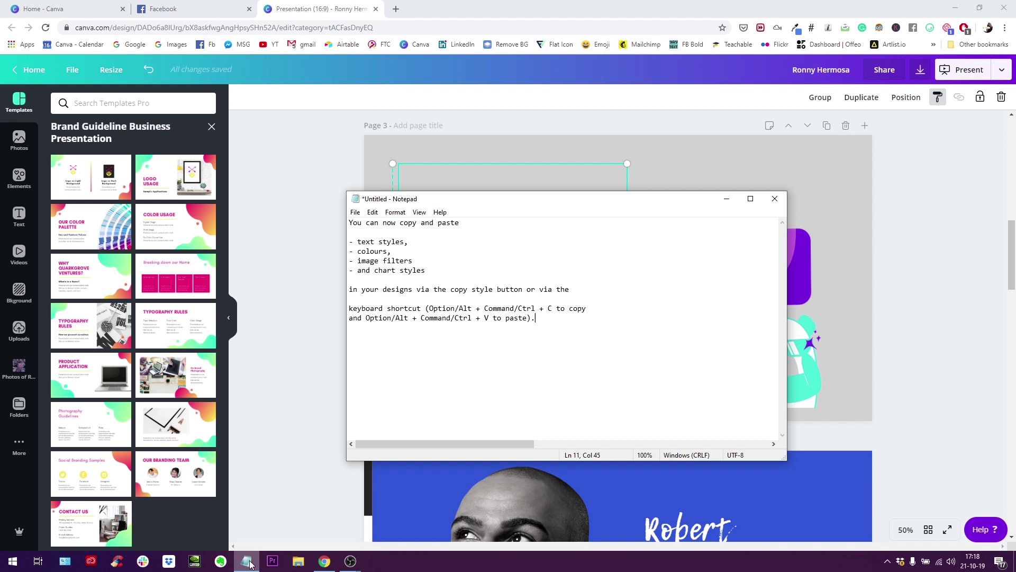
pyautogui.click(247, 562)
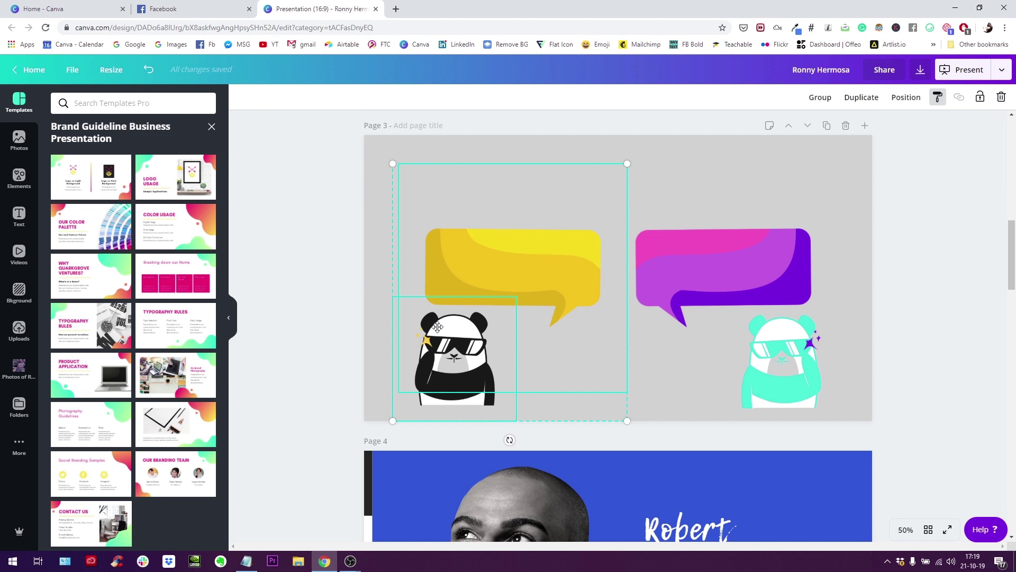
# - Select the purple bubble and teal panda and paste the left pair's style onto them
pyautogui.moveTo(695, 164); pyautogui.dragTo(772, 256)
pyautogui.hotkey('ctrl', 'z')
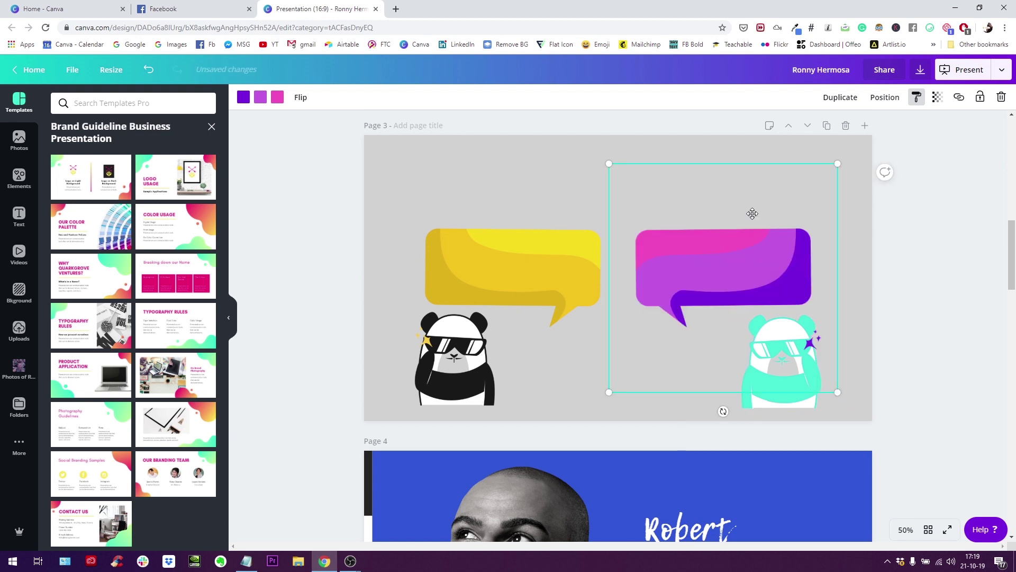
pyautogui.moveTo(959, 396); pyautogui.dragTo(743, 202)
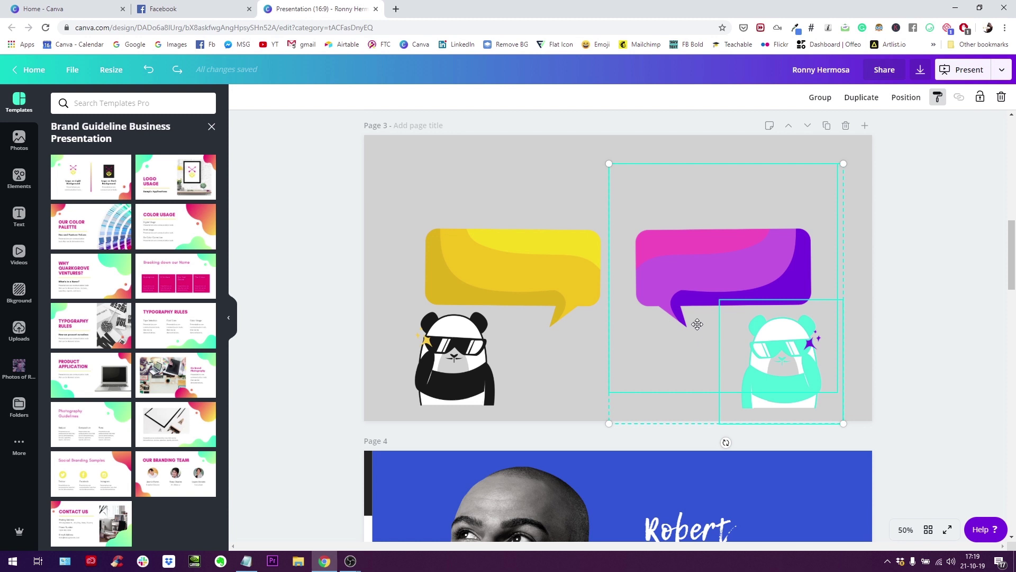
pyautogui.moveTo(697, 324); pyautogui.dragTo(697, 324)
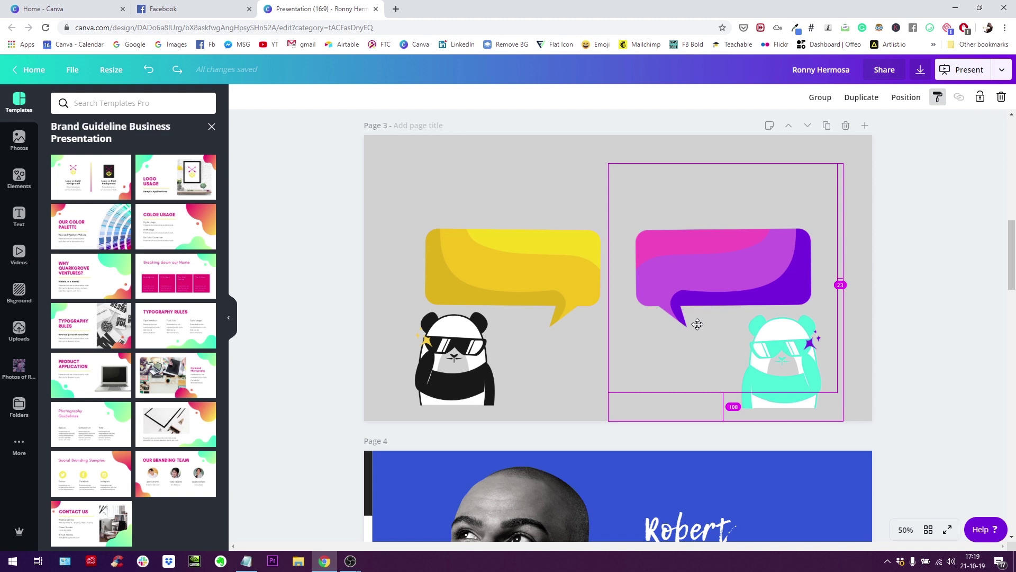
pyautogui.moveTo(697, 324); pyautogui.dragTo(697, 324)
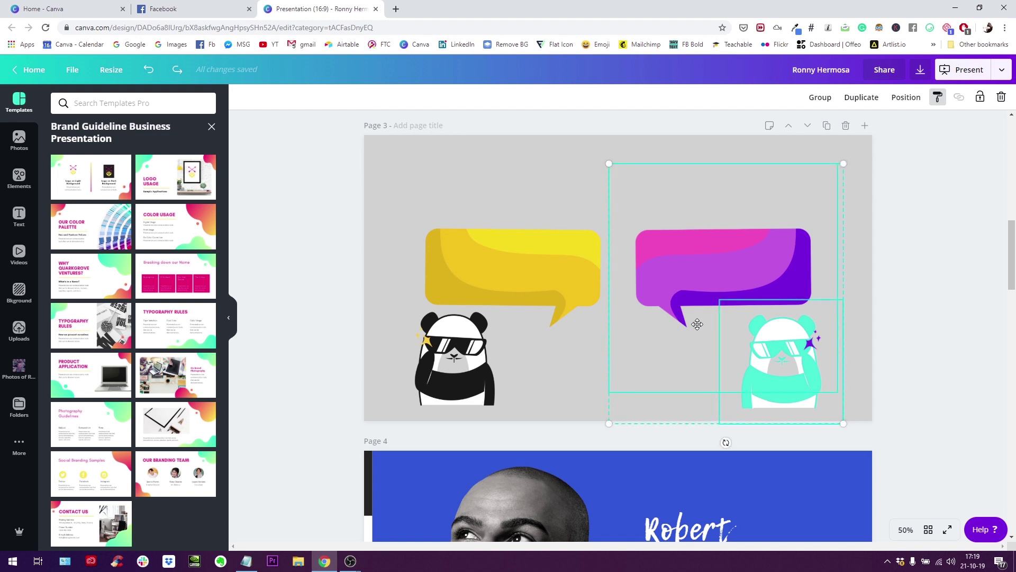
pyautogui.click(697, 324)
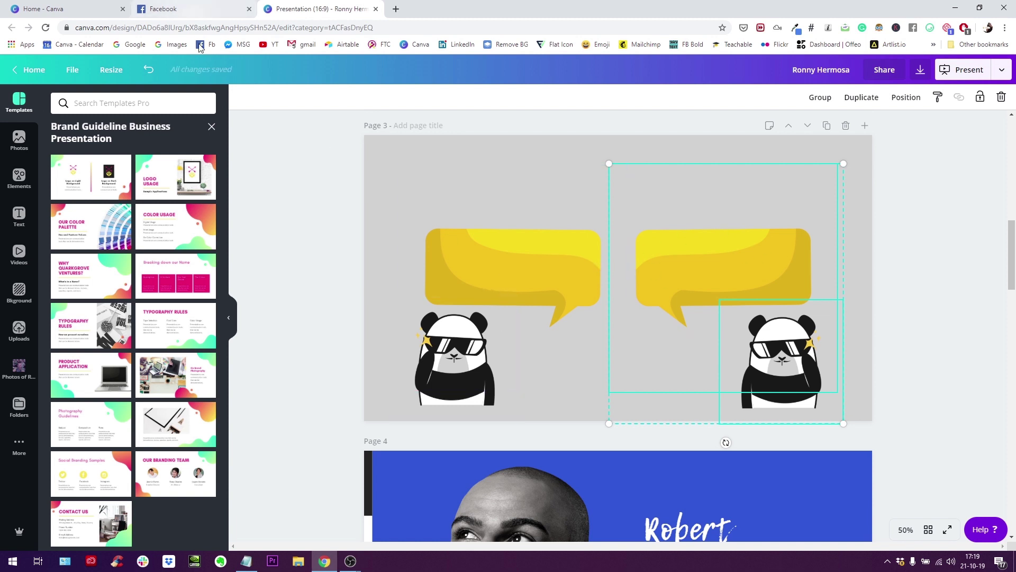
# - Undo the style paste on the right pair and look over pages 3 and 4
pyautogui.click(155, 73)
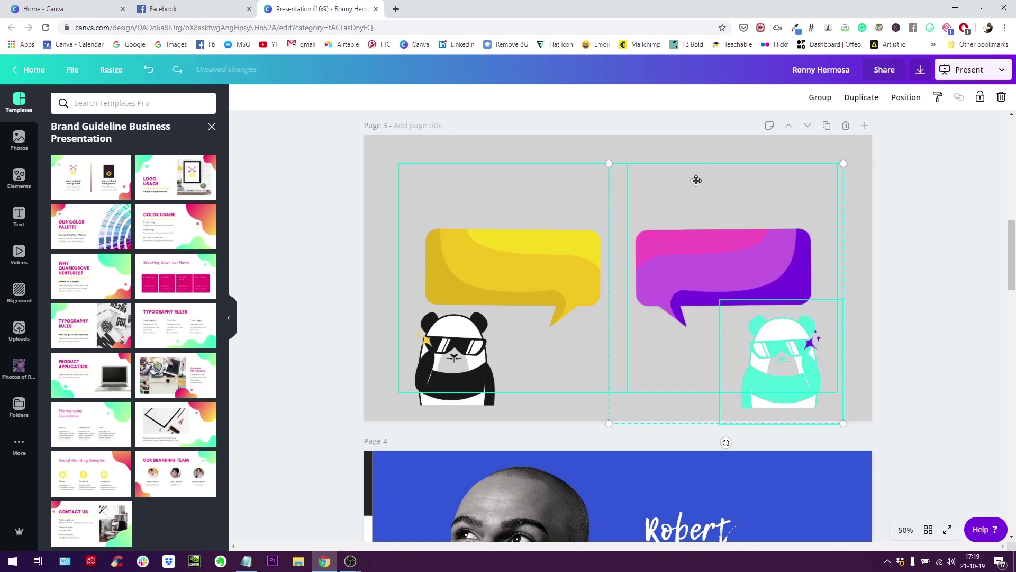
pyautogui.click(914, 247)
pyautogui.scroll(-2, 915, 249)
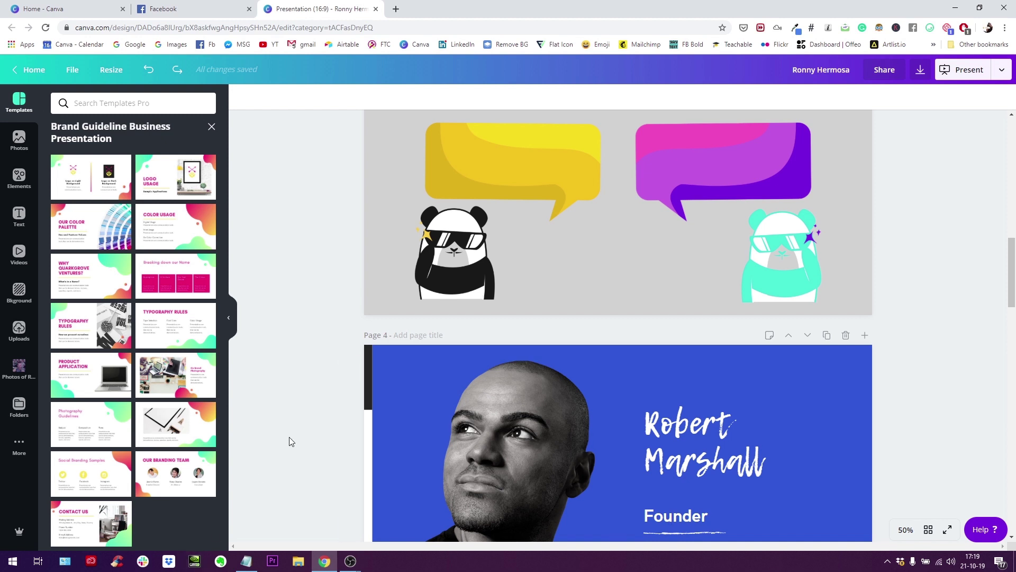
pyautogui.scroll(-4, 301, 403)
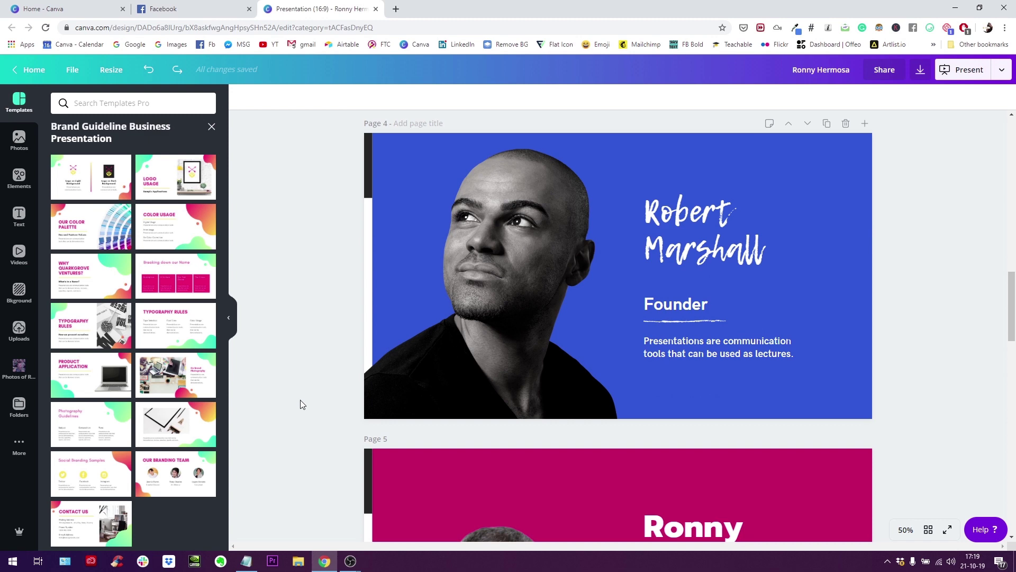
pyautogui.scroll(4, 301, 403)
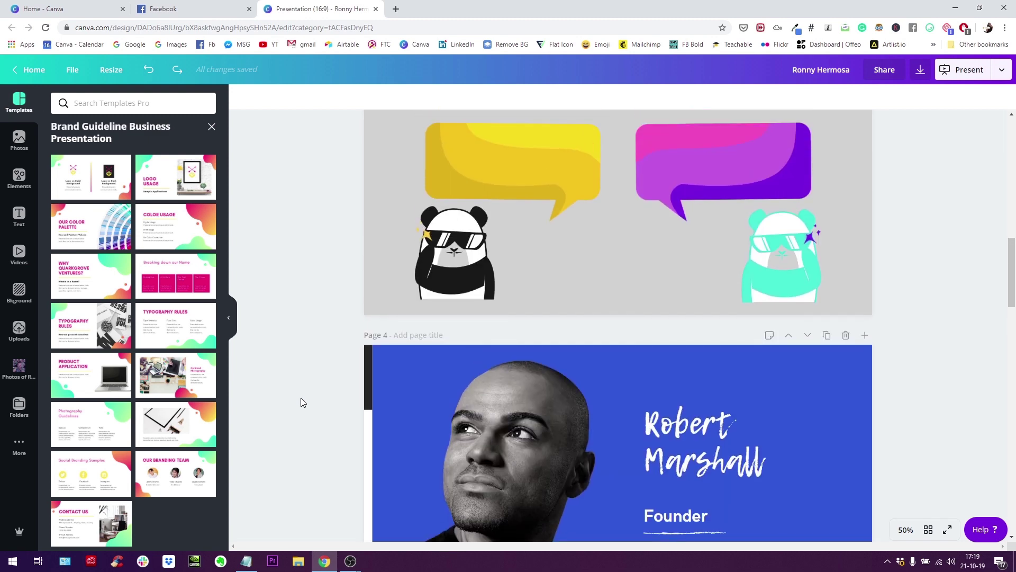
pyautogui.scroll(-2, 317, 334)
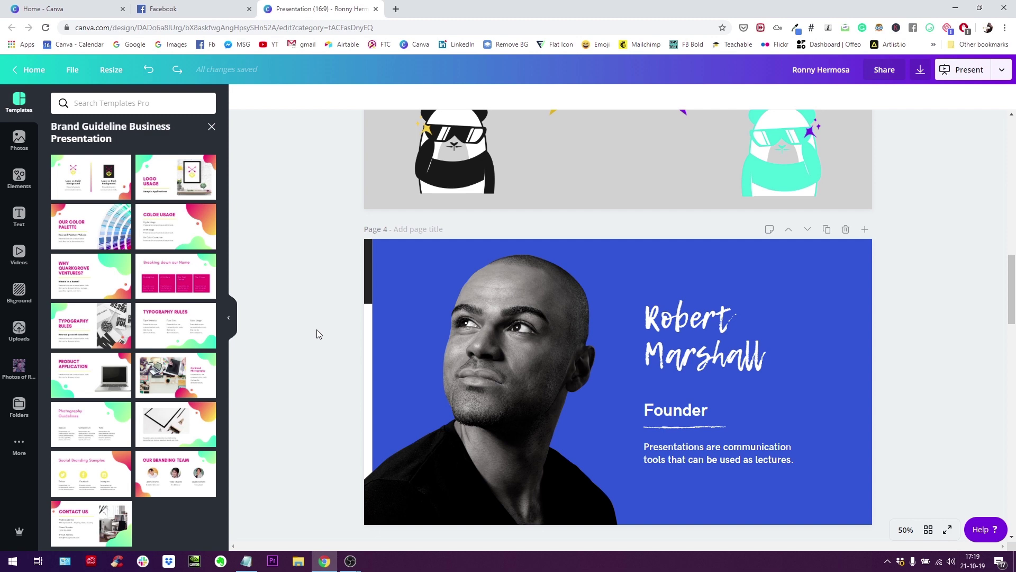
pyautogui.scroll(-2, 317, 325)
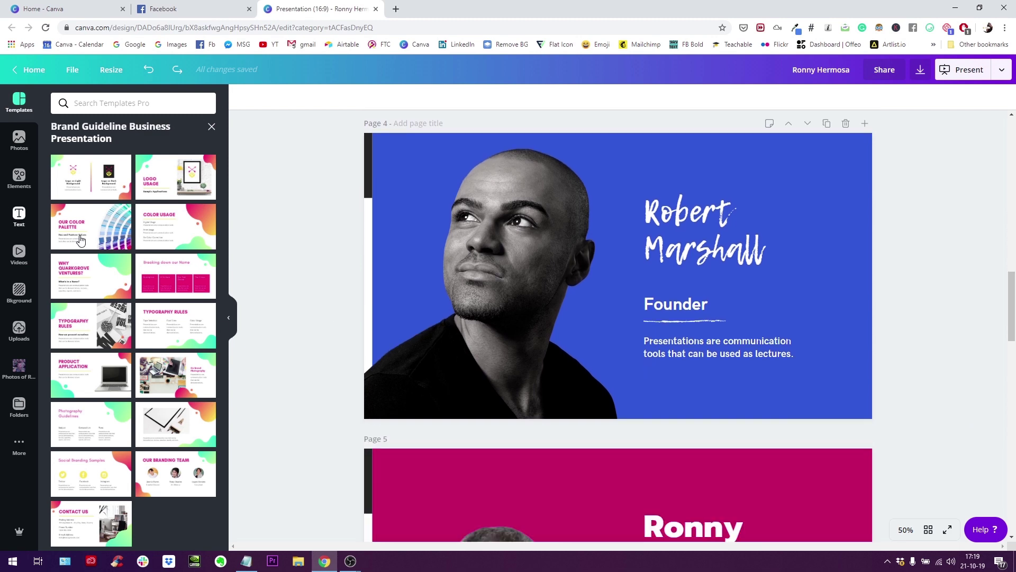
pyautogui.scroll(5, 169, 270)
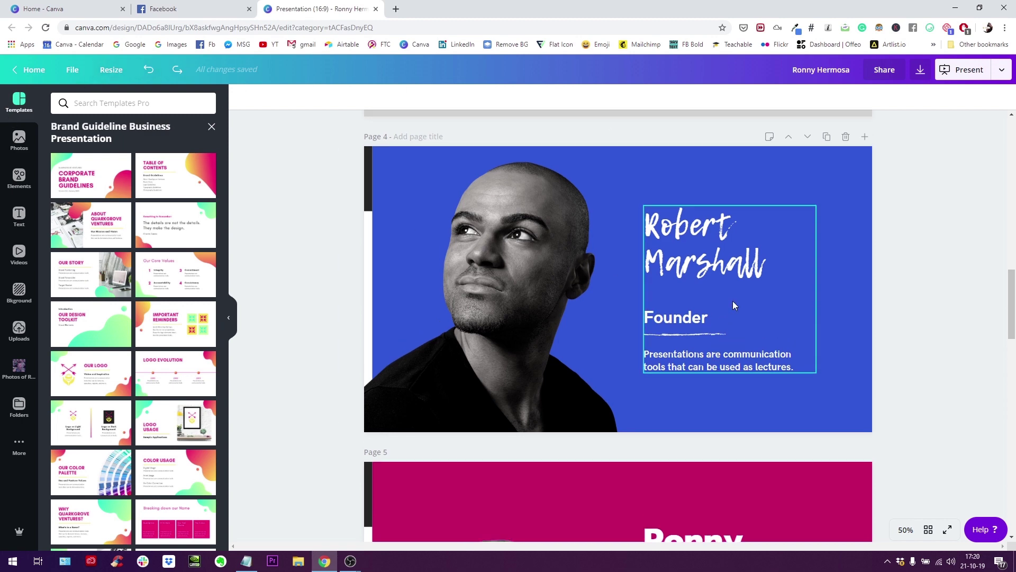
pyautogui.scroll(4, 733, 302)
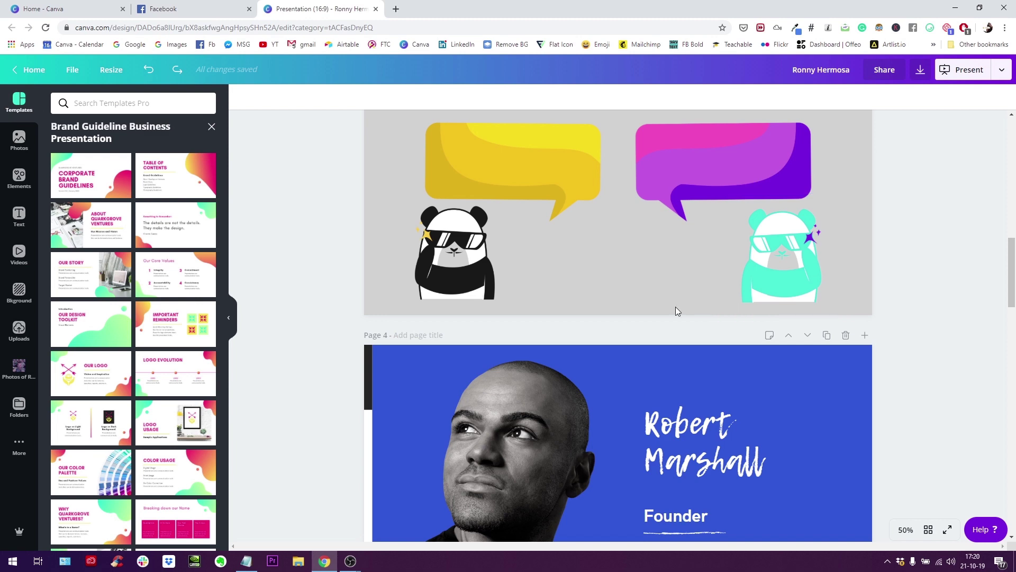
pyautogui.scroll(-4, 623, 370)
pyautogui.scroll(2, 622, 370)
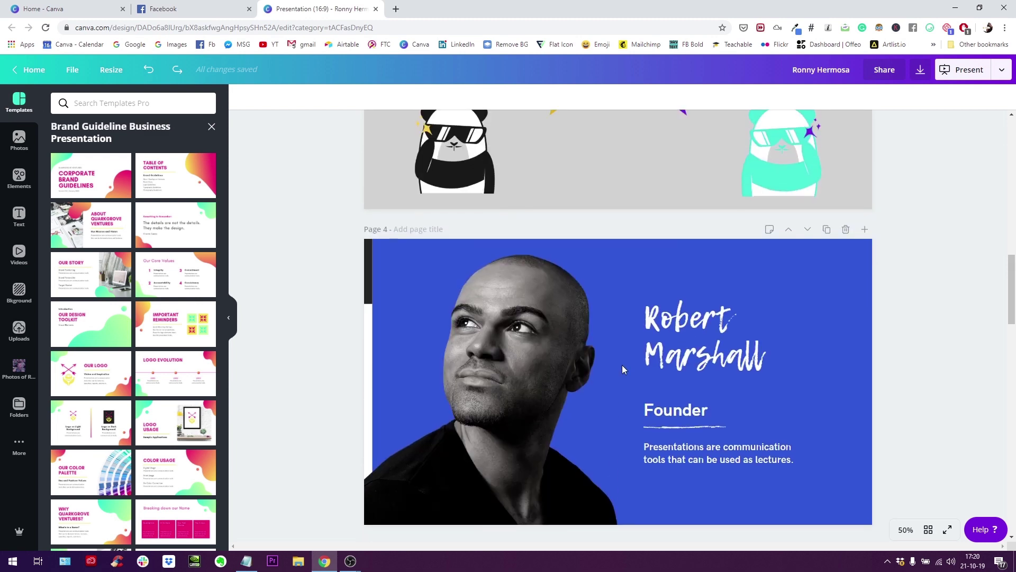
# - Preview the Blue and Orange Digital Advertising Approach template, then open the Blue and Red Hustle Loft Co Working template
pyautogui.click(208, 128)
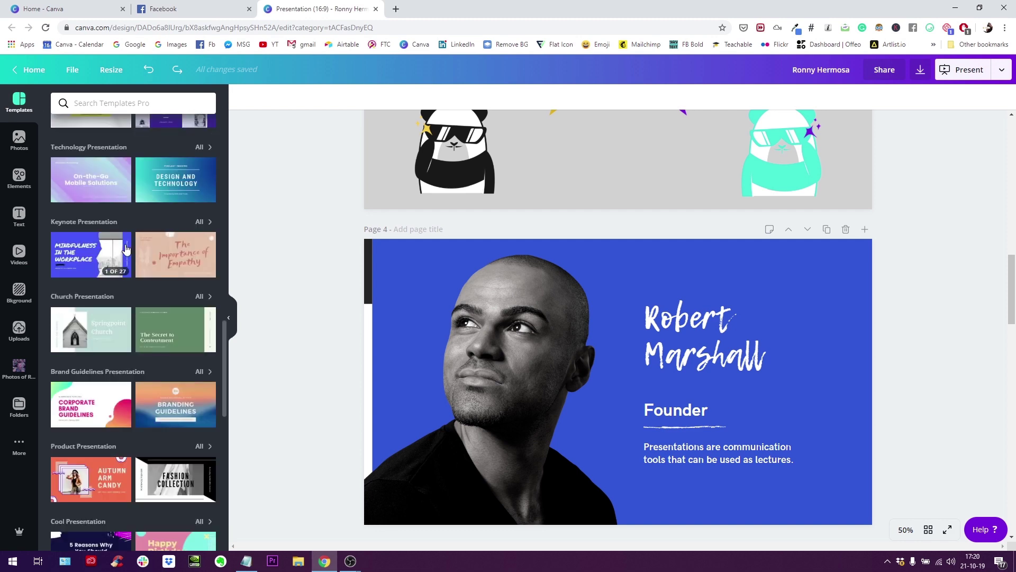
pyautogui.scroll(8, 127, 245)
pyautogui.scroll(5, 127, 245)
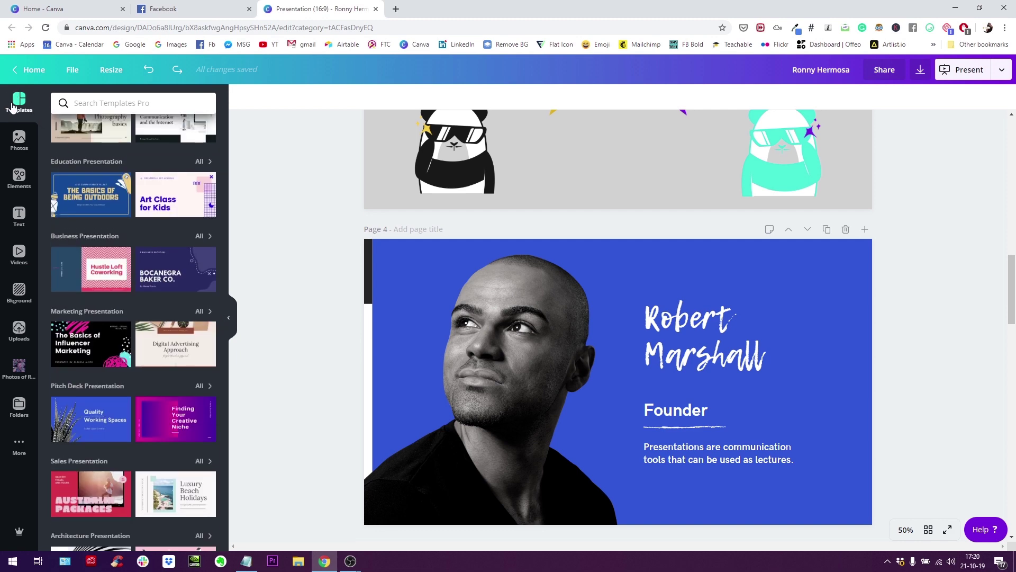
pyautogui.scroll(5, 160, 250)
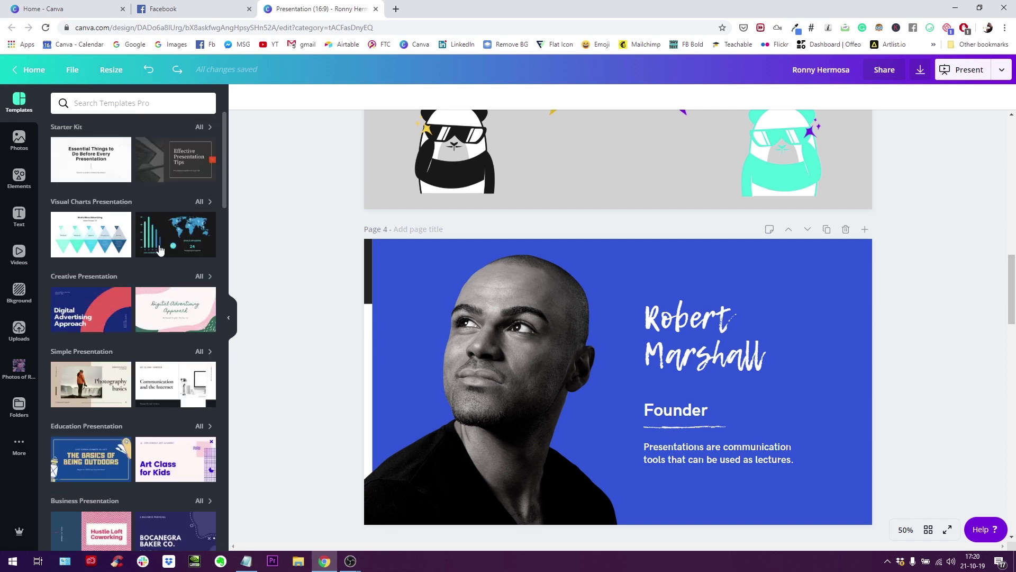
pyautogui.click(65, 312)
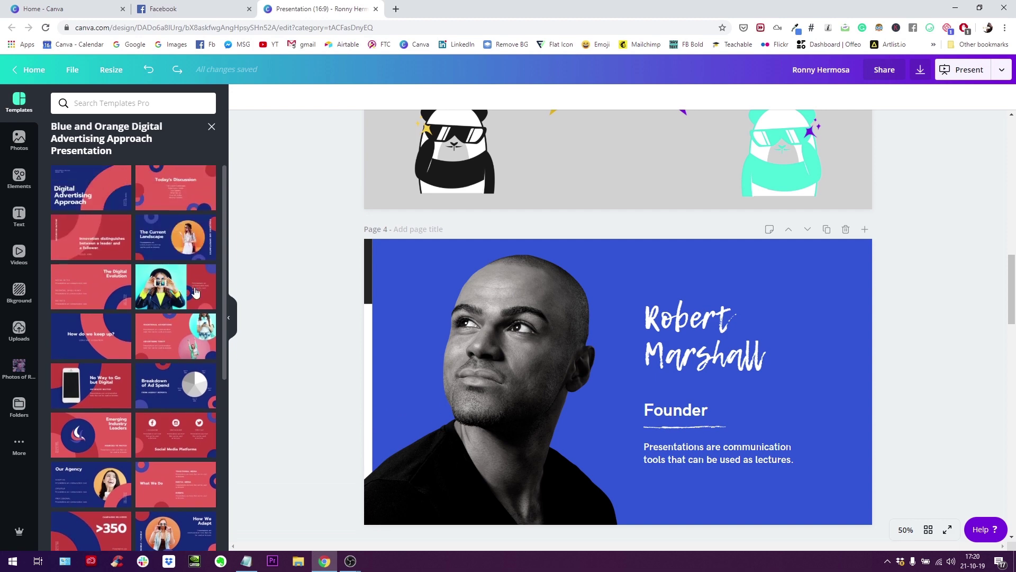
pyautogui.click(210, 132)
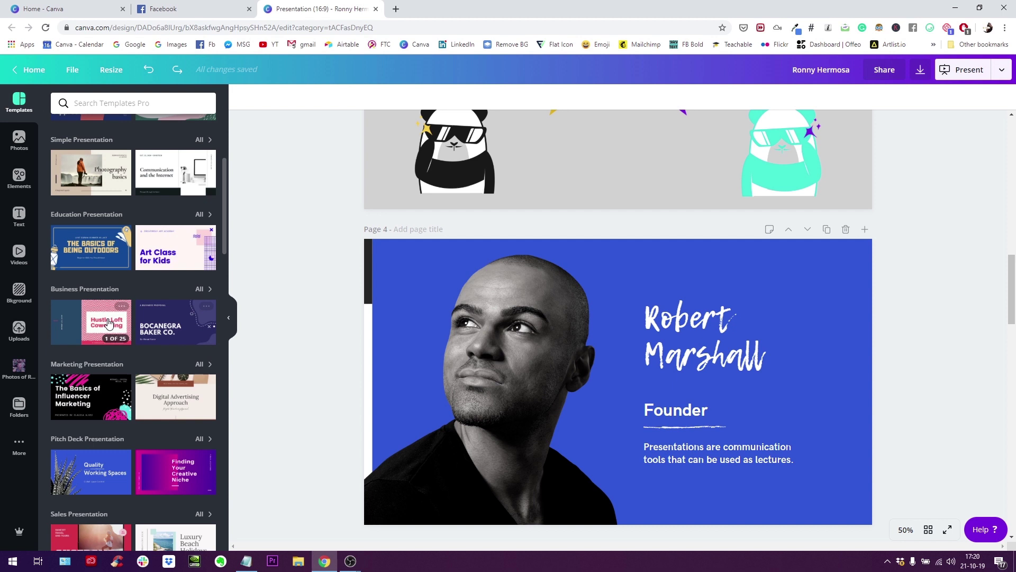
pyautogui.click(160, 371)
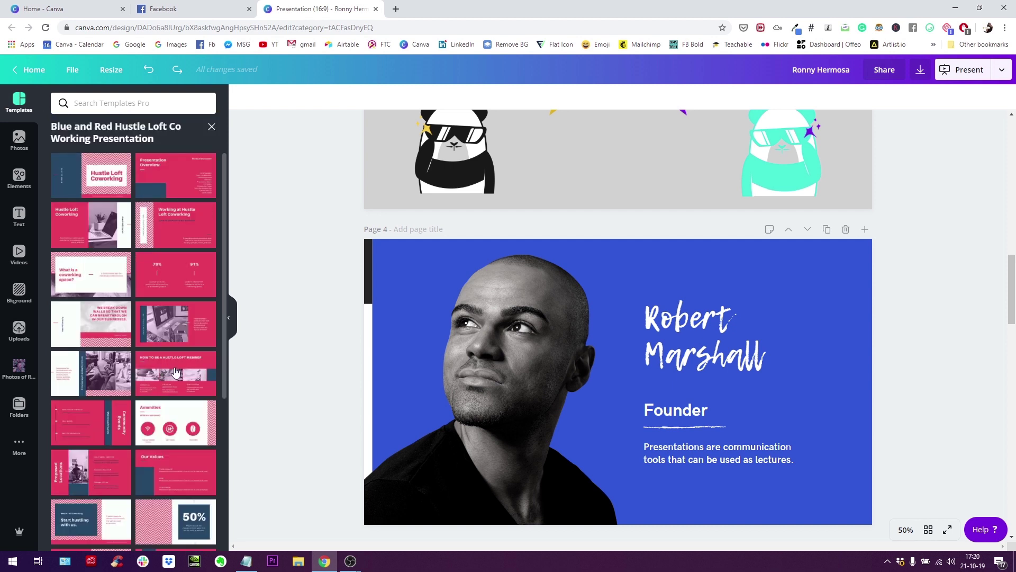
pyautogui.scroll(-1, 668, 407)
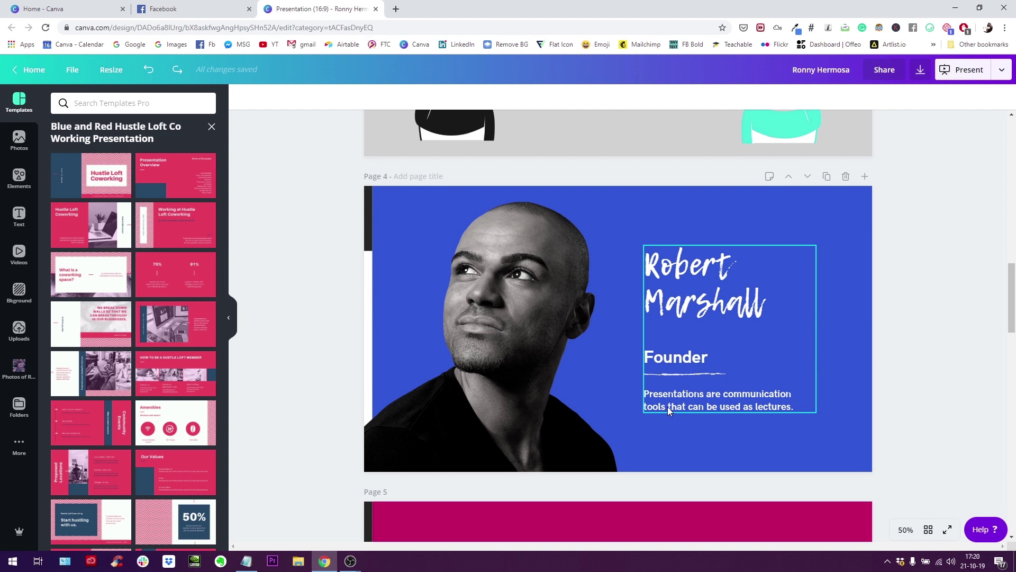
pyautogui.scroll(-3, 668, 406)
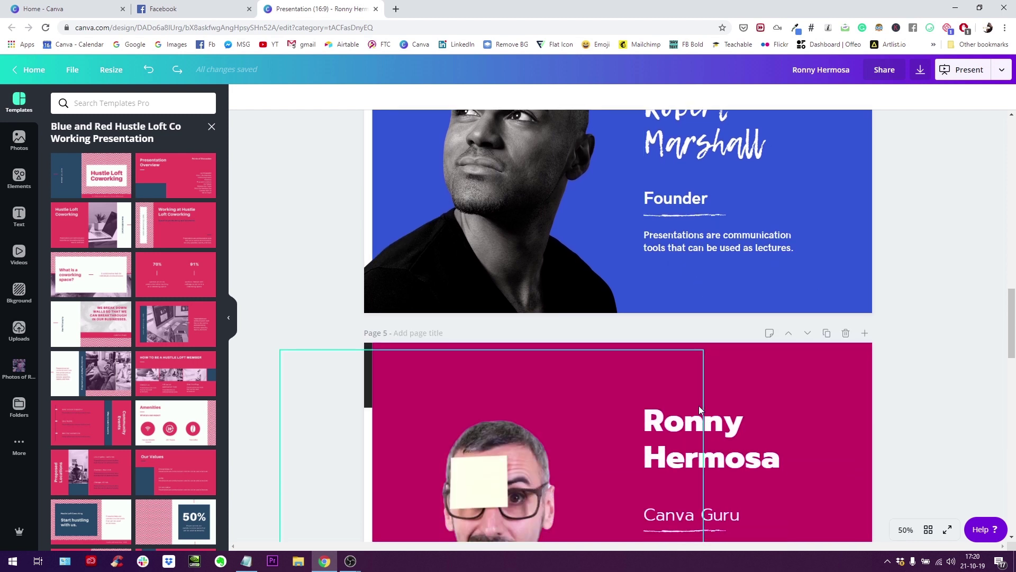
pyautogui.scroll(-3, 926, 394)
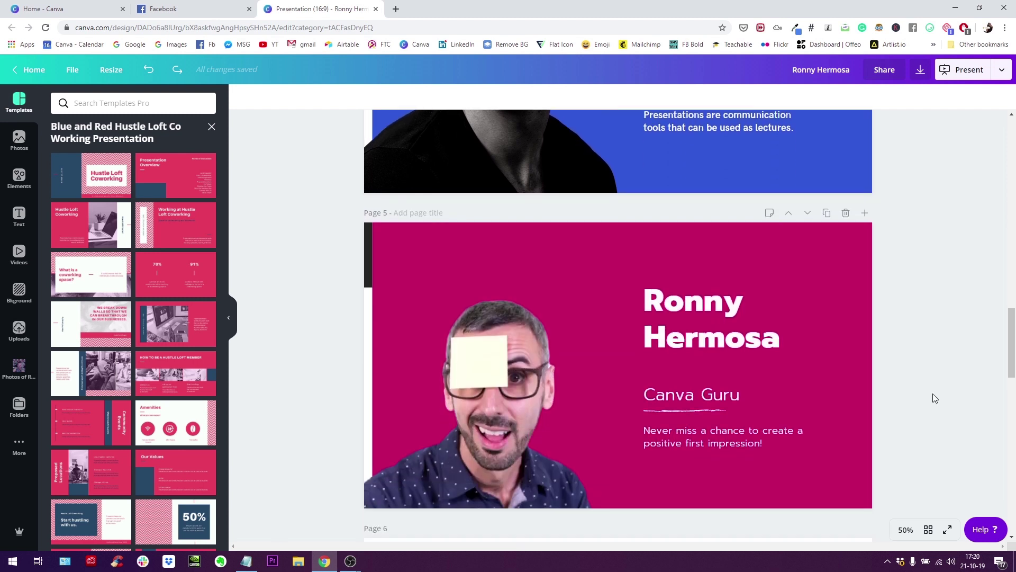
pyautogui.scroll(3, 938, 392)
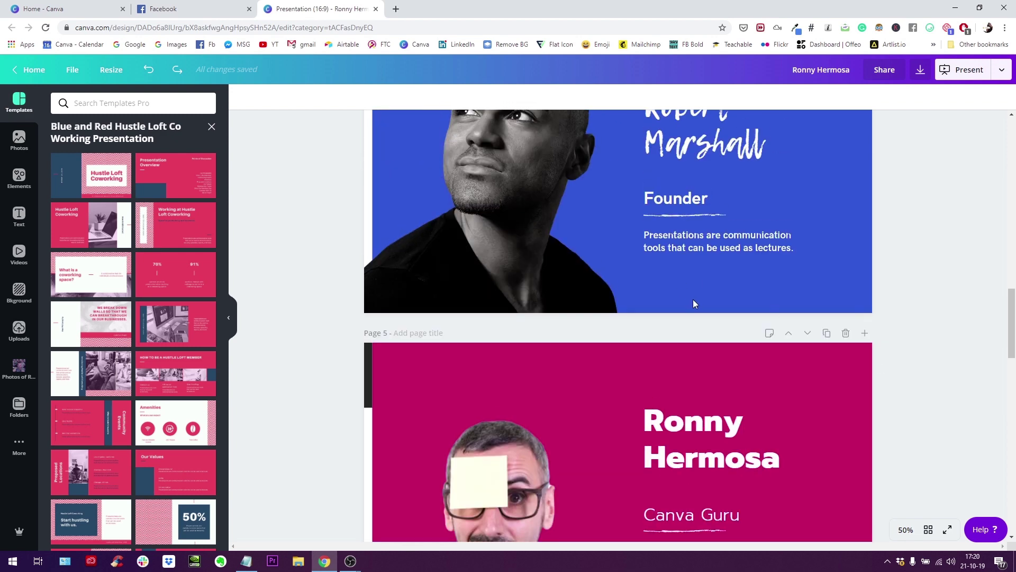
pyautogui.scroll(2, 695, 304)
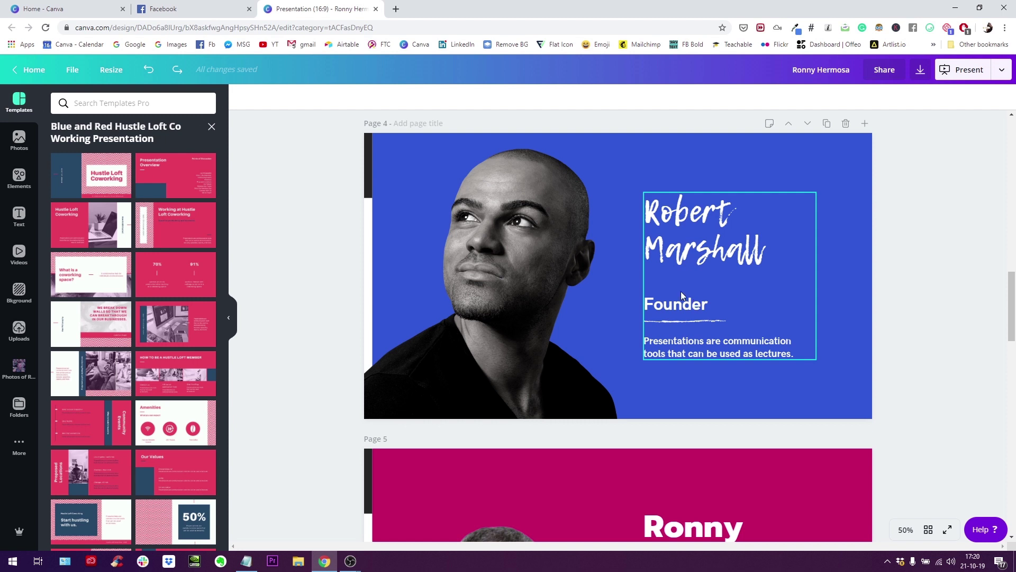
pyautogui.scroll(1, 429, 234)
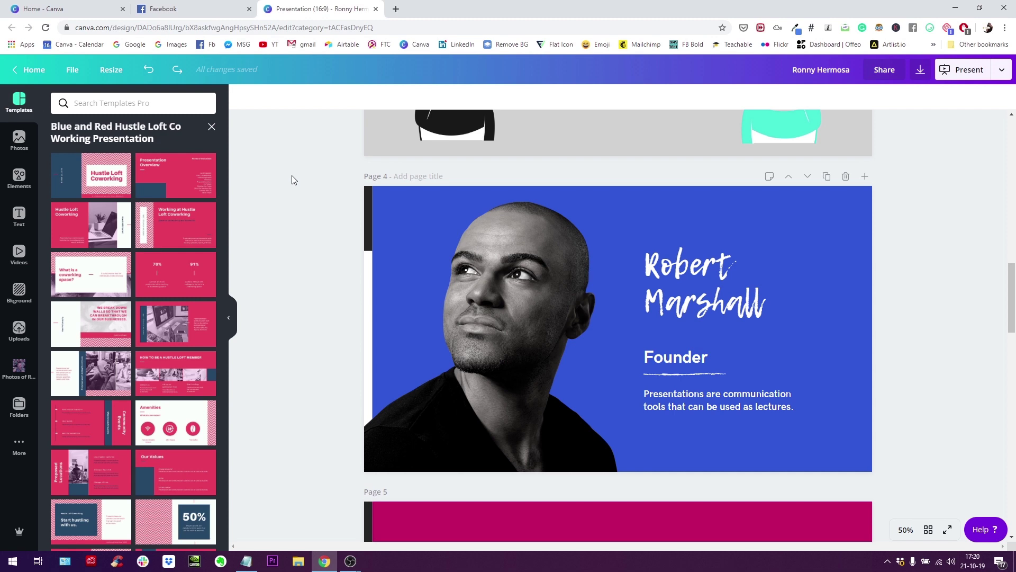
pyautogui.scroll(-6, 292, 189)
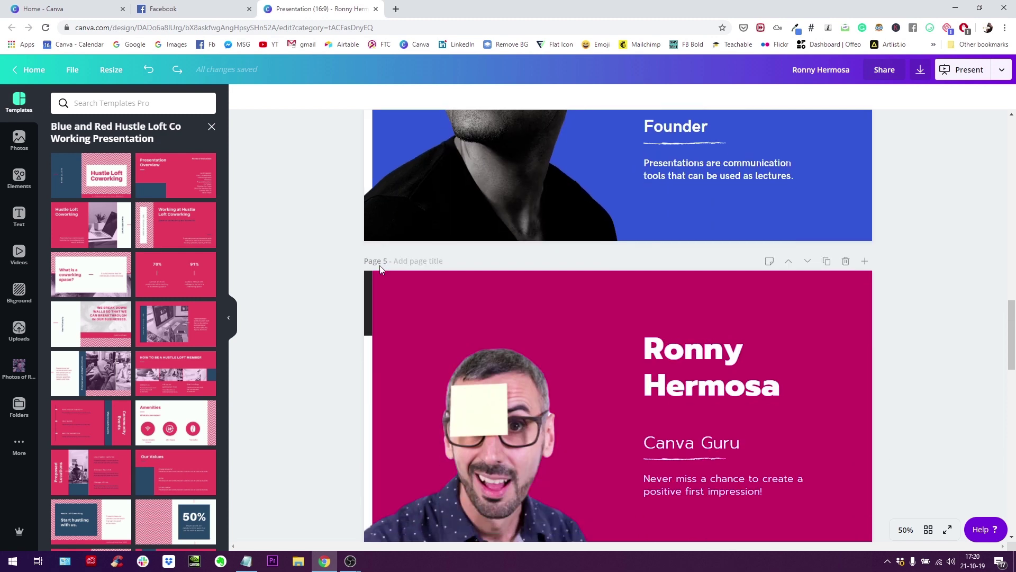
pyautogui.scroll(3, 719, 342)
pyautogui.scroll(2, 719, 342)
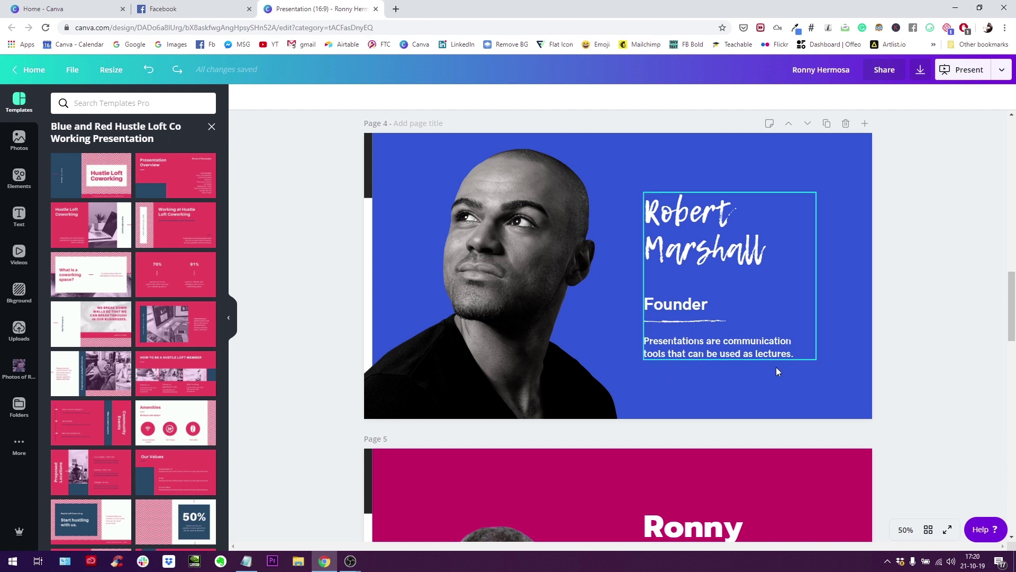
pyautogui.scroll(-4, 776, 368)
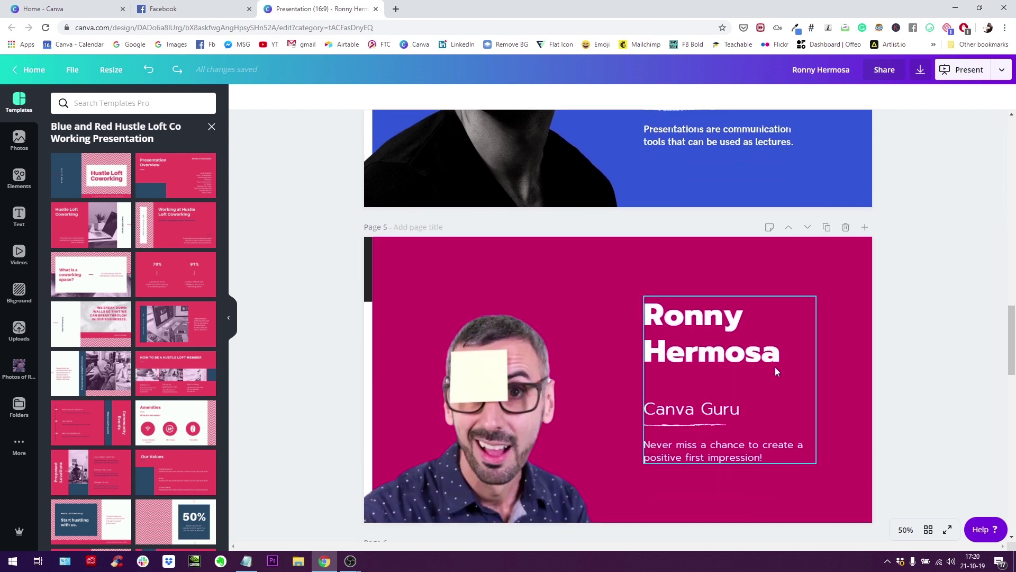
pyautogui.scroll(-1, 691, 388)
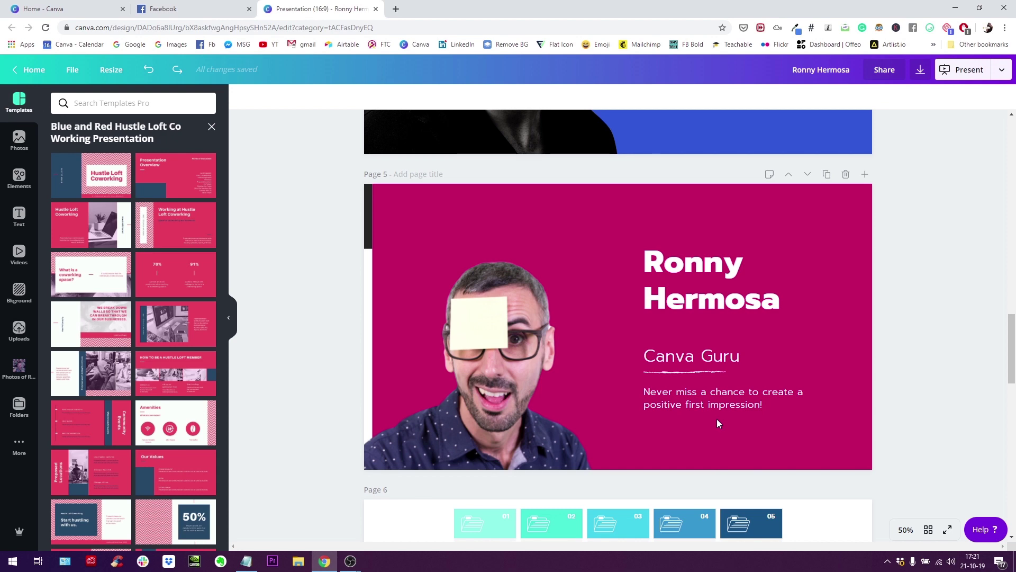
pyautogui.scroll(3, 941, 313)
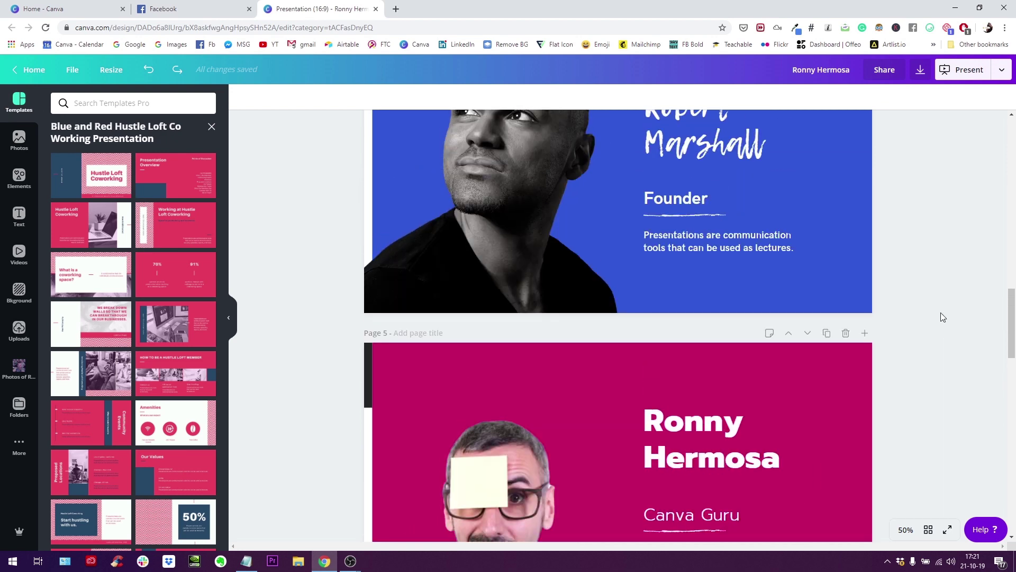
pyautogui.scroll(-3, 940, 314)
pyautogui.scroll(5, 941, 314)
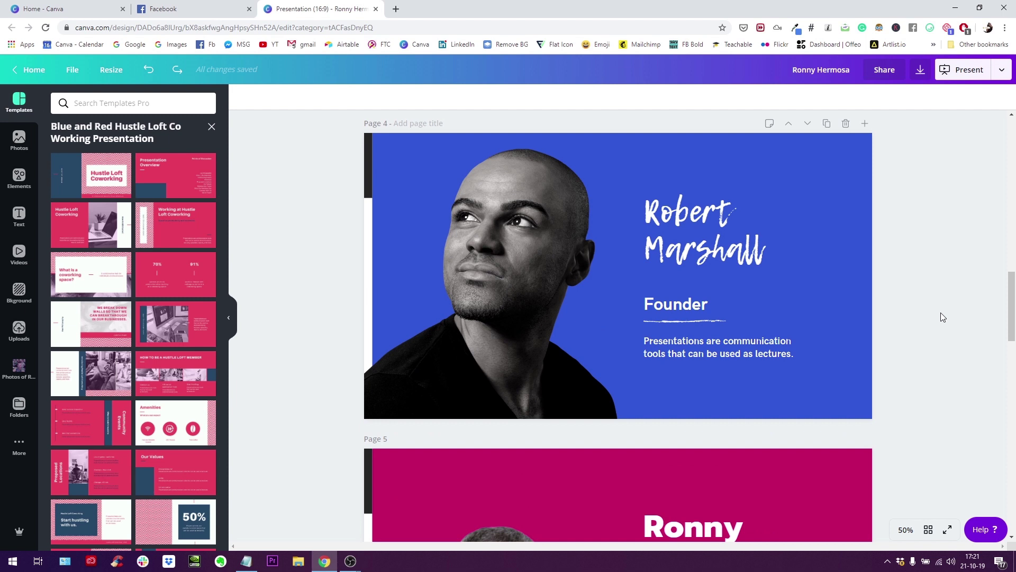
pyautogui.scroll(-5, 939, 317)
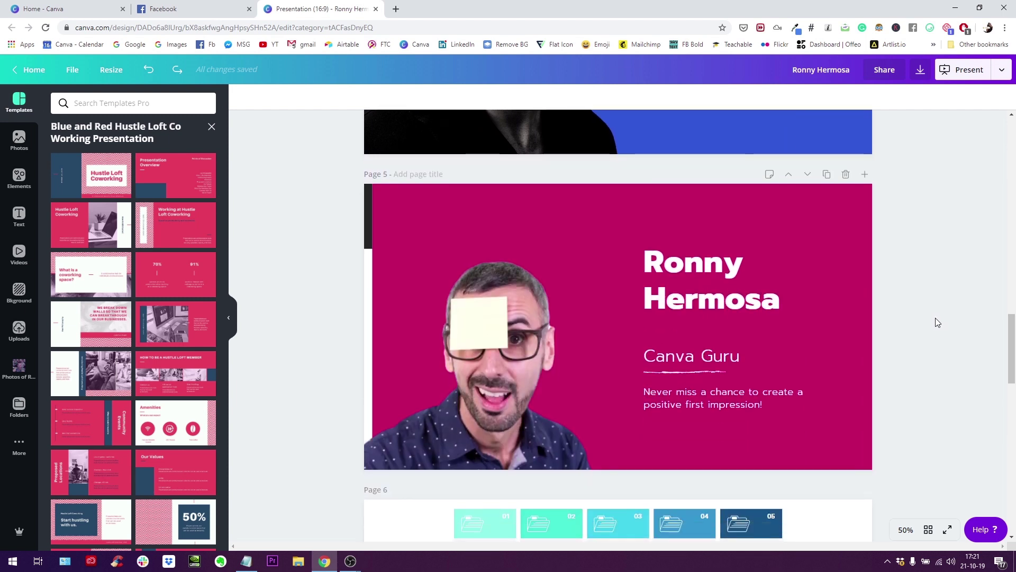
pyautogui.scroll(2, 931, 321)
pyautogui.click(688, 472)
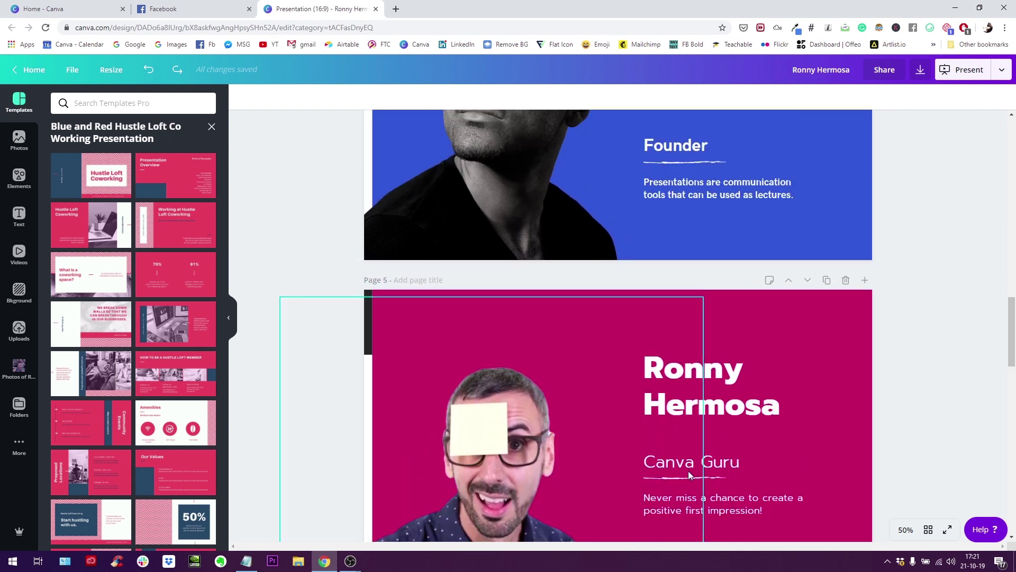
pyautogui.click(731, 465)
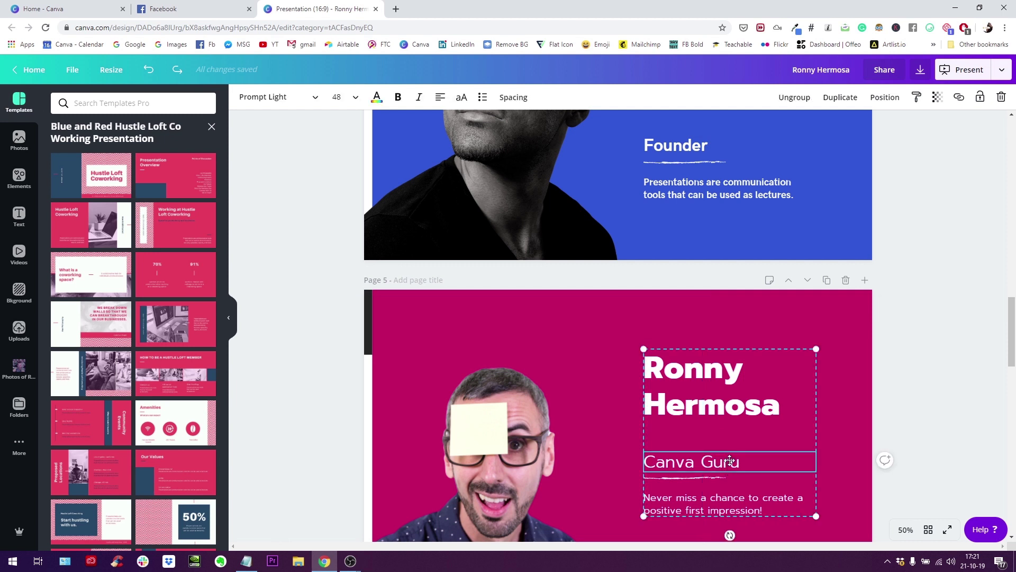
pyautogui.click(752, 180)
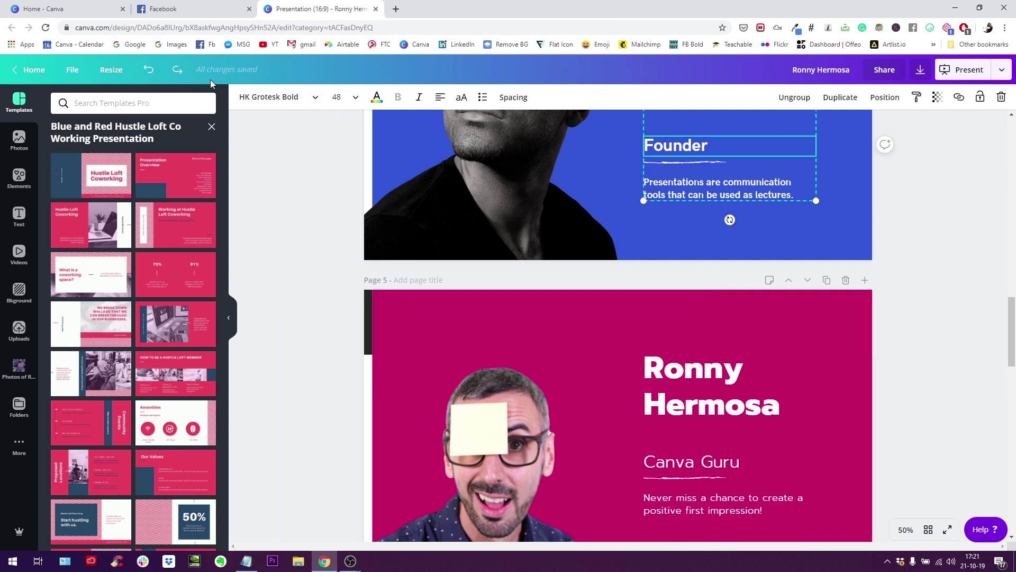
pyautogui.scroll(3, 953, 377)
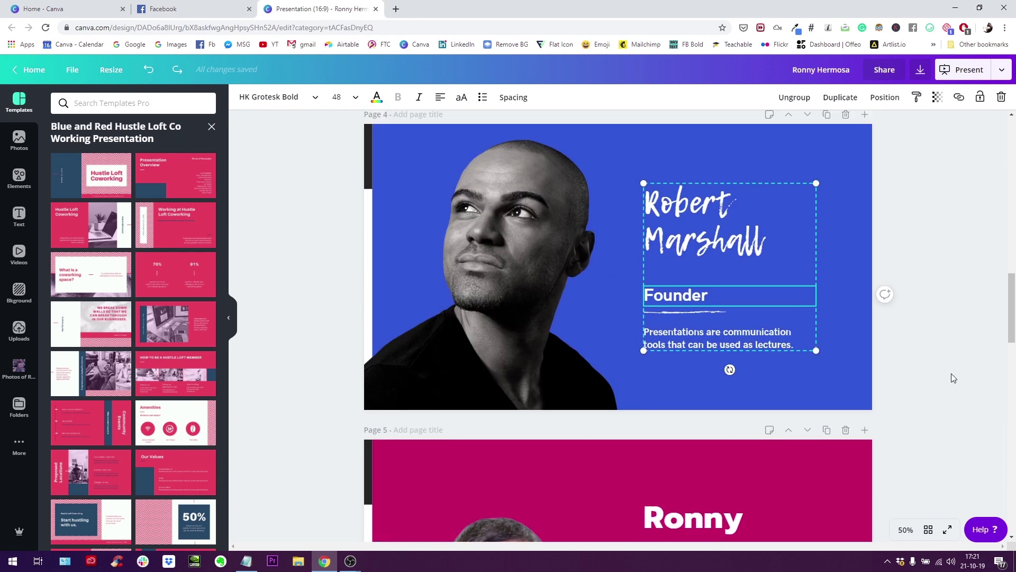
pyautogui.click(708, 229)
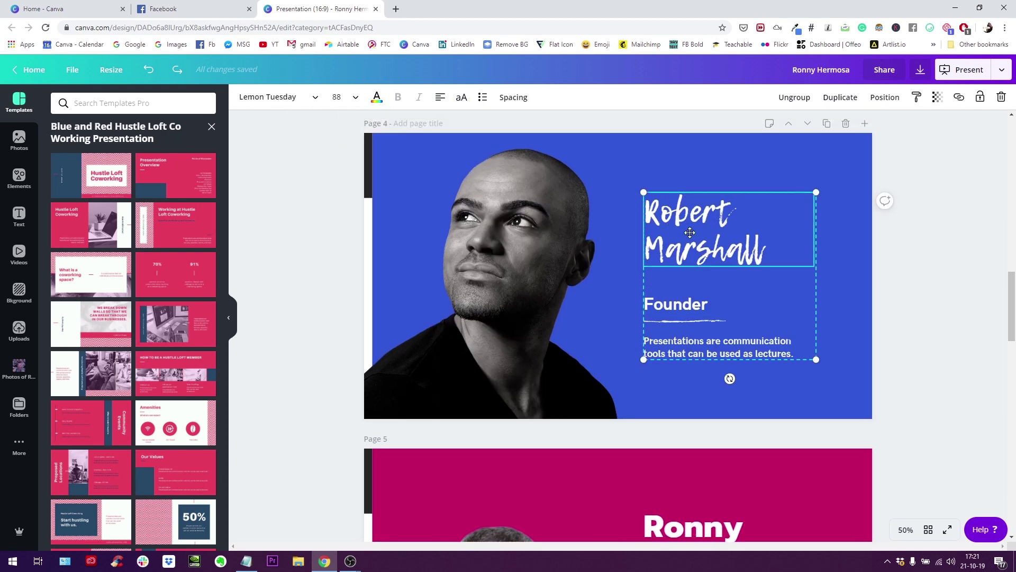
pyautogui.scroll(-3, 738, 377)
pyautogui.click(738, 377)
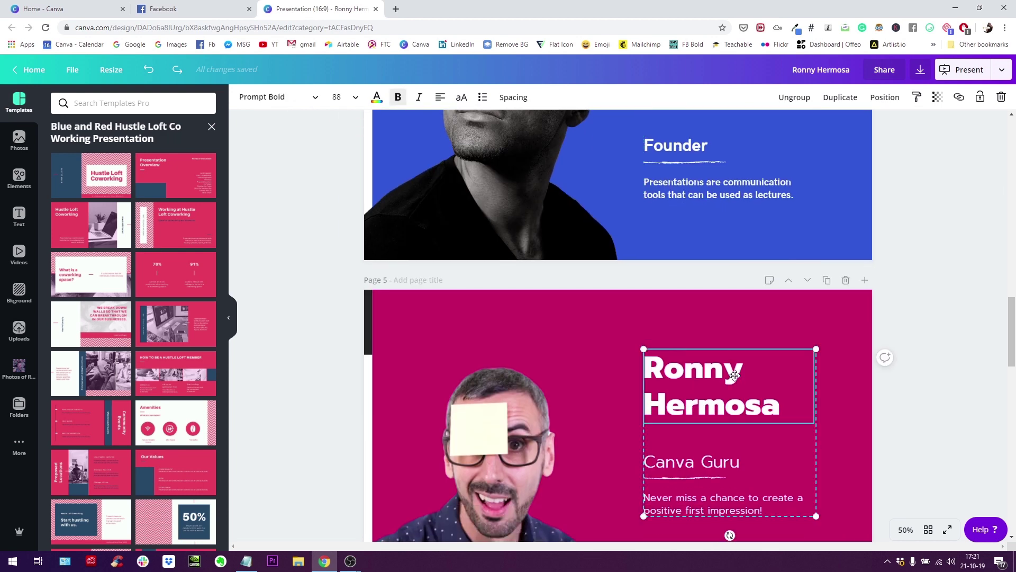
pyautogui.click(933, 315)
pyautogui.scroll(4, 933, 316)
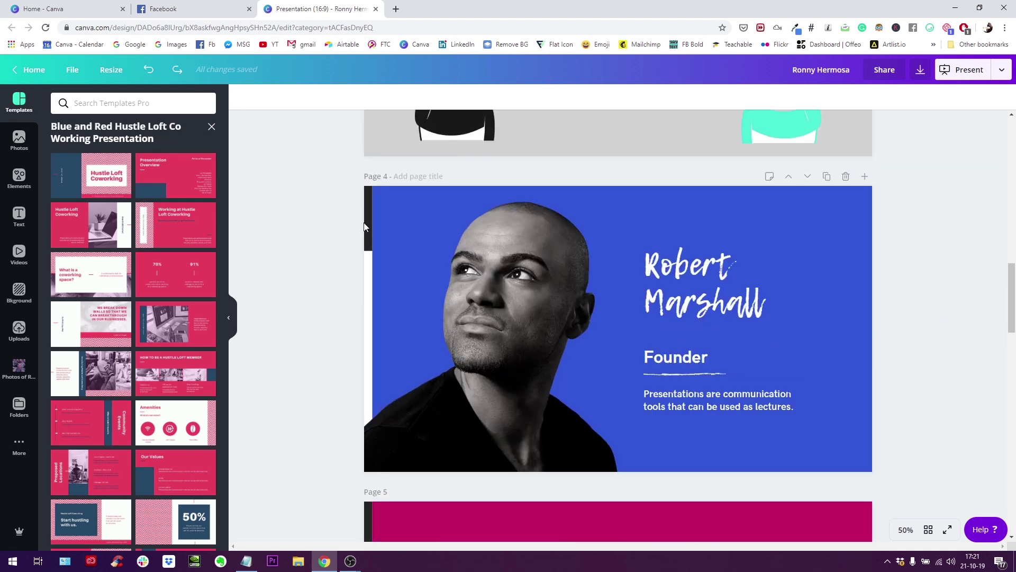
# - At 25% zoom, copy the style of all page 4 elements and apply it across page 5
pyautogui.moveTo(285, 172); pyautogui.dragTo(905, 478)
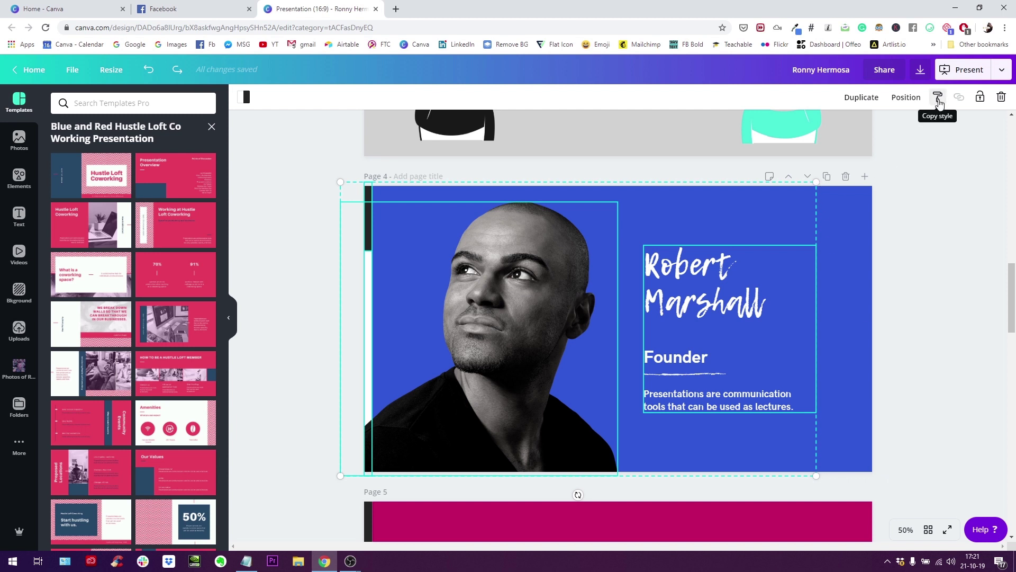
pyautogui.click(906, 530)
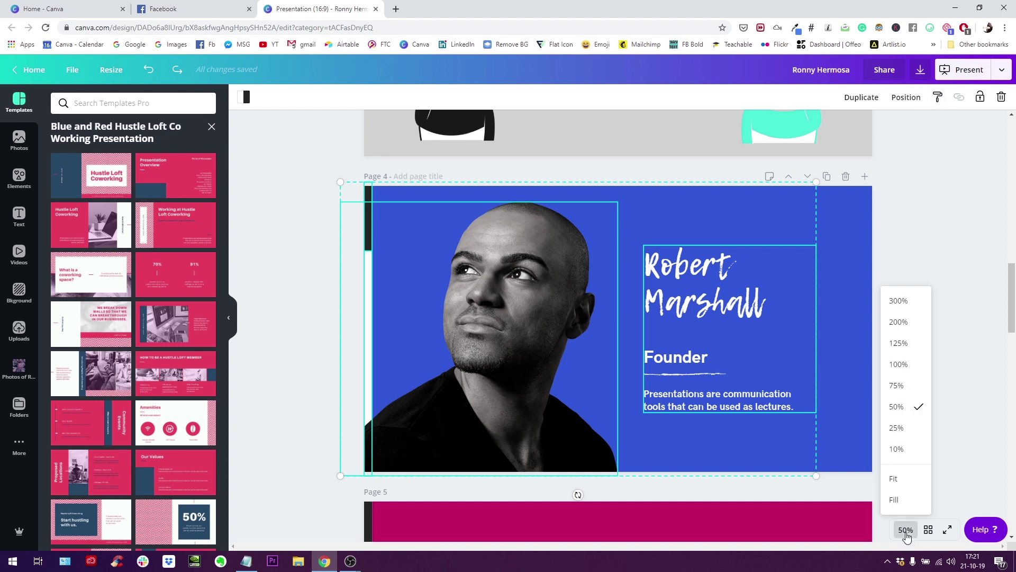
pyautogui.click(898, 427)
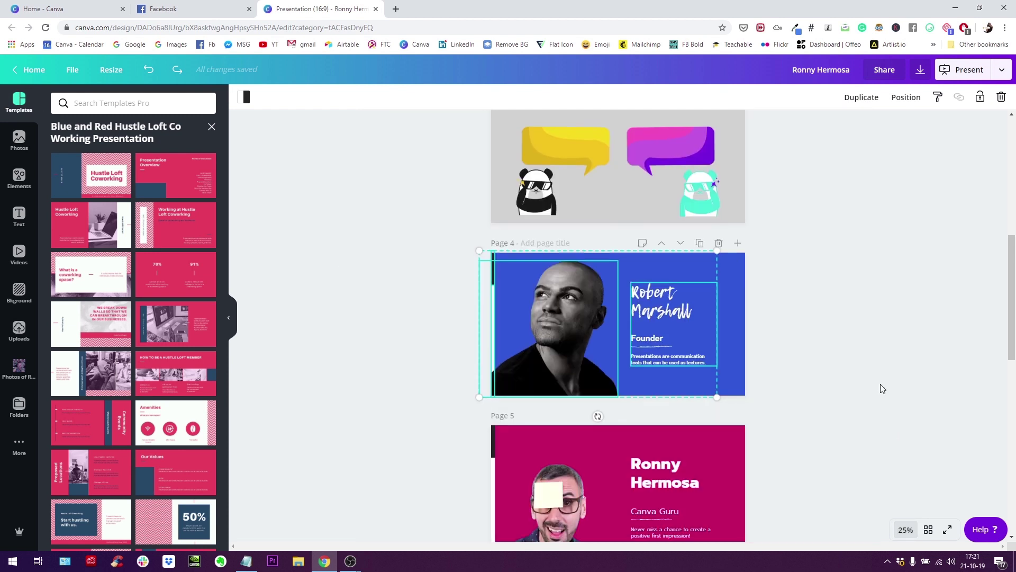
pyautogui.scroll(-1, 880, 389)
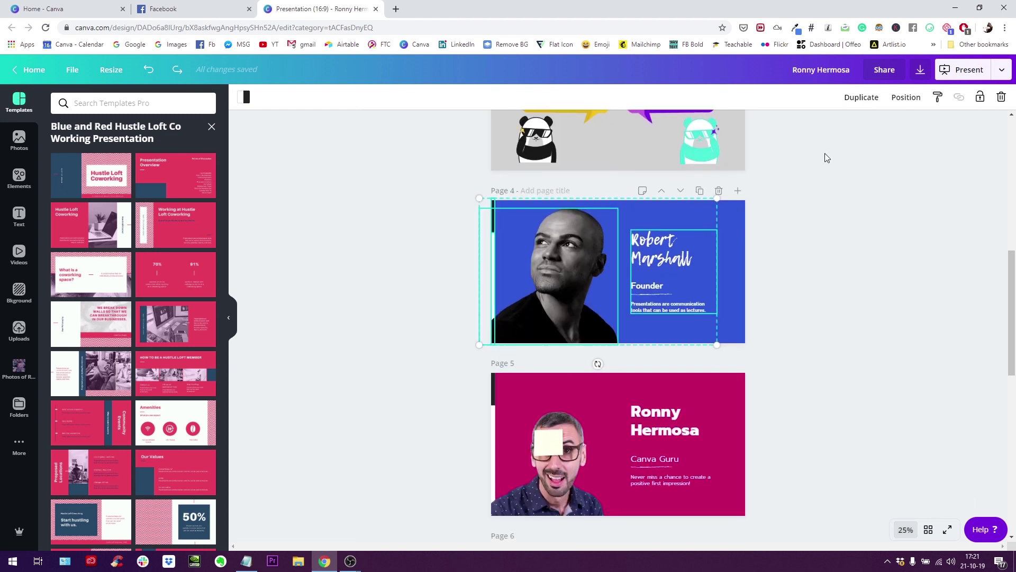
pyautogui.click(938, 97)
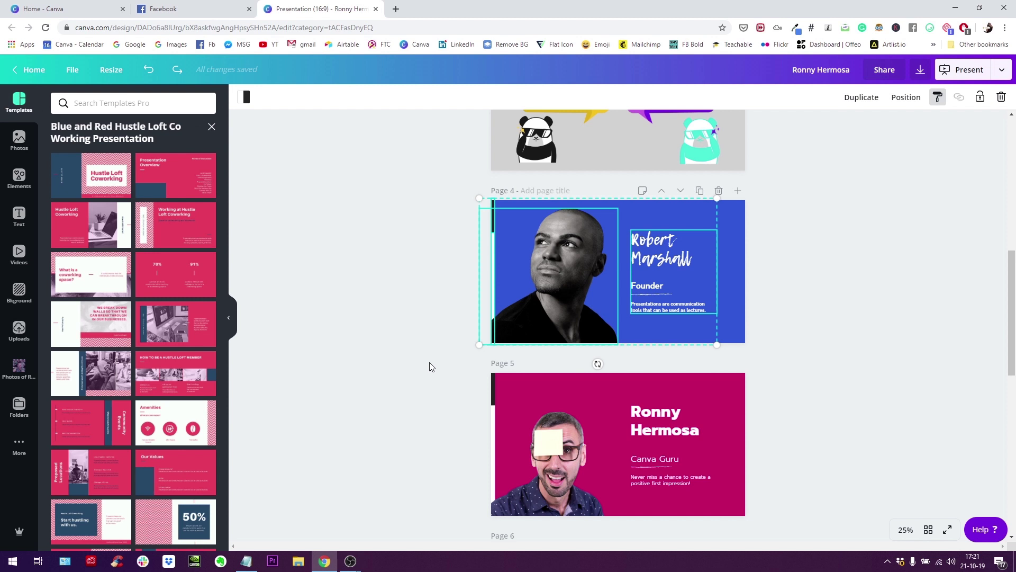
pyautogui.moveTo(447, 371); pyautogui.dragTo(789, 528)
# - Return the zoom to 50% and compare Robert's page 4 photo with the page 5 photo
pyautogui.click(813, 461)
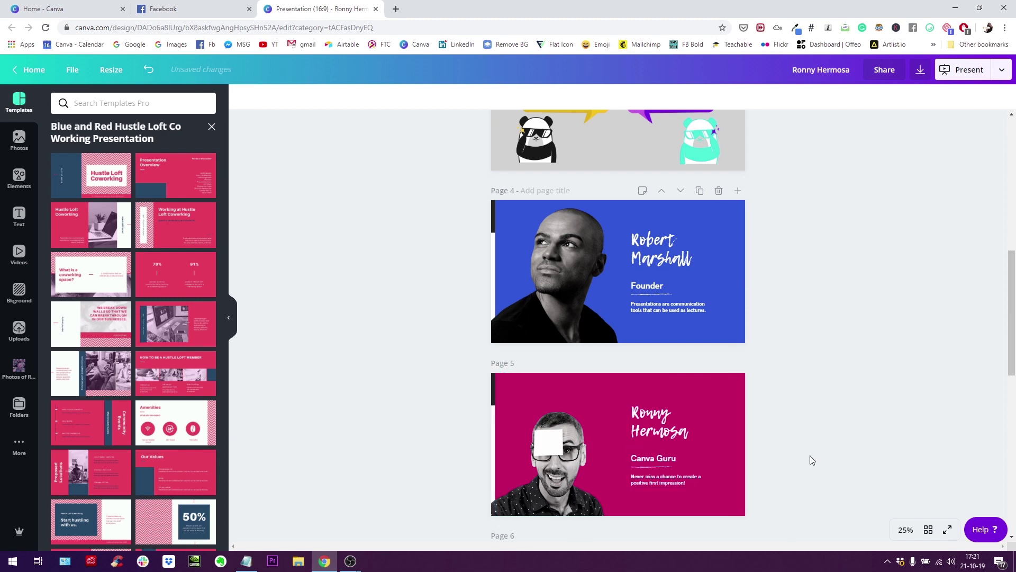
pyautogui.scroll(-1, 813, 460)
pyautogui.click(906, 529)
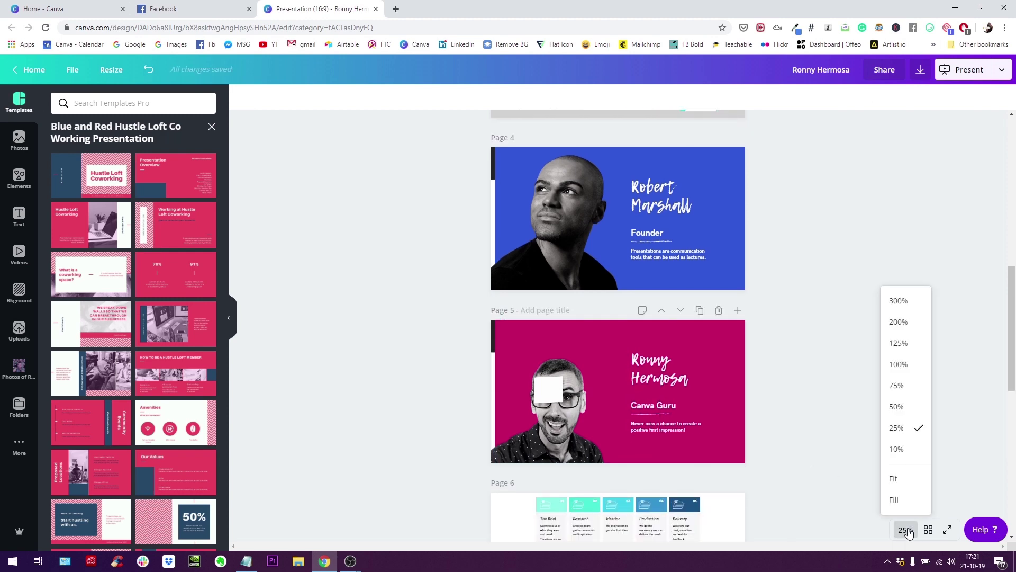
pyautogui.click(897, 406)
pyautogui.scroll(3, 906, 403)
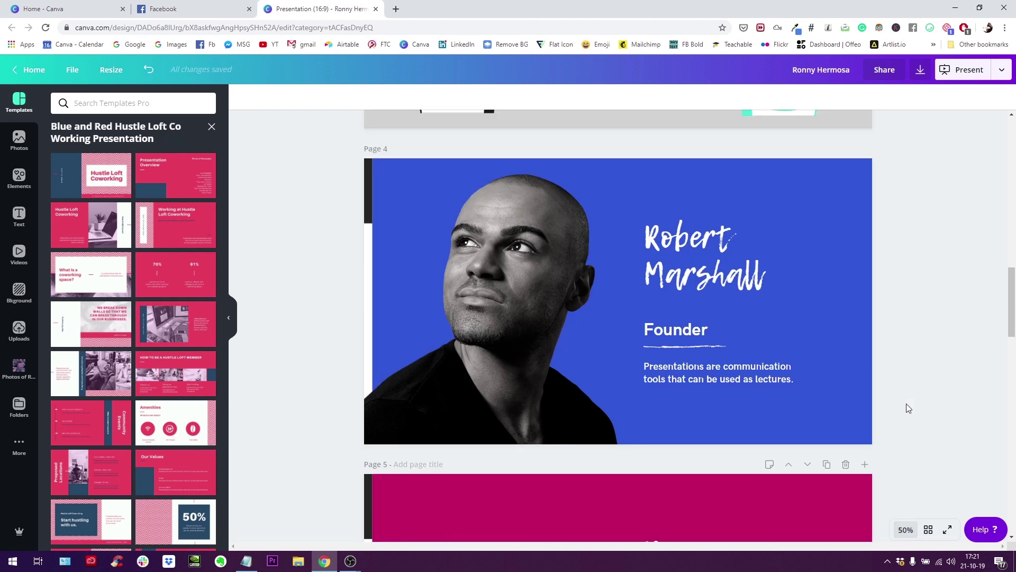
pyautogui.click(522, 256)
pyautogui.scroll(-3, 529, 370)
pyautogui.click(535, 435)
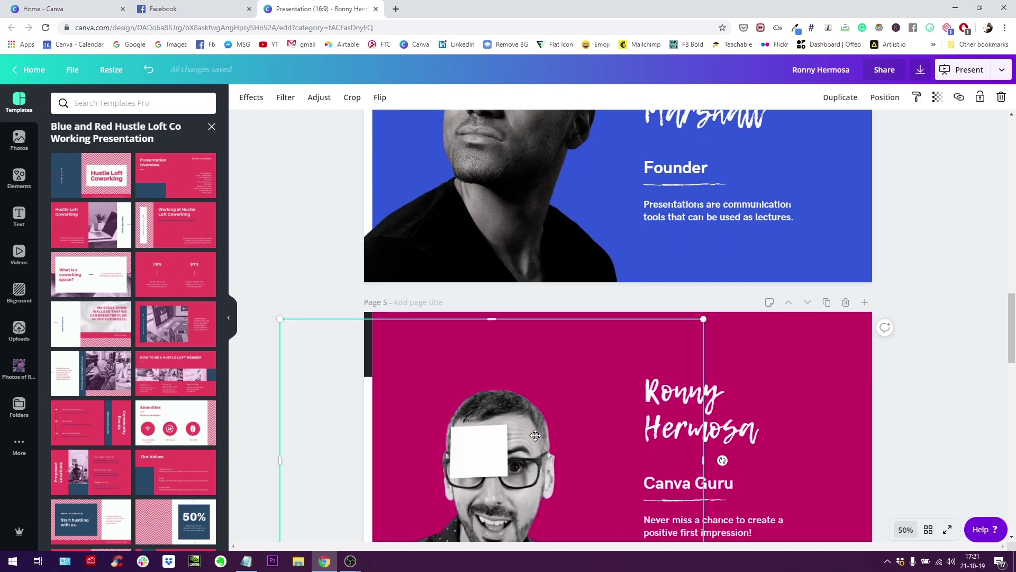
# - Undo and redo the style copy on page 5 to compare before and after
pyautogui.click(147, 73)
pyautogui.scroll(-1, 352, 200)
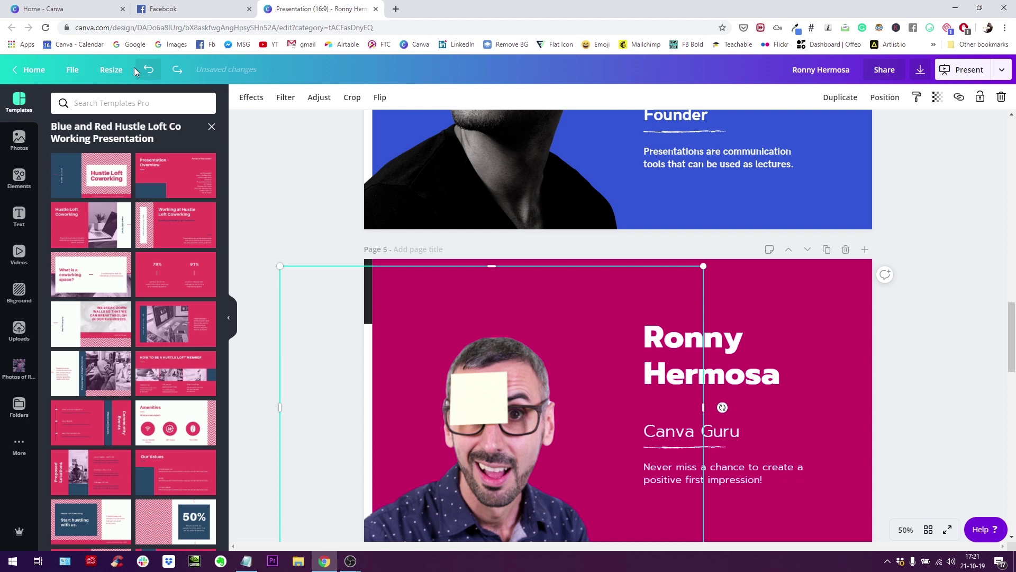
pyautogui.click(177, 77)
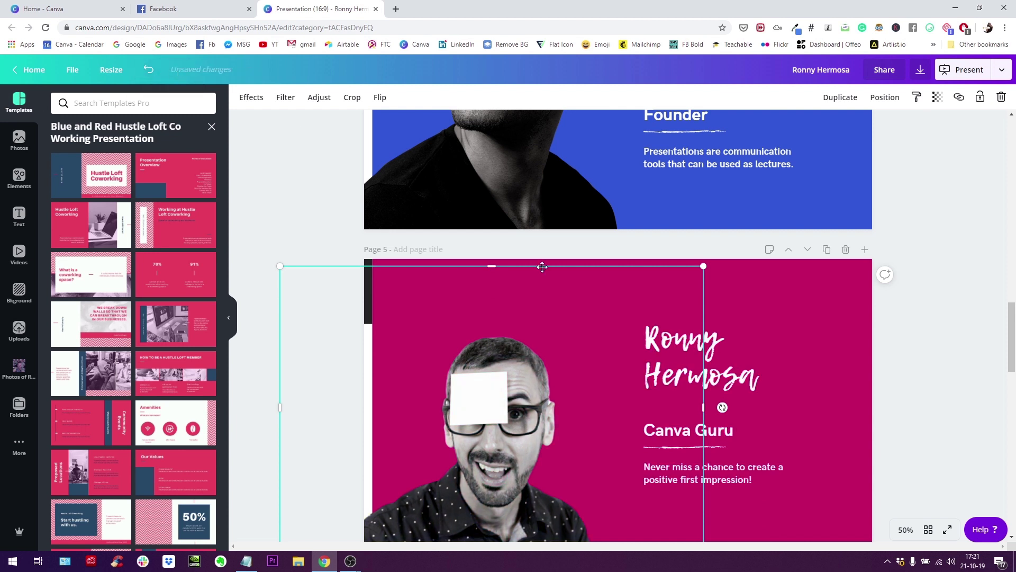
pyautogui.scroll(2, 170, 74)
pyautogui.click(148, 76)
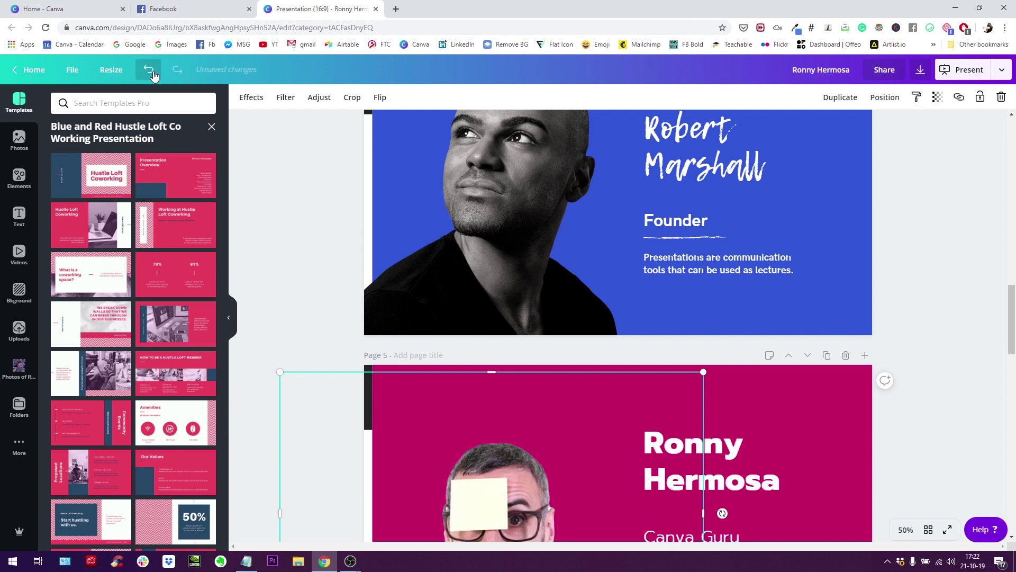
pyautogui.scroll(1, 770, 226)
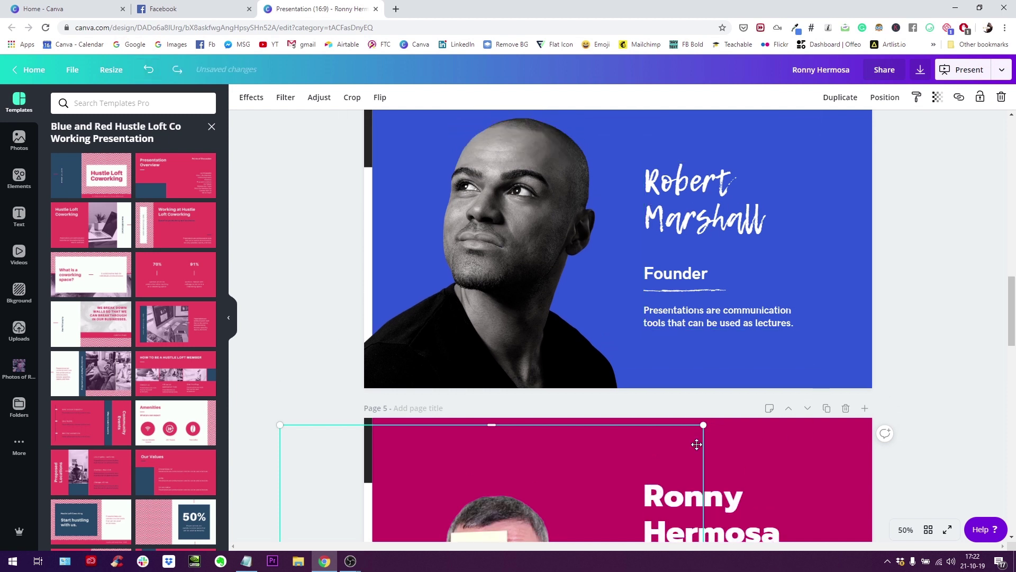
pyautogui.scroll(-2, 704, 194)
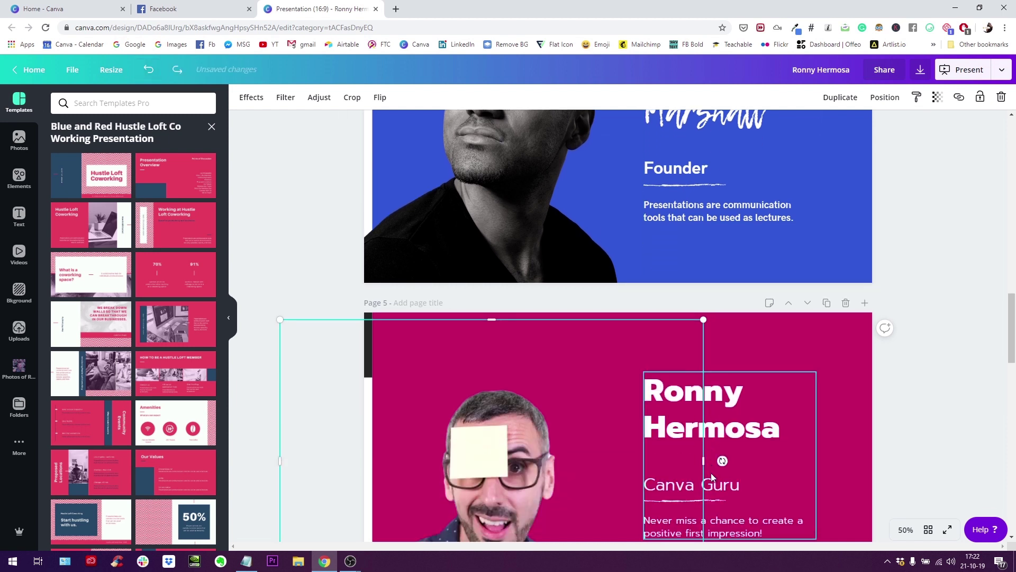
# - Redo to restore page 5's script-font name and white sticky note, then clear the selection
pyautogui.click(178, 71)
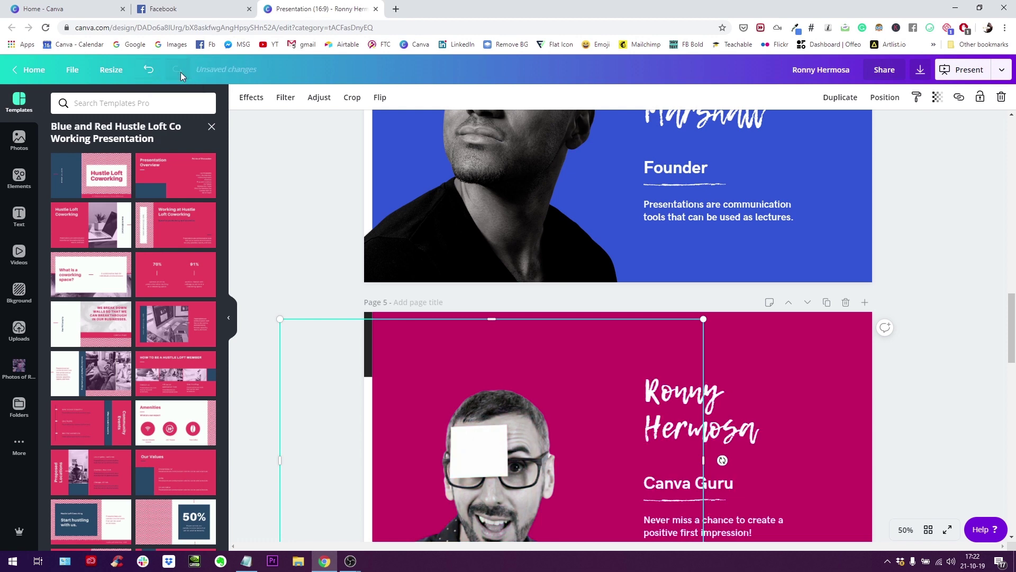
pyautogui.scroll(-3, 734, 300)
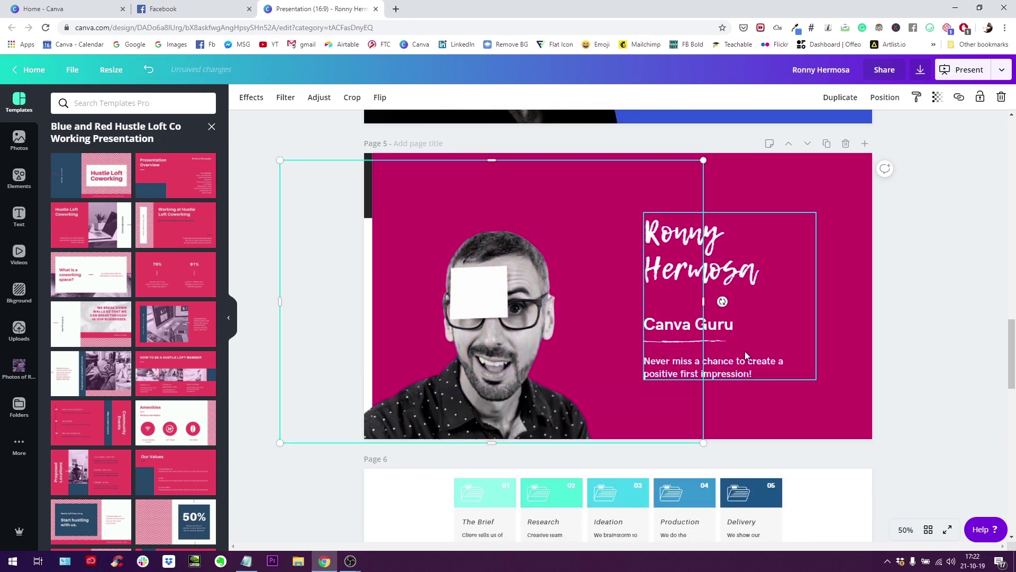
pyautogui.scroll(7, 745, 351)
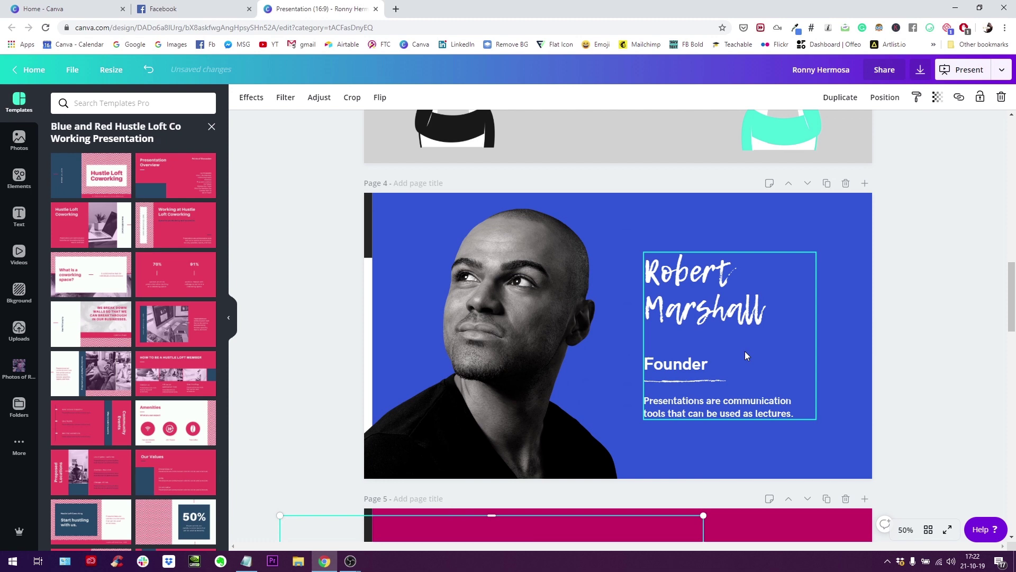
pyautogui.scroll(-2, 812, 338)
pyautogui.scroll(-1, 814, 343)
pyautogui.click(925, 353)
pyautogui.scroll(-6, 925, 355)
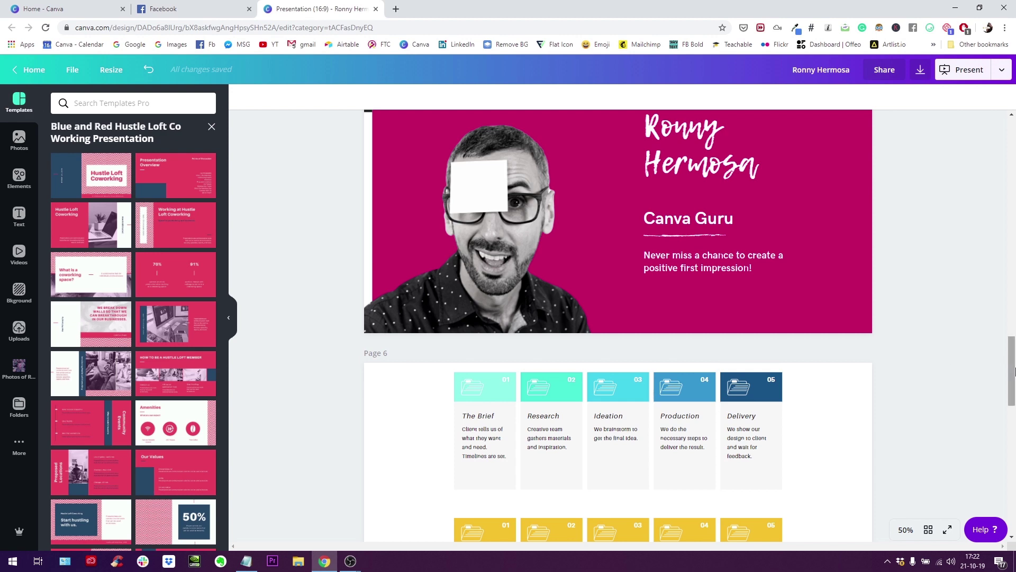
# - Scroll to Page 6 and test selecting the top-row process cards and the teal 02 header block
pyautogui.moveTo(1013, 367); pyautogui.dragTo(1015, 388)
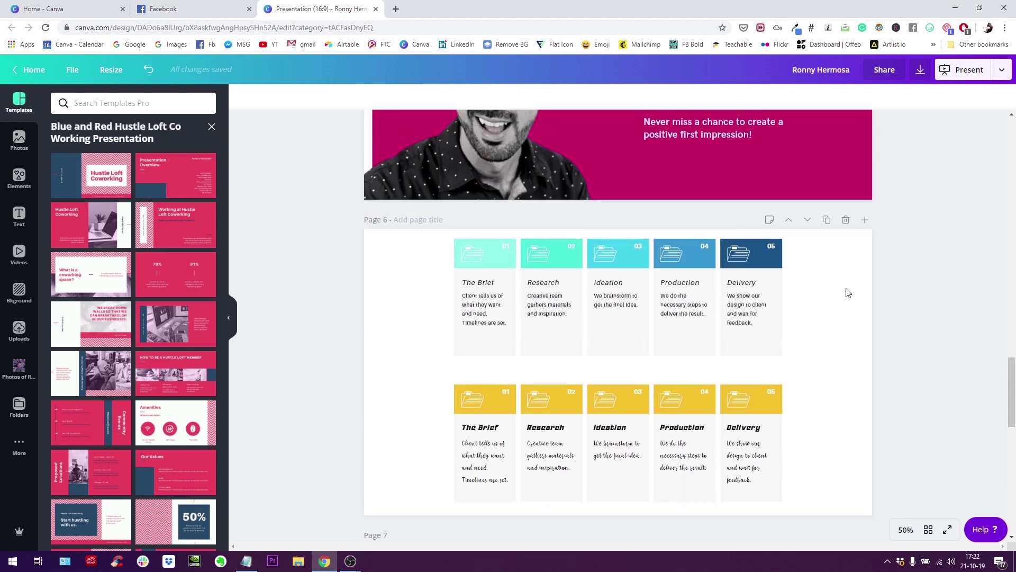
pyautogui.moveTo(401, 251); pyautogui.dragTo(809, 366)
pyautogui.click(831, 347)
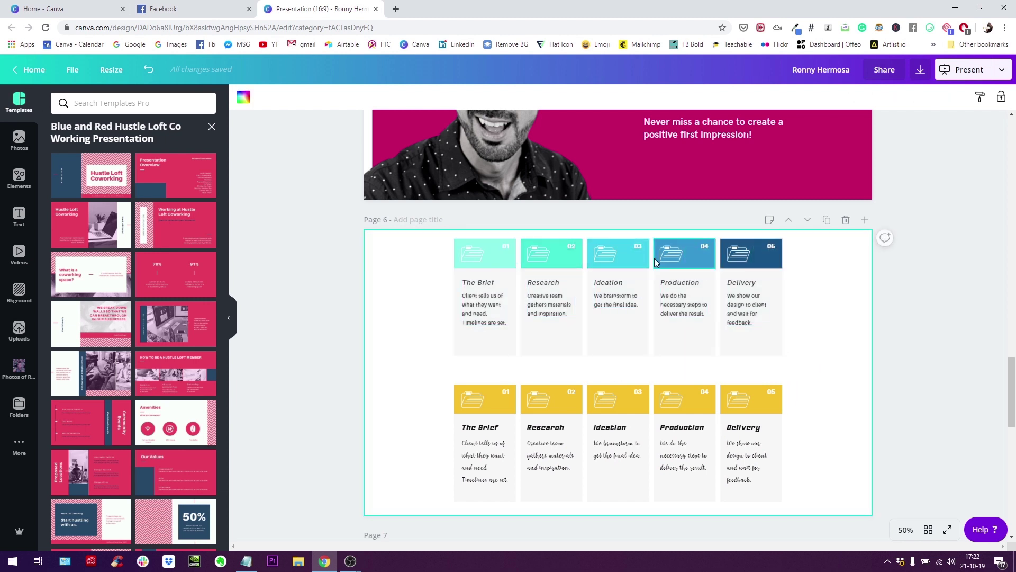
pyautogui.click(468, 258)
pyautogui.click(579, 246)
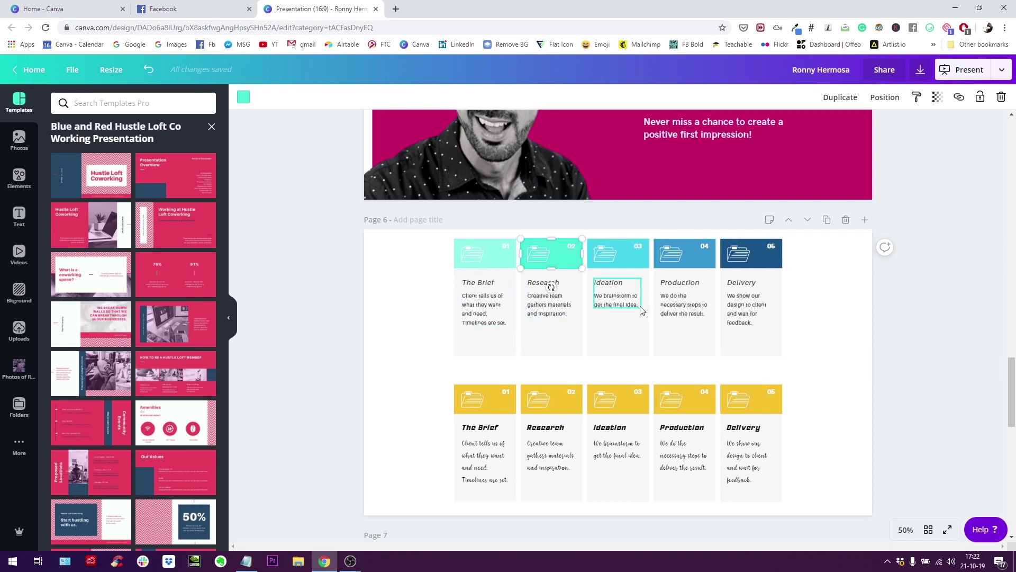
pyautogui.click(432, 299)
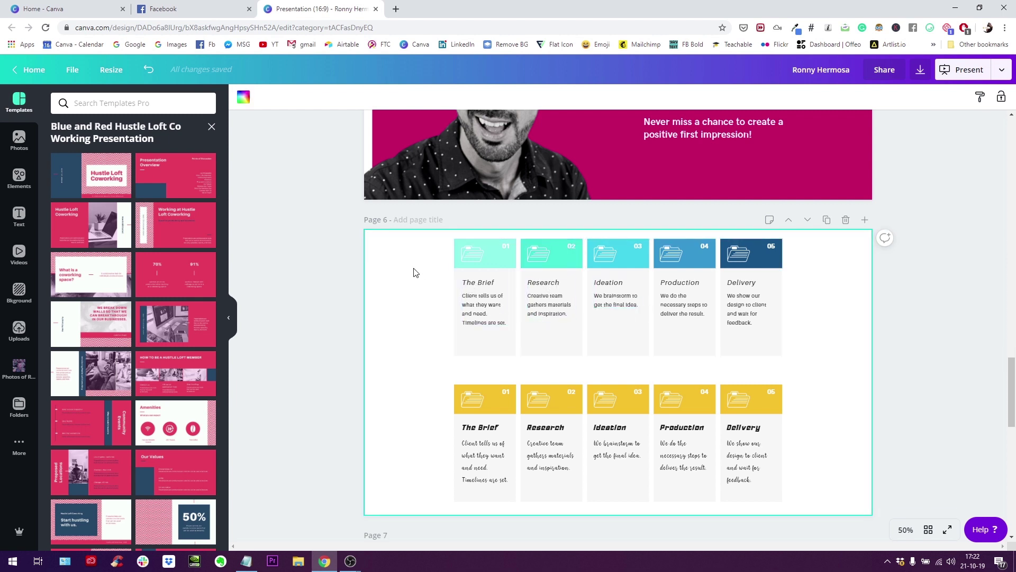
pyautogui.scroll(1, 415, 272)
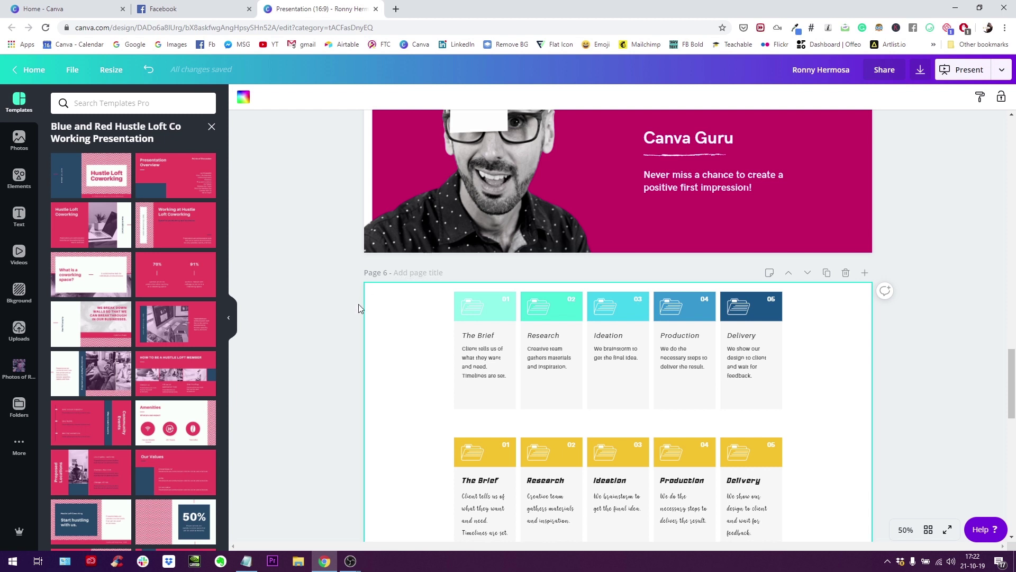
pyautogui.scroll(-1, 415, 420)
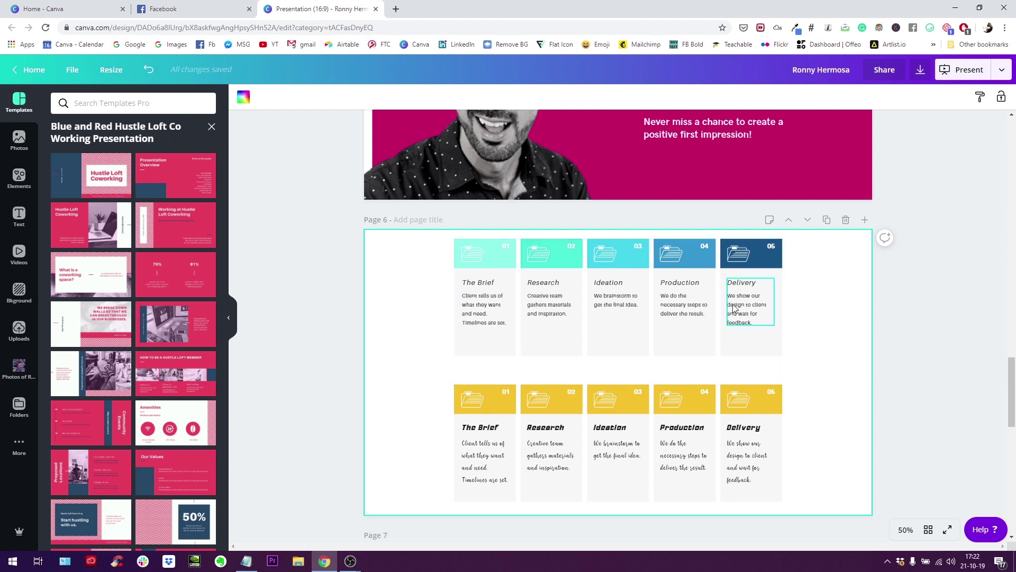
# - Copy the five top-row cards' style with Ctrl+Alt+C and apply it to the yellow bottom-row cards
pyautogui.moveTo(399, 247); pyautogui.dragTo(799, 370)
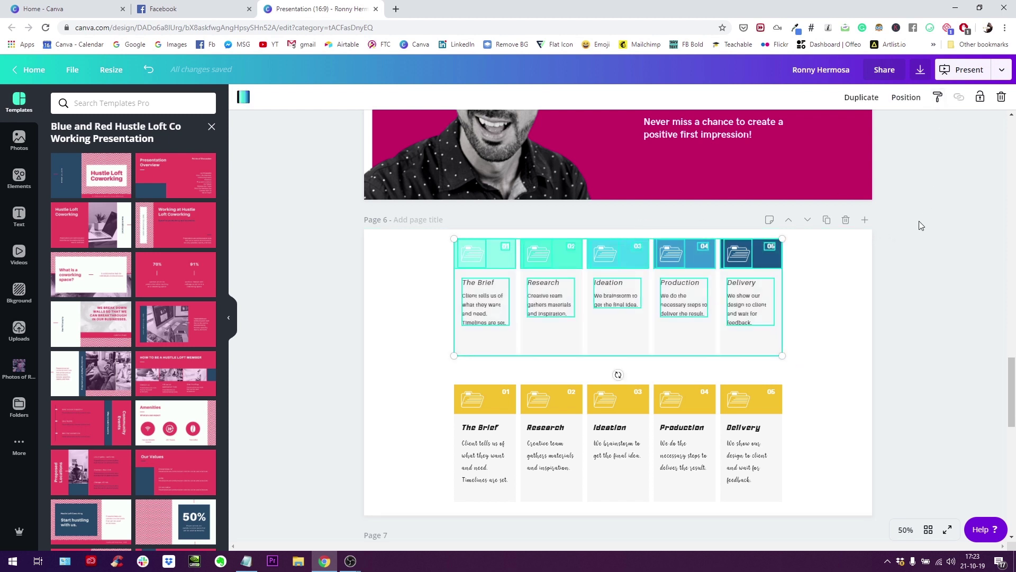
pyautogui.hotkey('ctrl', 'alt', 'c')
pyautogui.moveTo(419, 373); pyautogui.dragTo(812, 512)
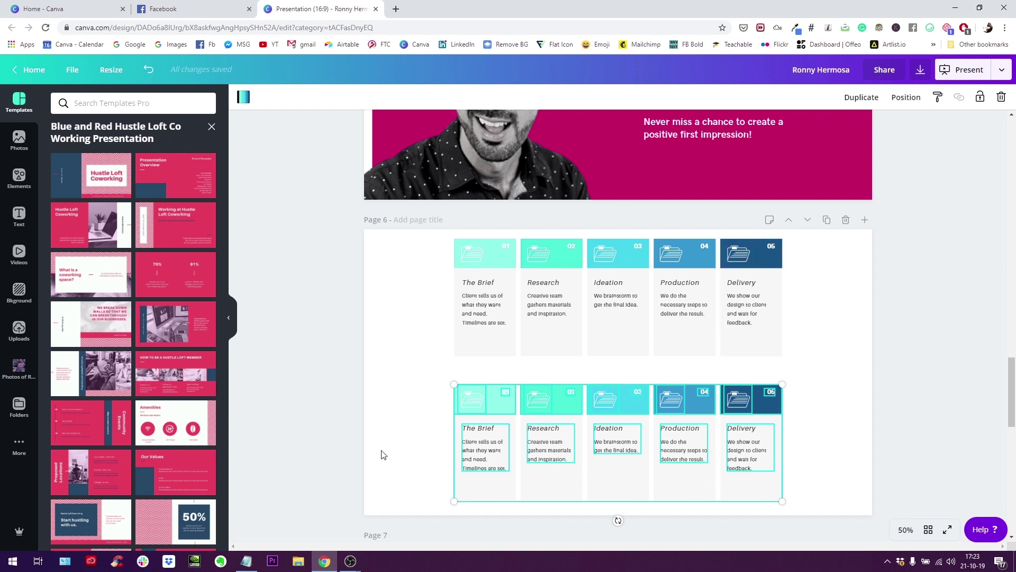
pyautogui.click(402, 447)
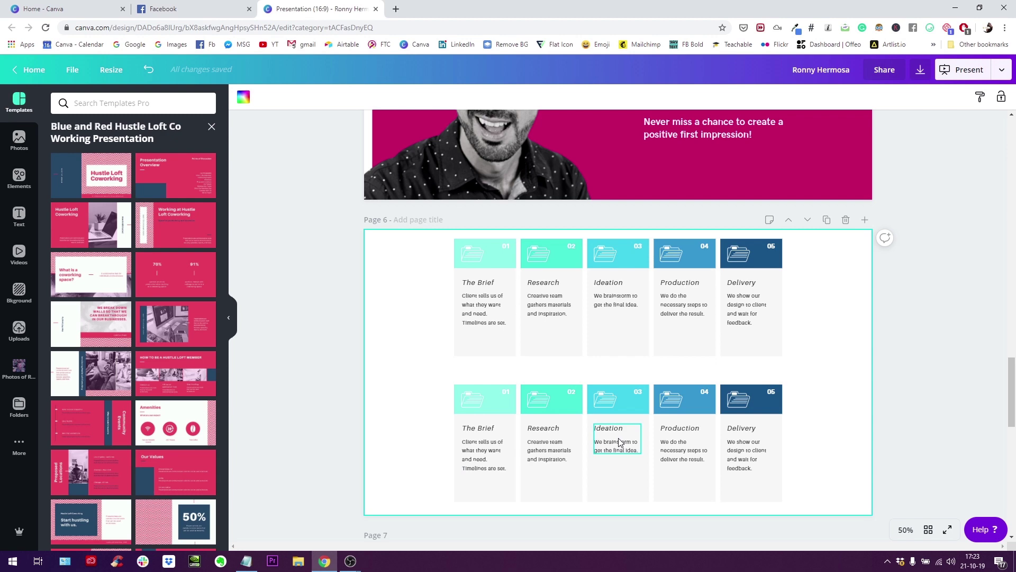
# - Scroll up to Page 1, then down through every restyled slide to the end
pyautogui.scroll(-8, 620, 442)
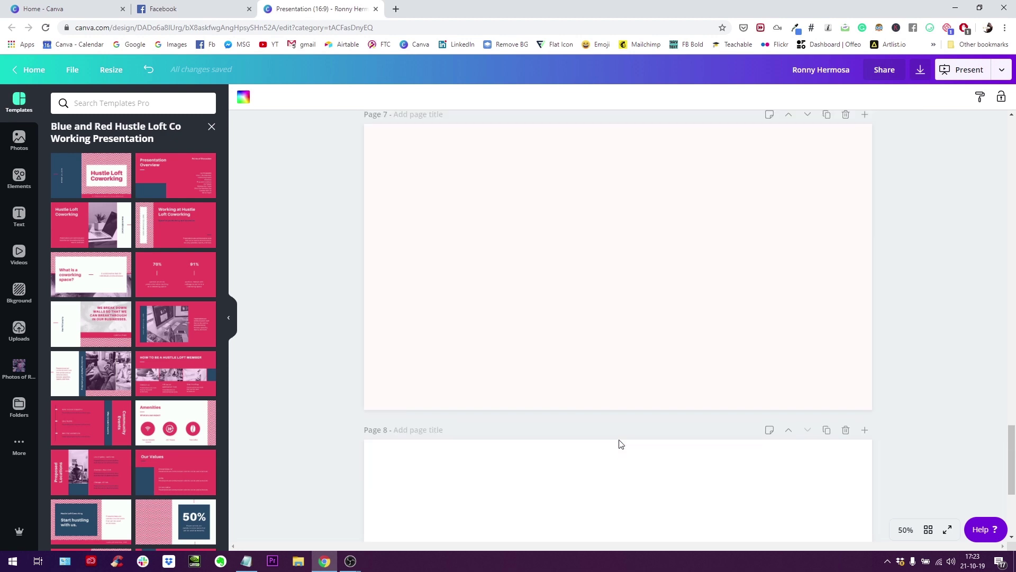
pyautogui.scroll(10, 620, 444)
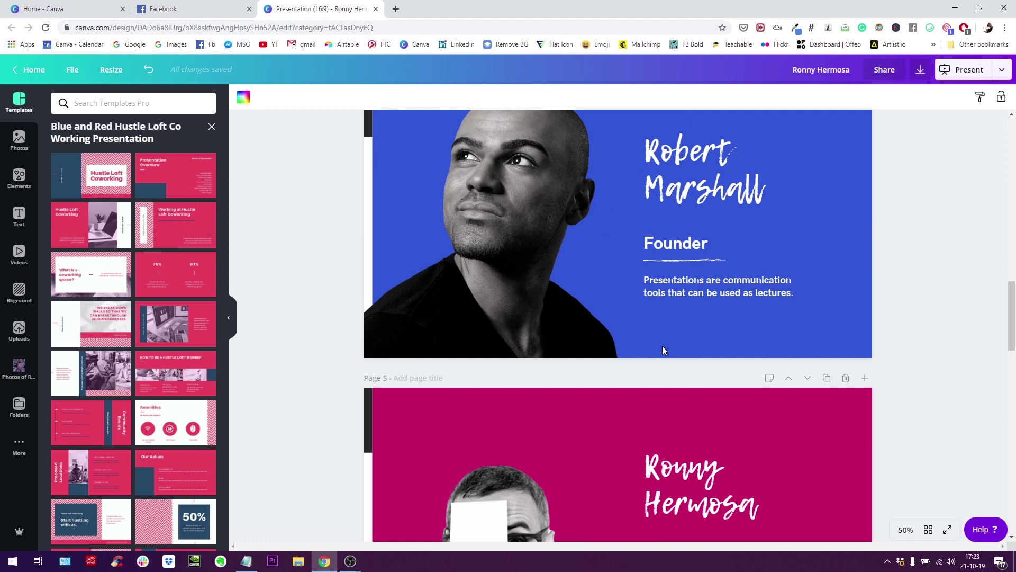
pyautogui.scroll(3, 664, 350)
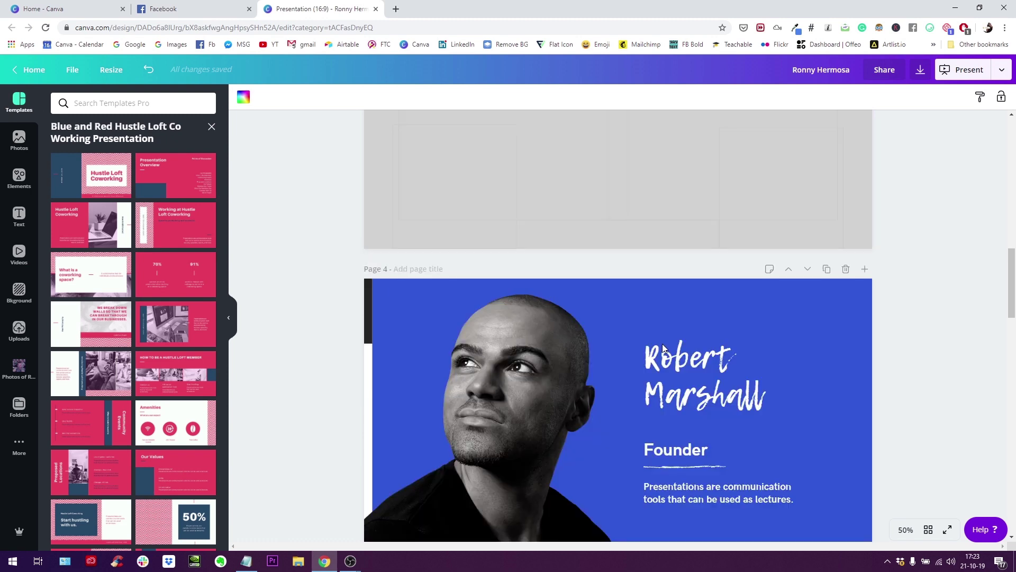
pyautogui.scroll(15, 987, 259)
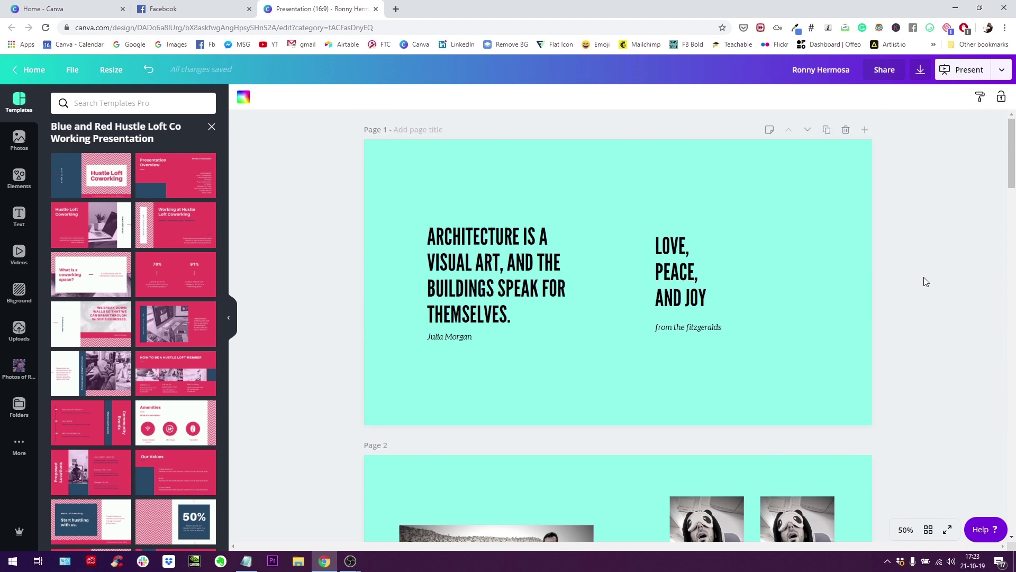
pyautogui.scroll(-1, 924, 279)
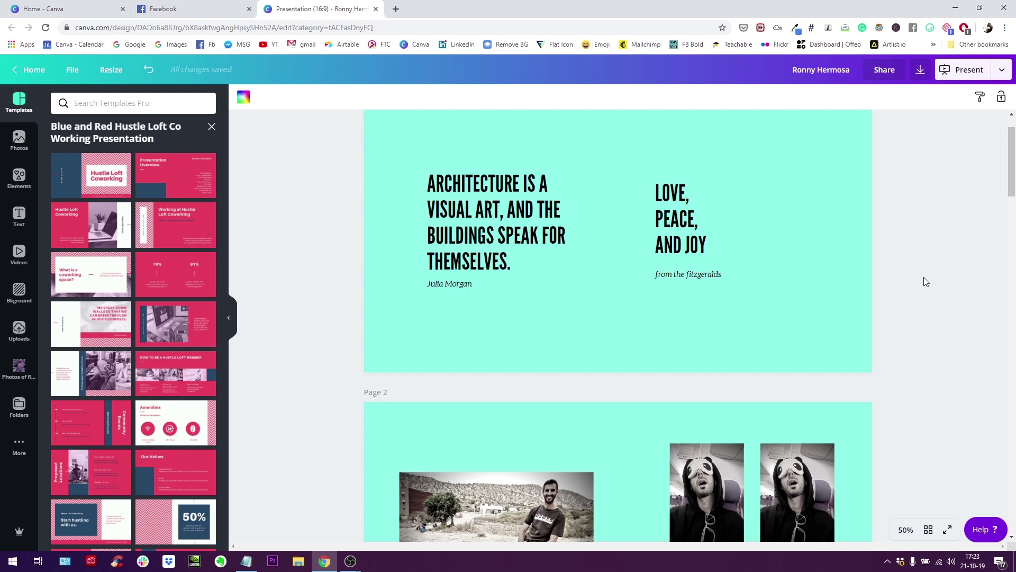
pyautogui.scroll(-4, 900, 307)
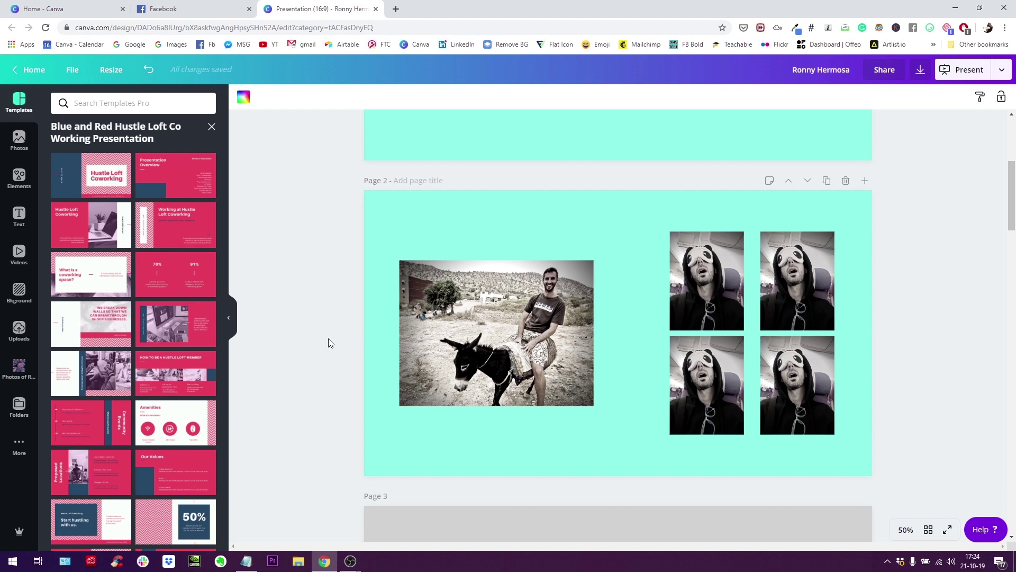
pyautogui.scroll(-2, 305, 337)
pyautogui.scroll(-3, 305, 333)
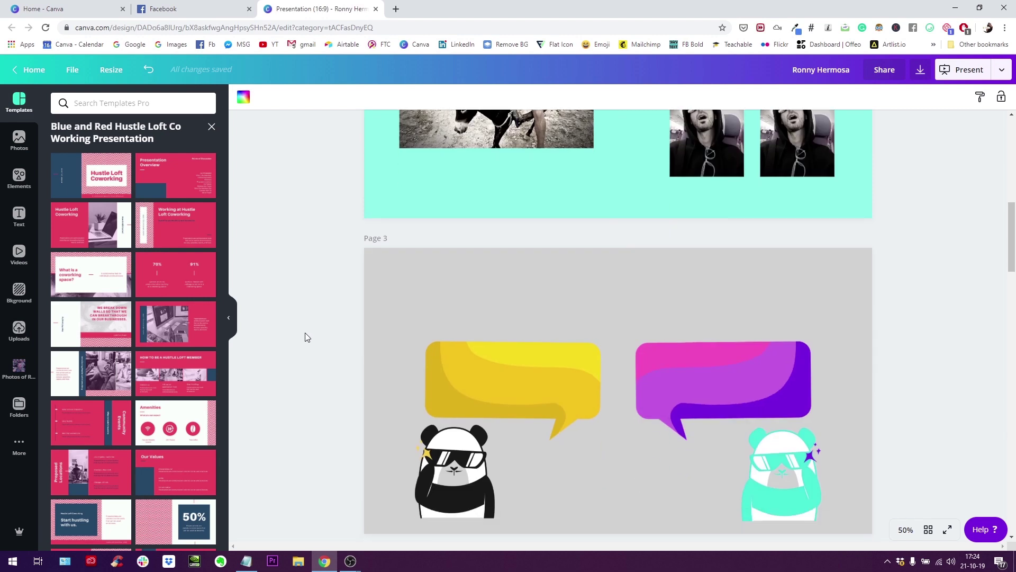
pyautogui.scroll(-8, 380, 327)
pyautogui.scroll(-1, 407, 340)
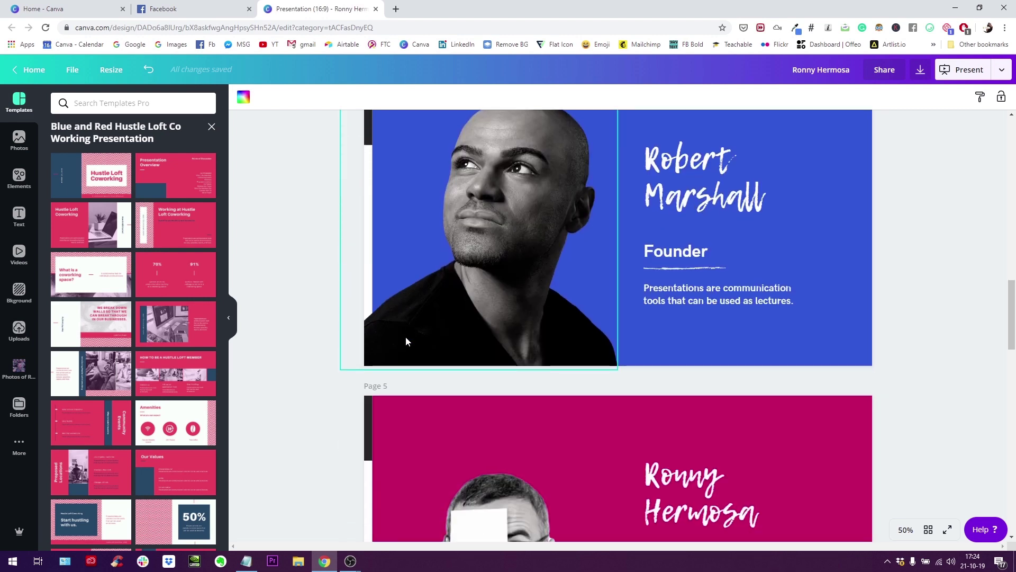
pyautogui.scroll(-10, 406, 342)
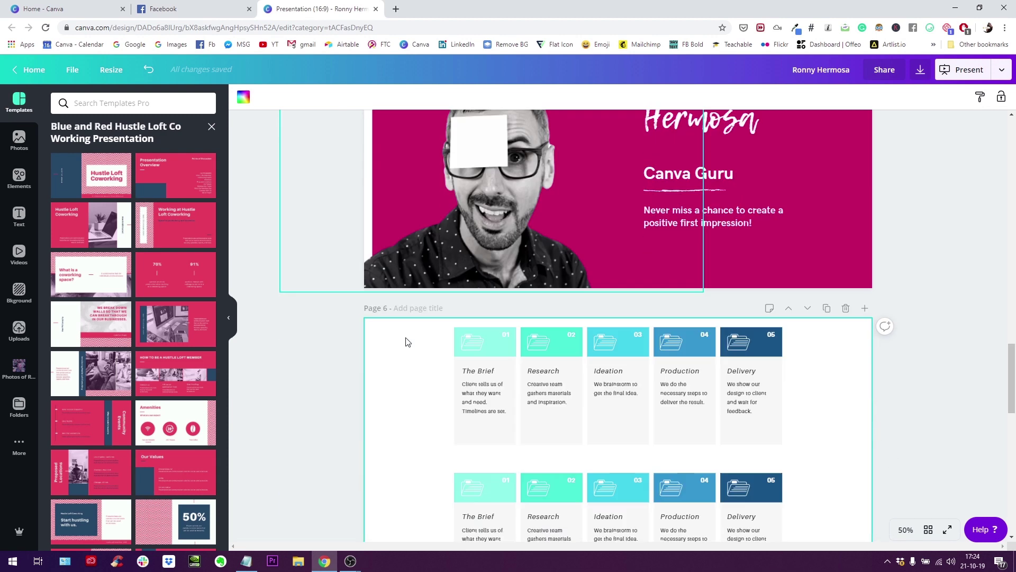
pyautogui.scroll(-6, 701, 368)
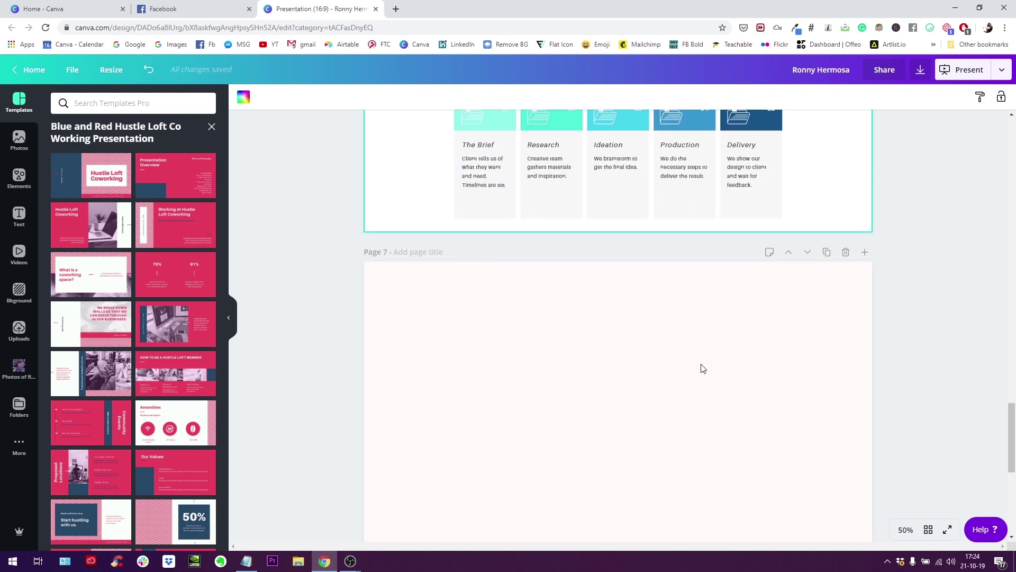
pyautogui.scroll(-1, 703, 368)
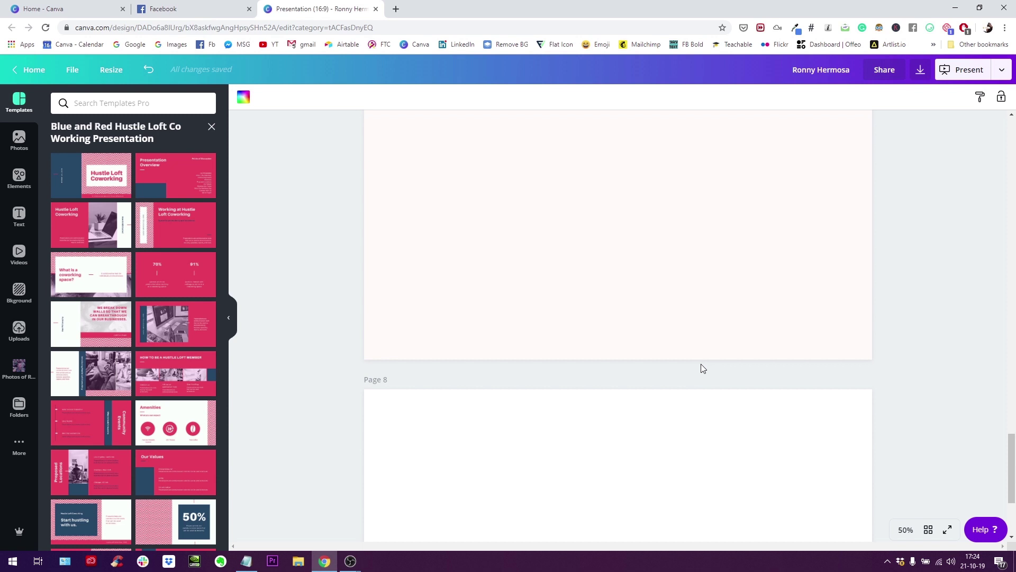
# - Scroll back through the slides and select the blank Page 7
pyautogui.scroll(10, 703, 369)
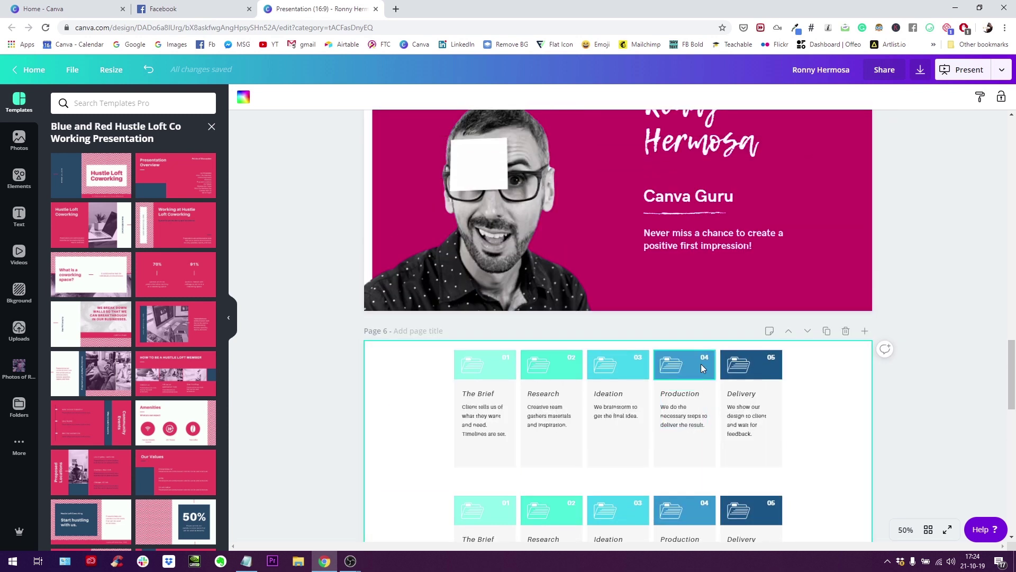
pyautogui.scroll(2, 682, 372)
pyautogui.scroll(1, 687, 356)
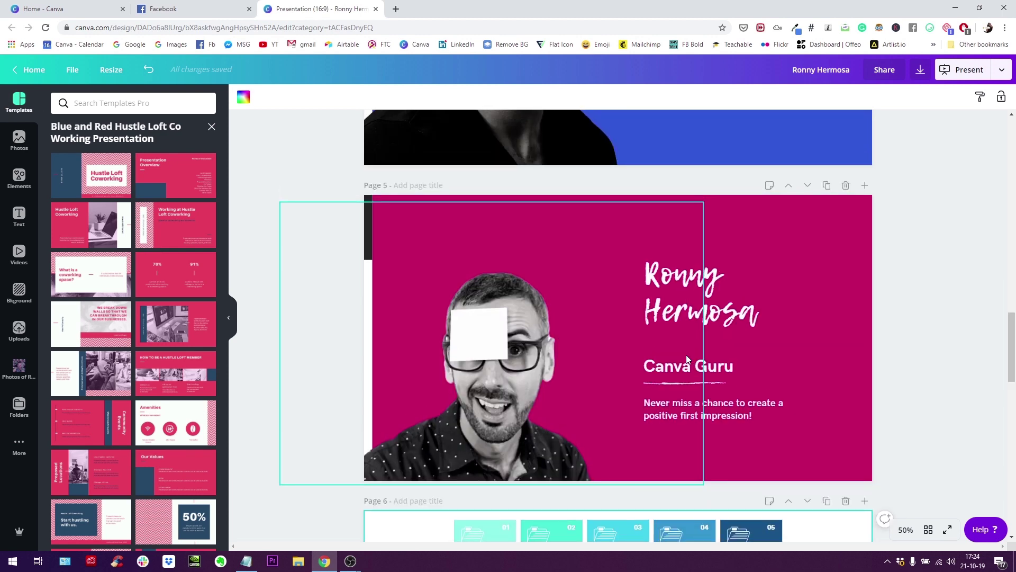
pyautogui.scroll(4, 686, 358)
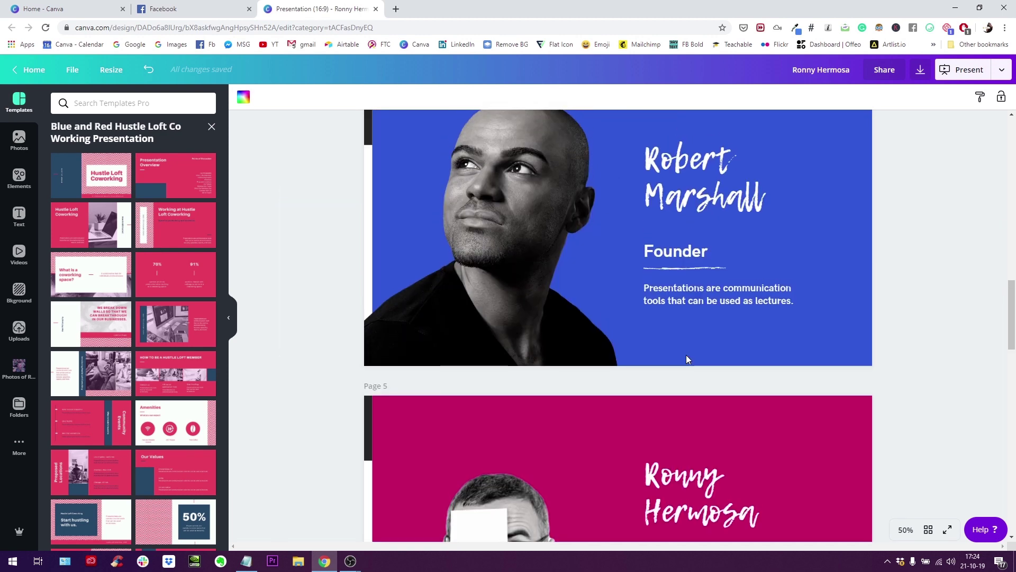
pyautogui.scroll(4, 686, 359)
pyautogui.scroll(4, 686, 352)
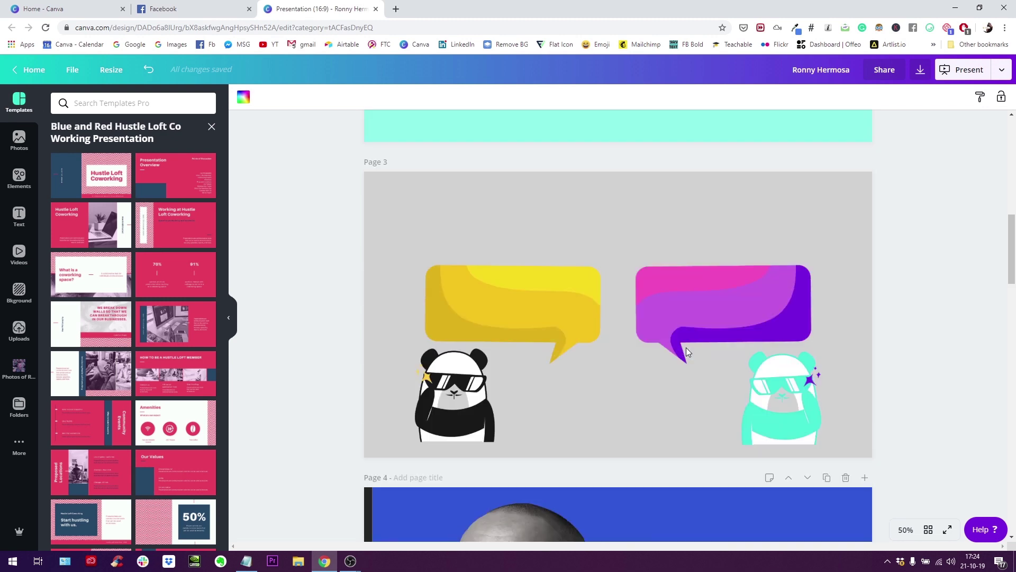
pyautogui.scroll(1, 686, 347)
pyautogui.scroll(-9, 686, 347)
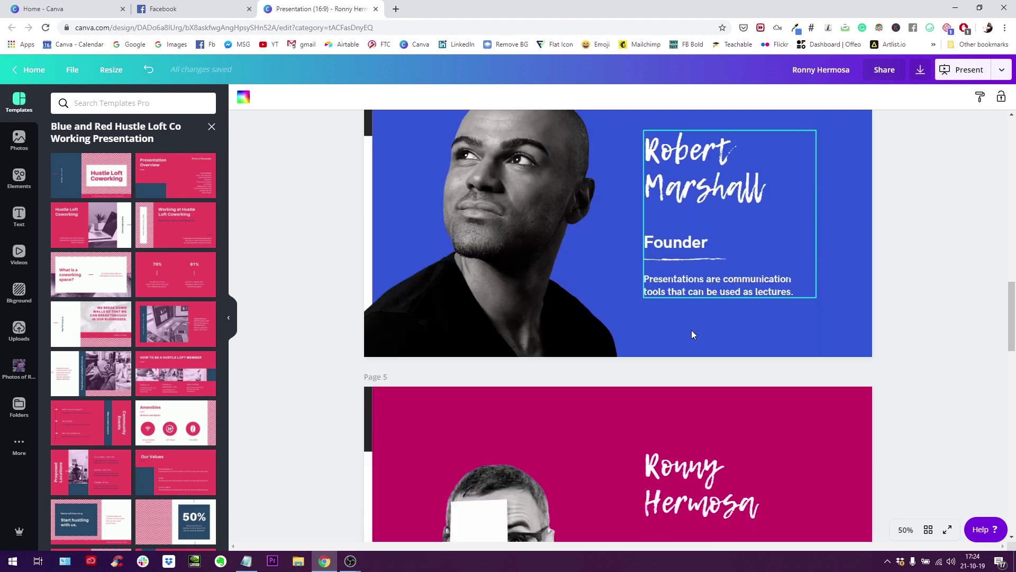
pyautogui.scroll(-15, 692, 331)
pyautogui.click(667, 355)
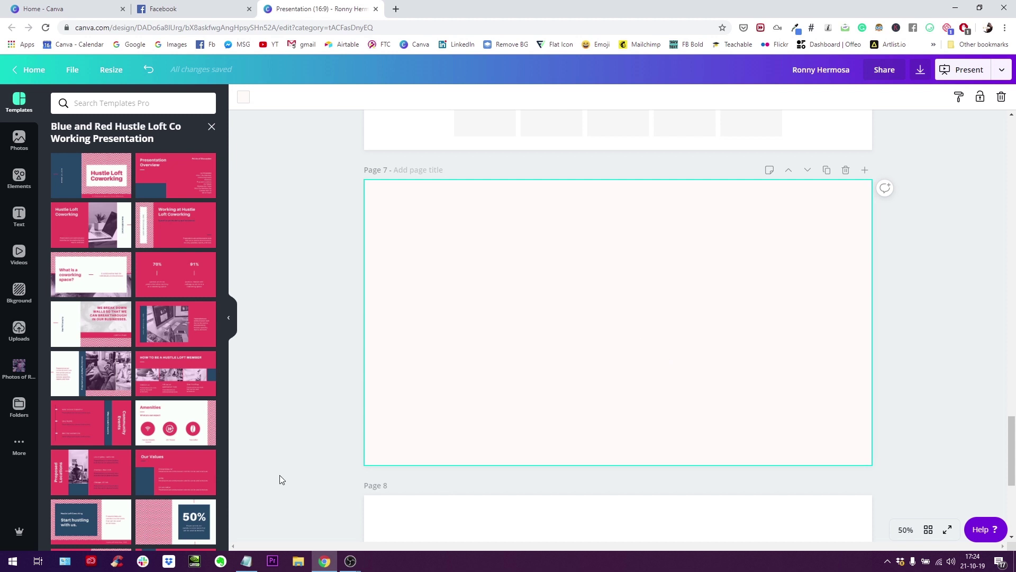
pyautogui.moveTo(350, 563)
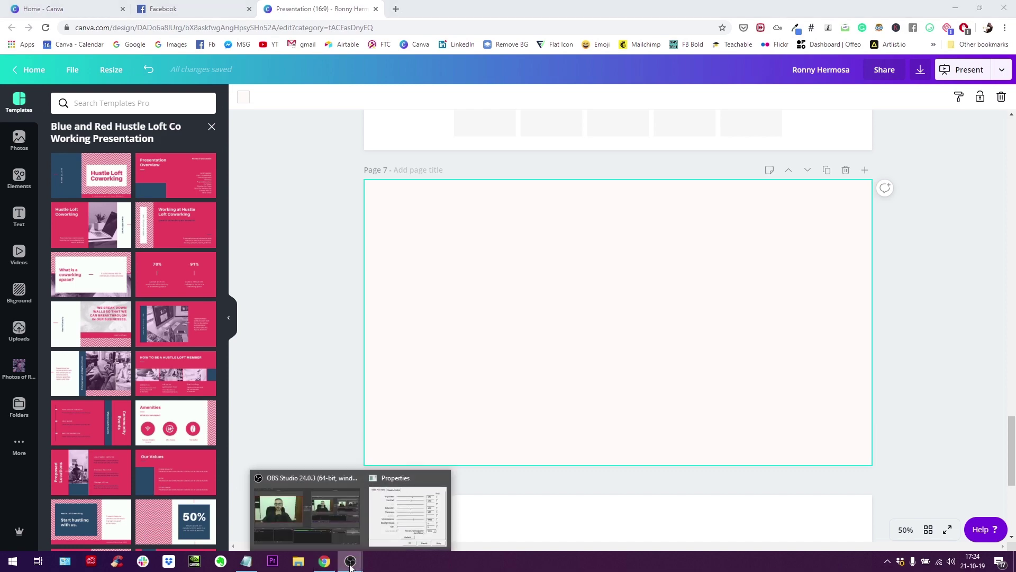